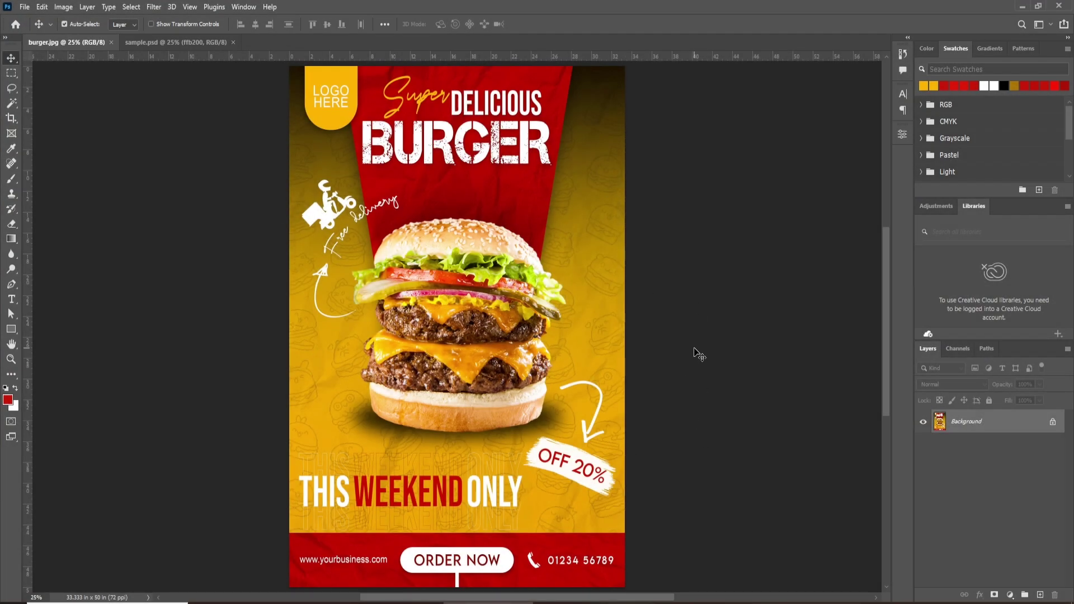
- Create a new 8 x 12 inch RGB document at 300 pixels/inch with a white background
click(180, 42)
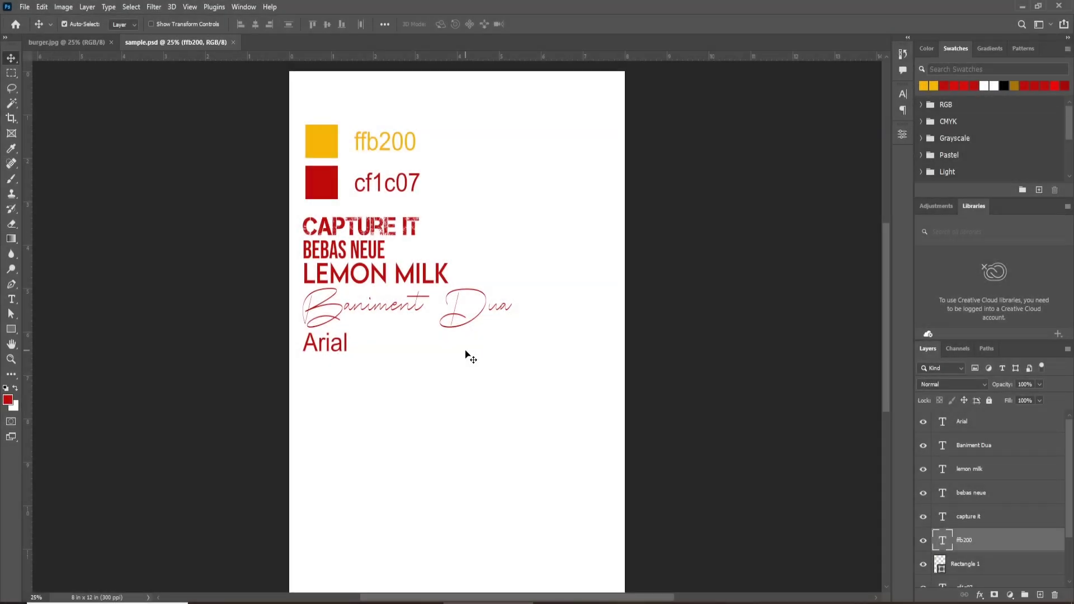
click(24, 7)
click(28, 17)
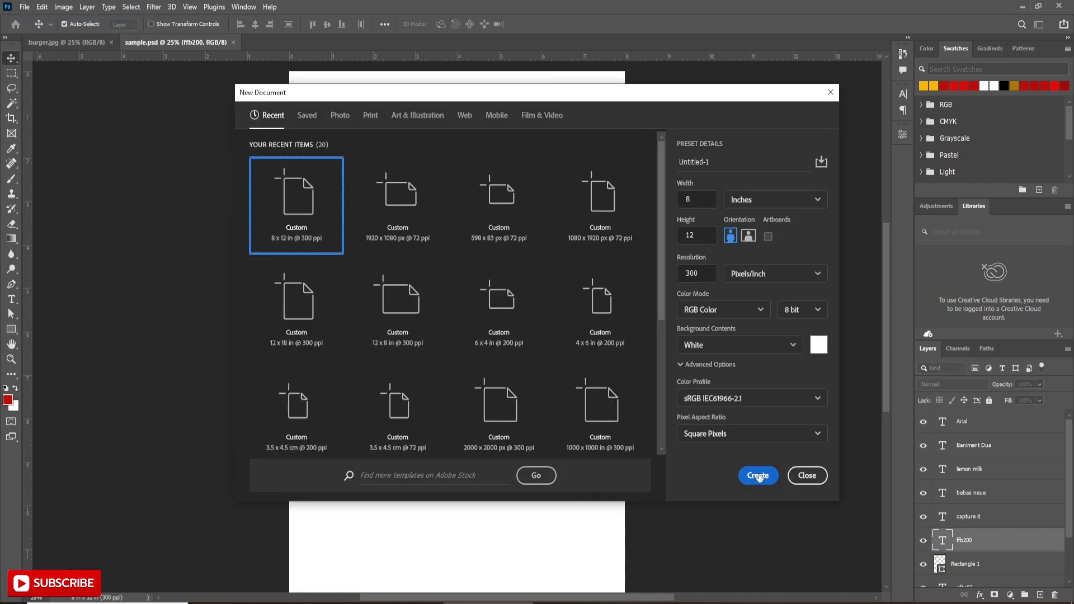
click(758, 476)
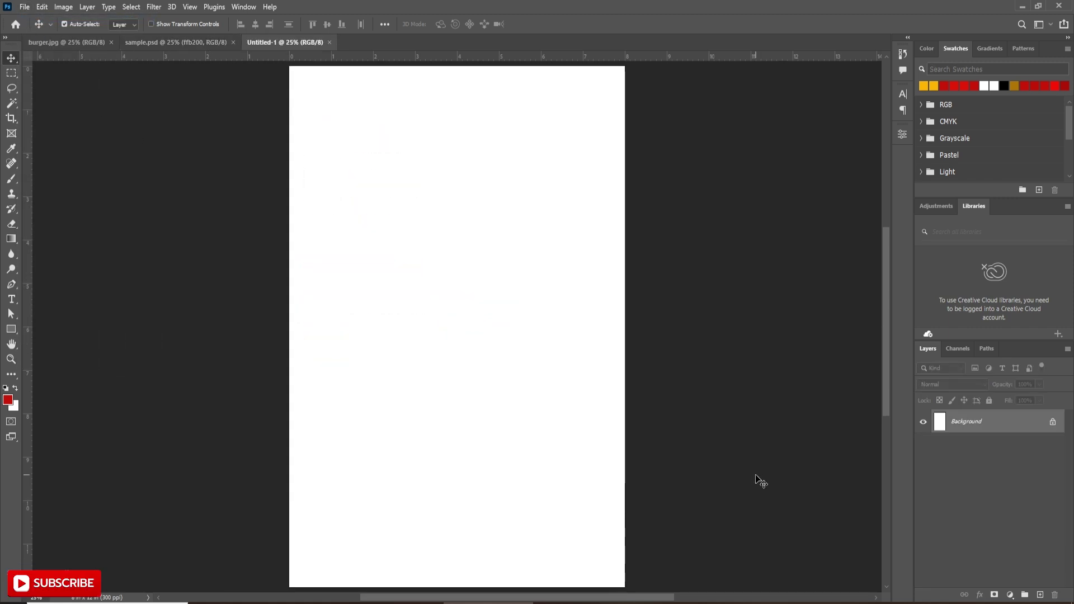
- Add a solid color fill layer in yellow ffb200 over the background
click(1009, 595)
click(998, 392)
text(ffb200)
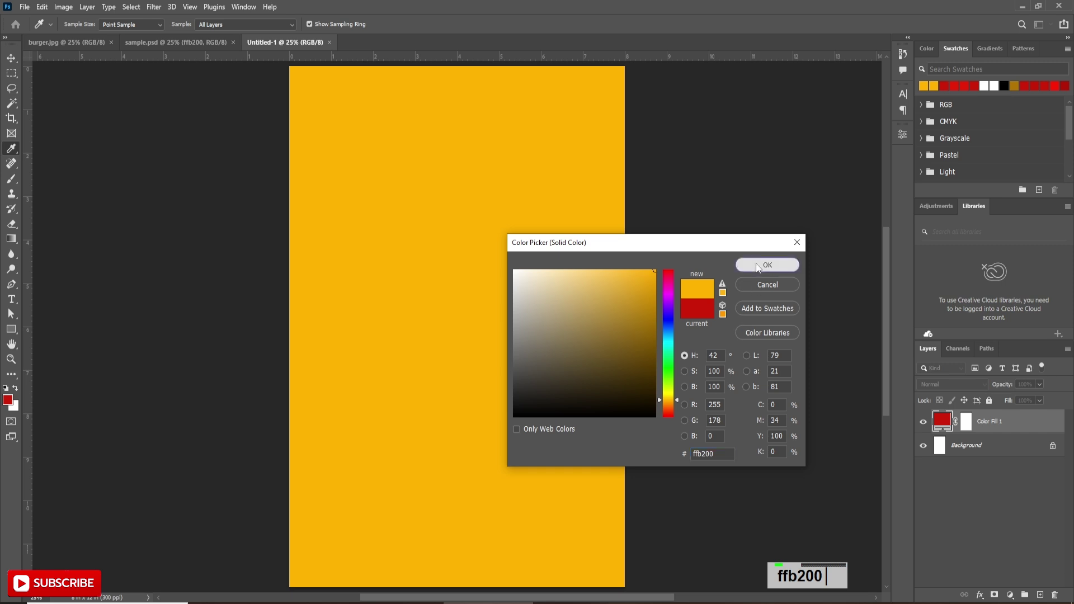
click(767, 265)
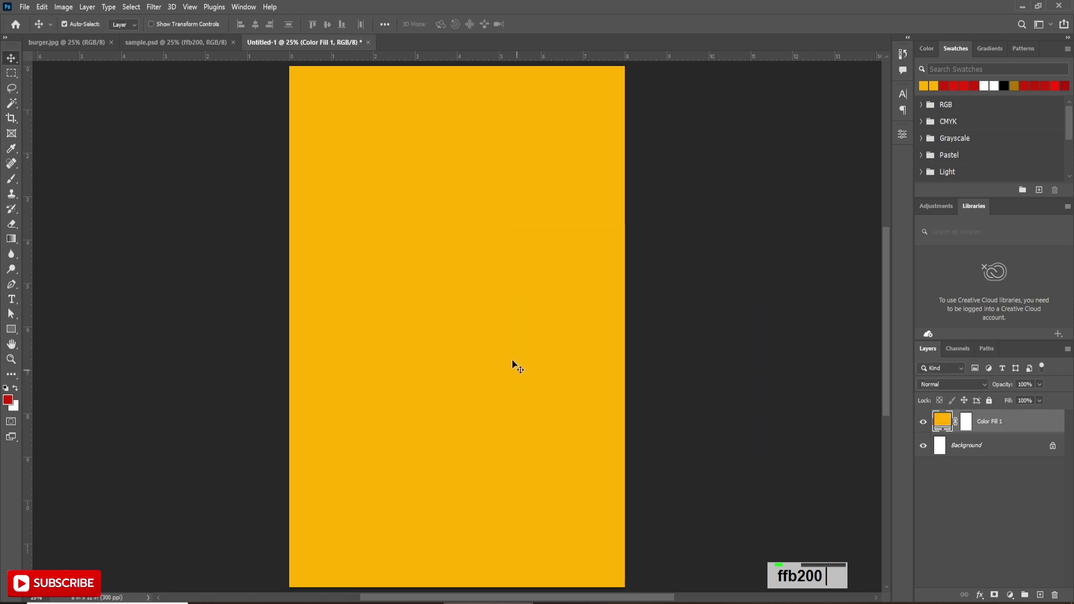
- Place the paper-3155438_1920 texture from the burger flyer folder, rotated 90° and scaled to about 46% to cover the canvas
click(363, 603)
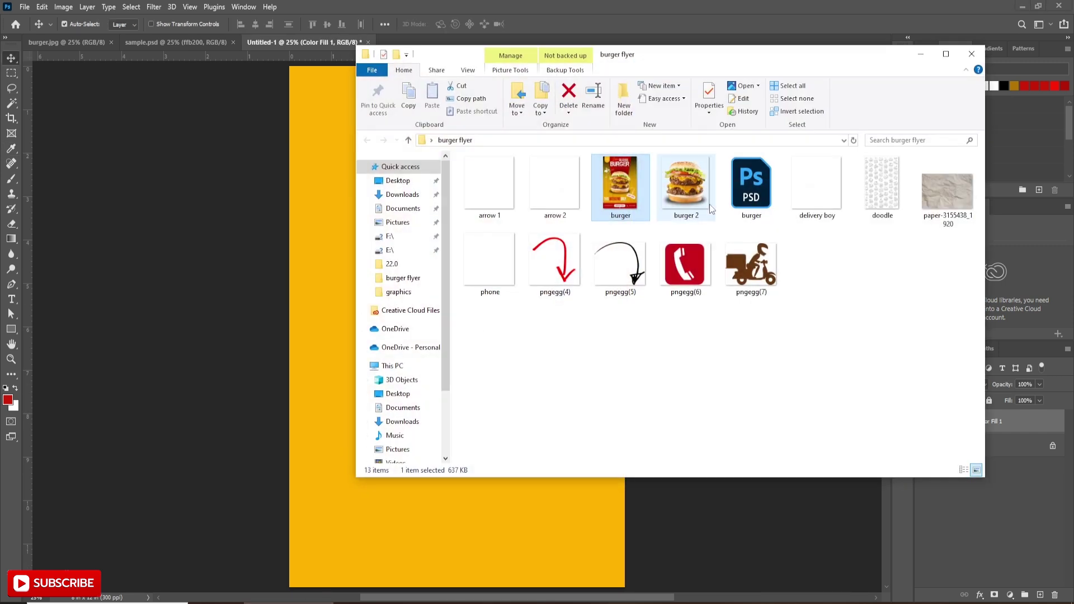
drag(954, 203, 458, 542)
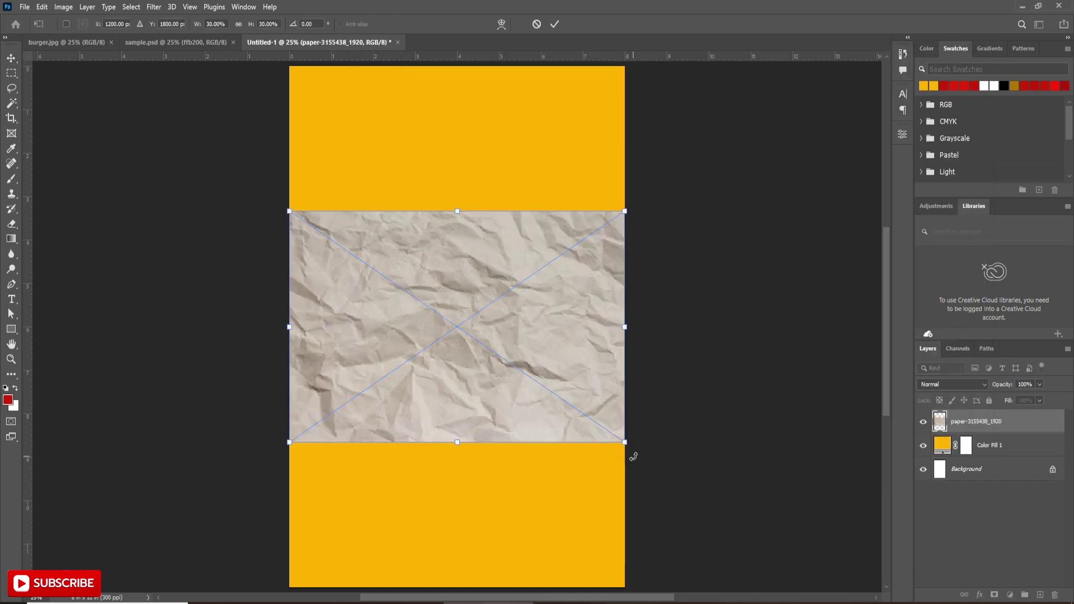
drag(633, 457, 361, 517)
key(shift)
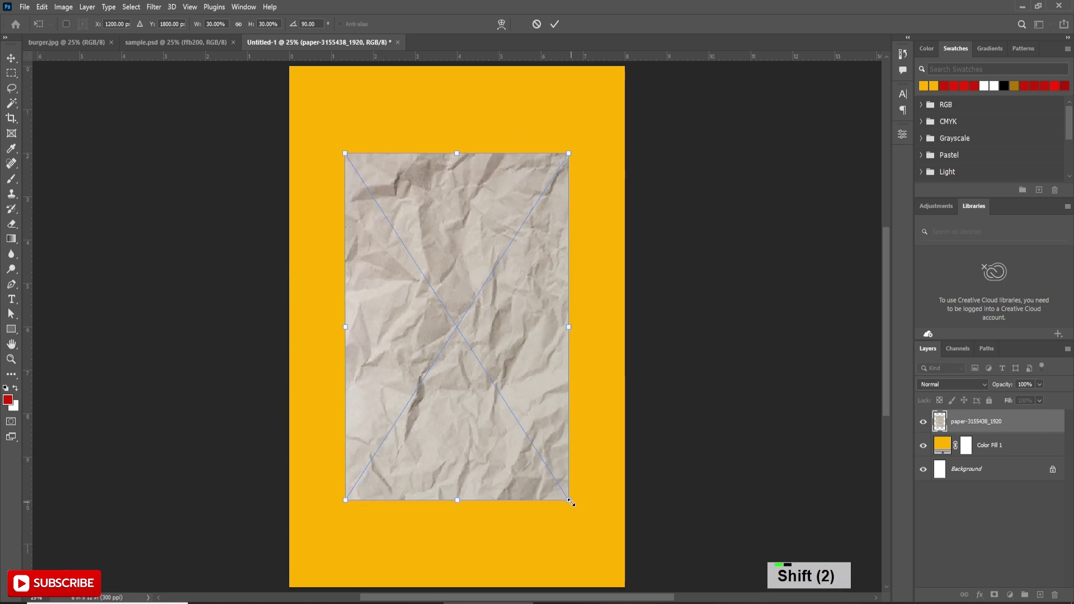
drag(570, 502, 616, 566)
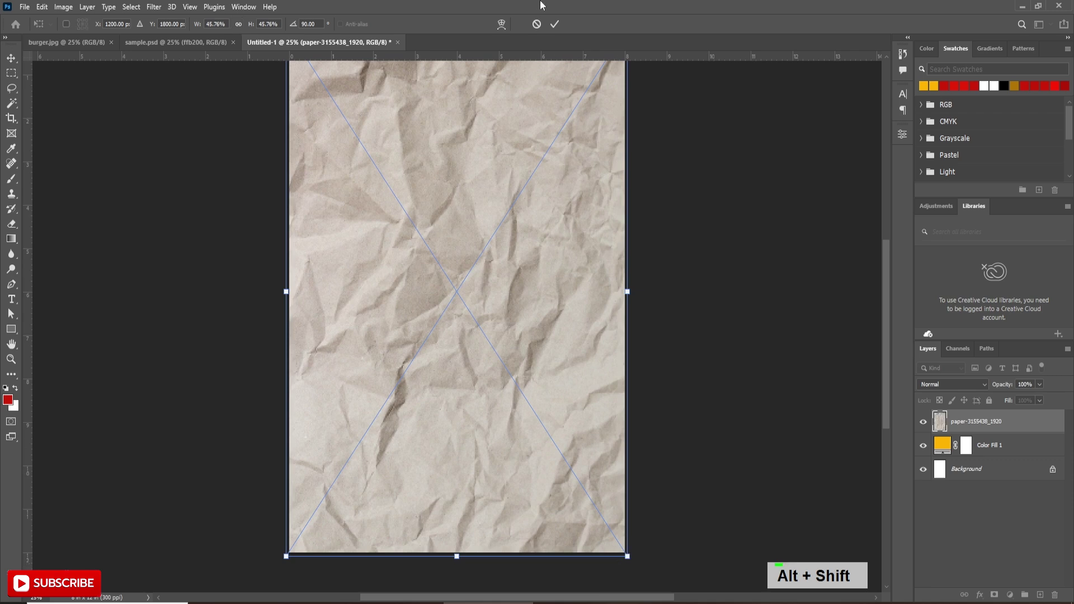
click(555, 26)
scroll(690, 451, up, 2)
scroll(690, 451, down, 3)
key(ctrl+0)
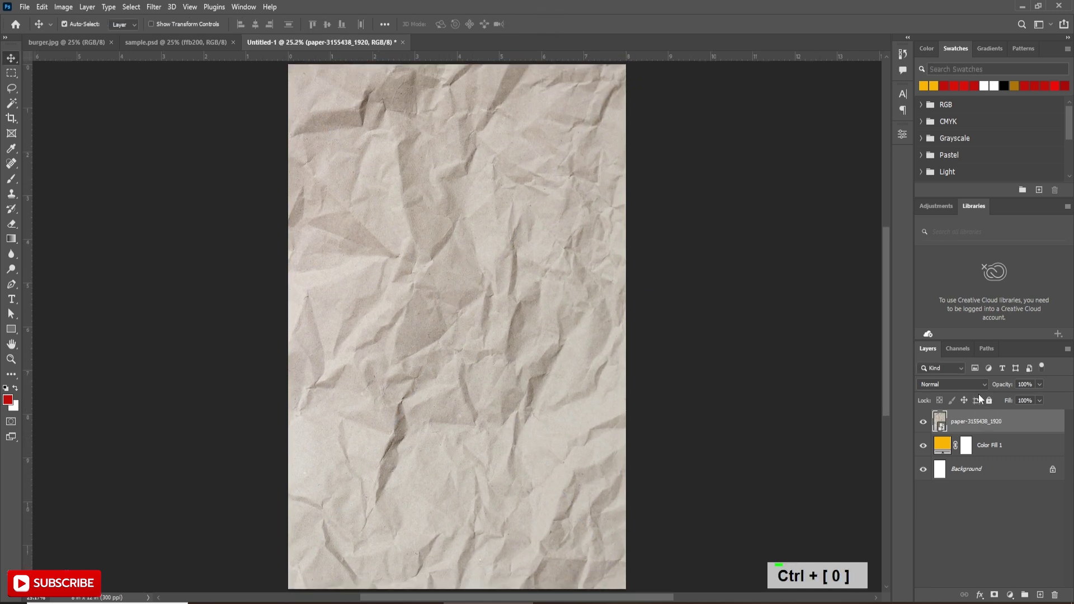
- Blend the paper texture with Multiply at 50% opacity and clip it to the yellow fill layer
click(957, 385)
click(947, 354)
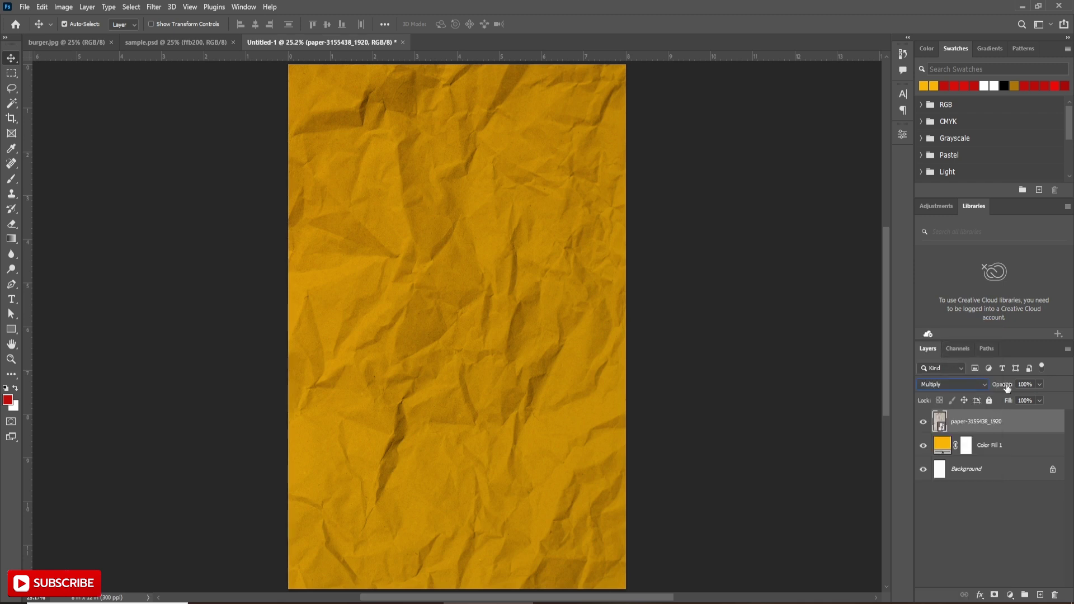
key(Return)
drag(1006, 386, 979, 397)
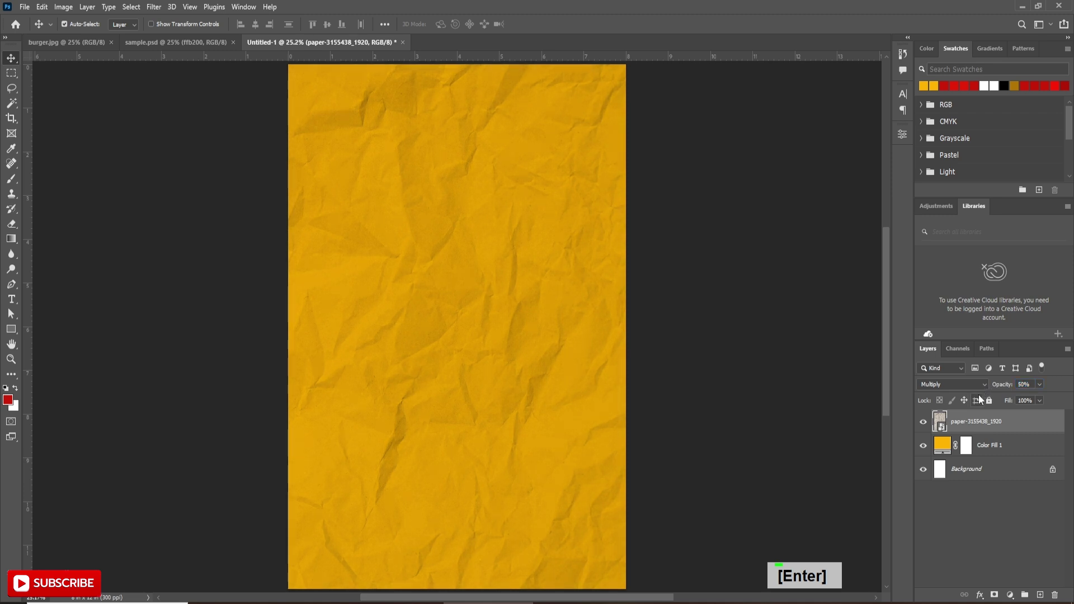
click(1005, 513)
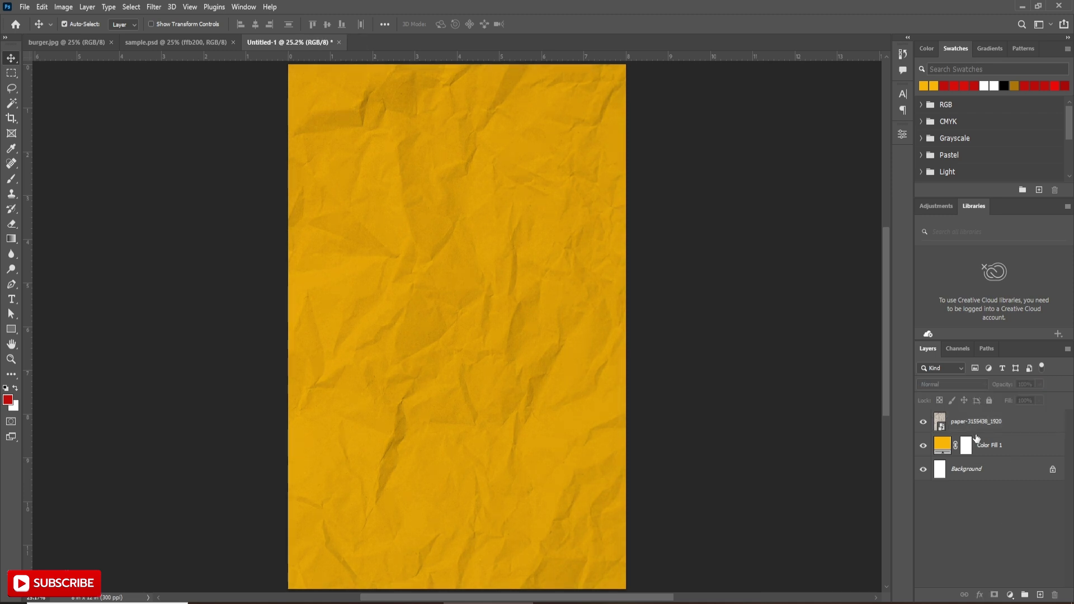
alt+click(986, 433)
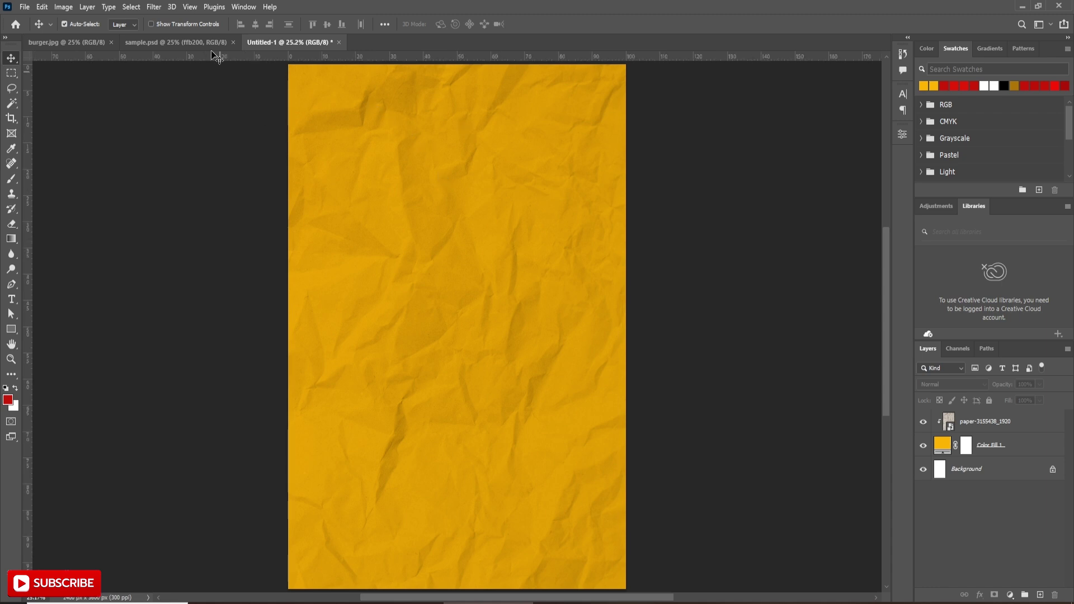
- Add vertical guides at 25% and 75% of the canvas width
click(189, 7)
click(233, 354)
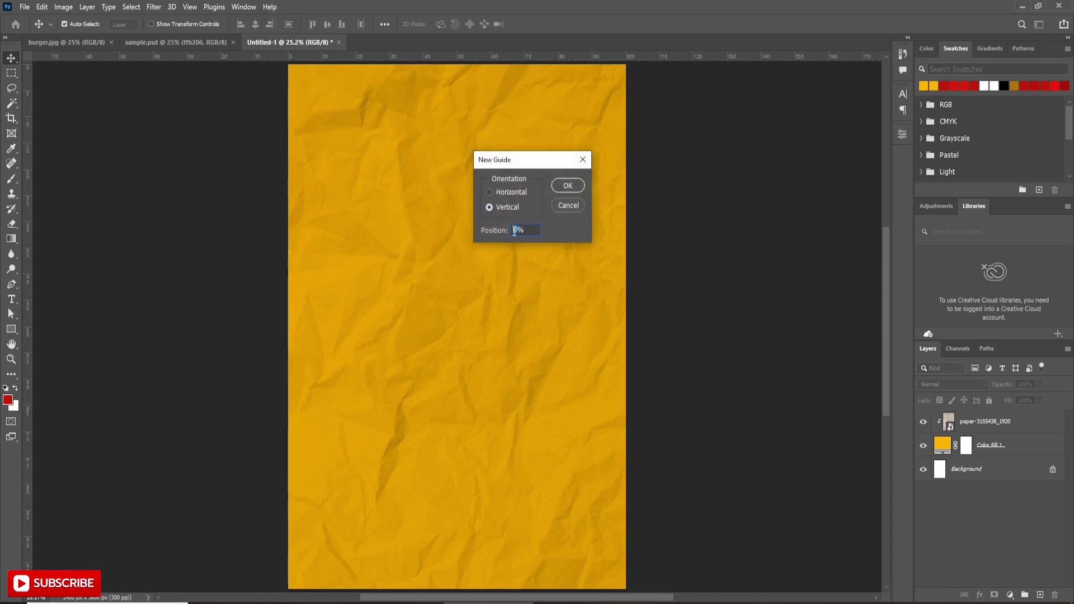
text(25)
key(Return)
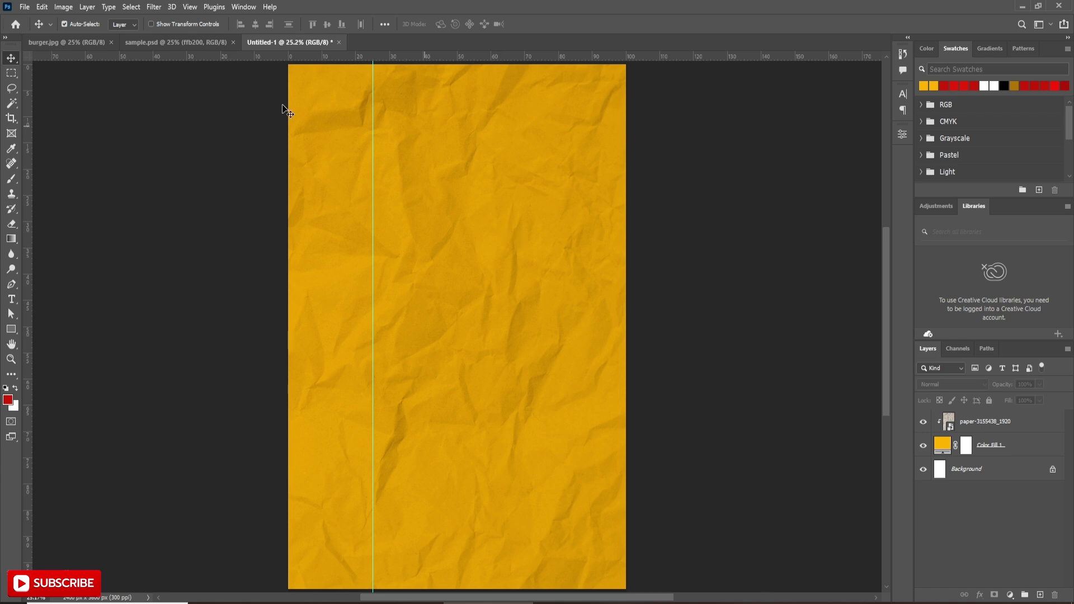
click(189, 7)
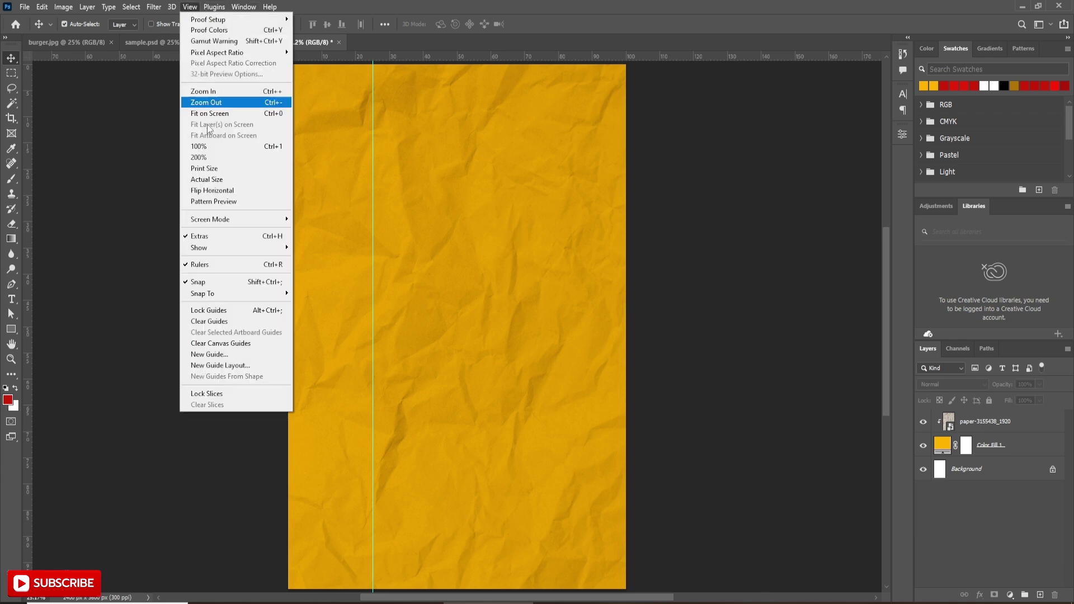
click(220, 356)
text(75)
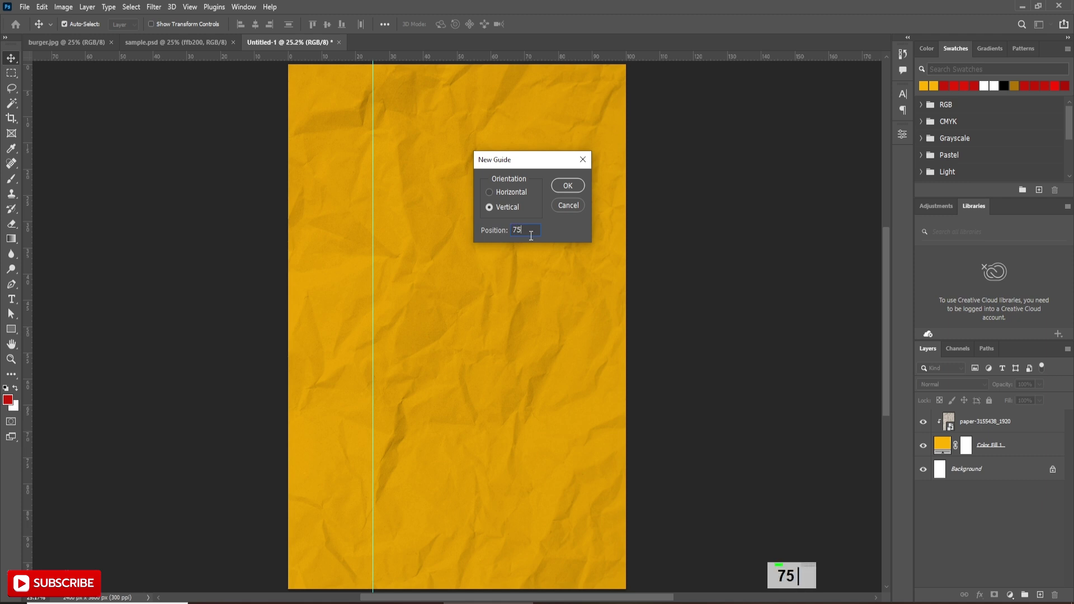
key(Return)
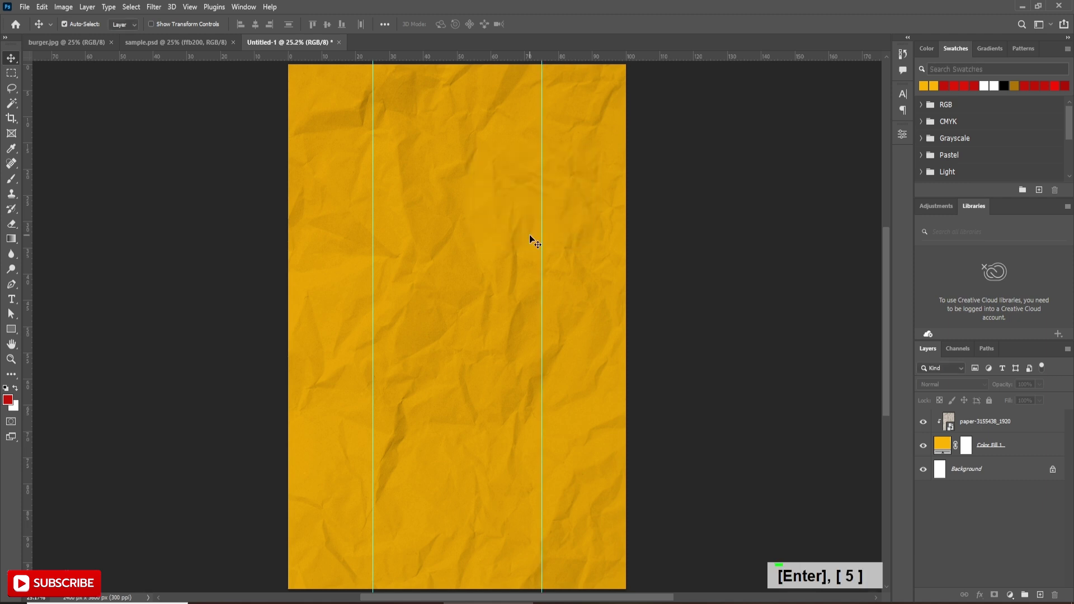
- Add a horizontal guide at 50% of the canvas height
click(191, 7)
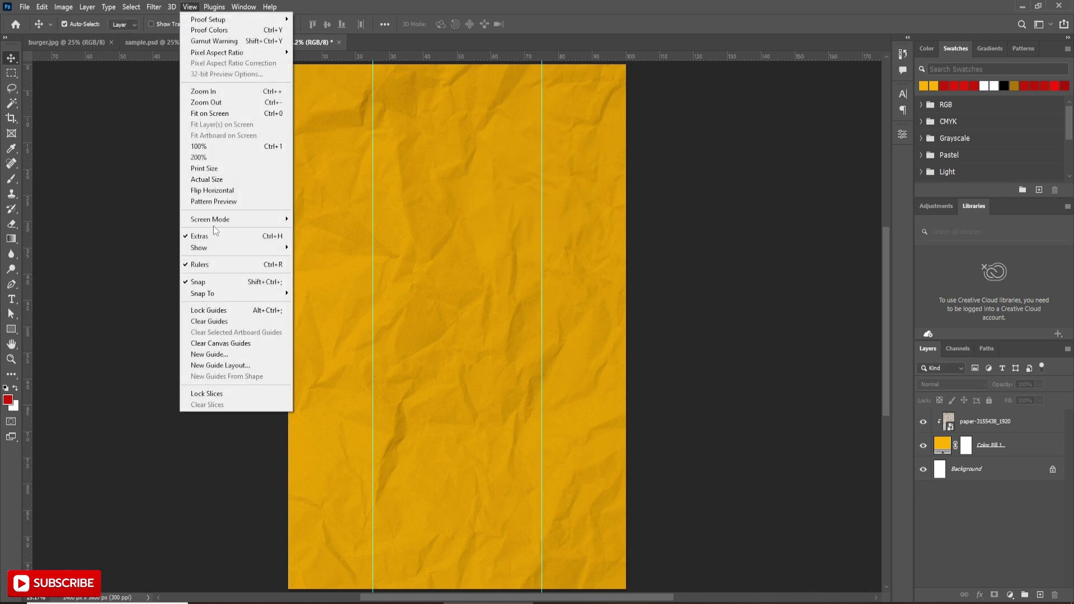
click(218, 354)
click(489, 192)
double_click(518, 230)
text(50)
key(Return)
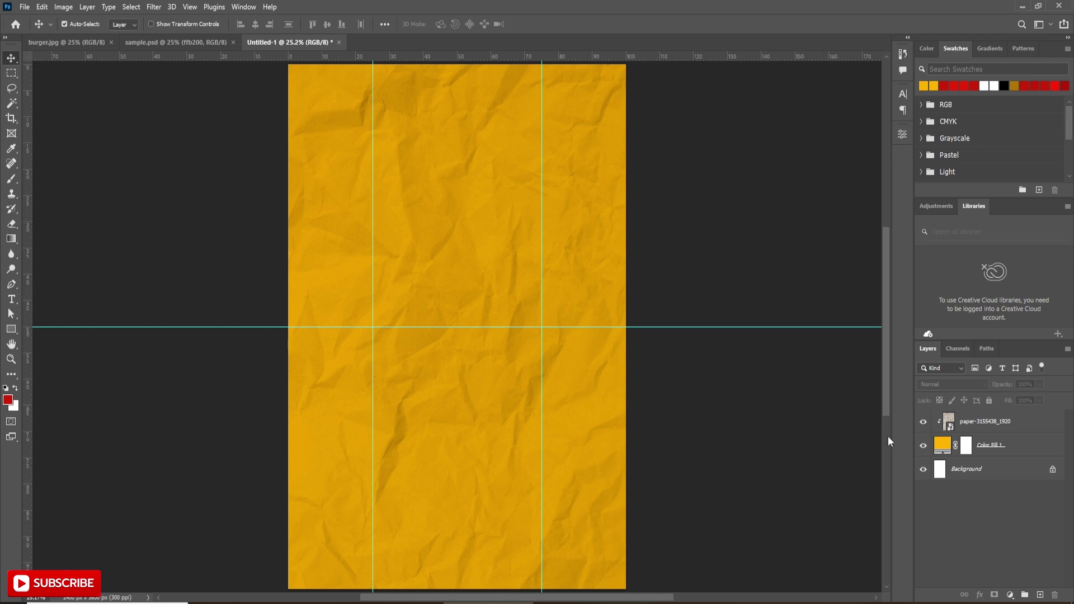
- Draw a cf1c07 red rectangle, about 1200 x 1808 px, between the vertical guides from the canvas's upper edge to the horizontal guide
click(12, 329)
click(126, 24)
click(194, 46)
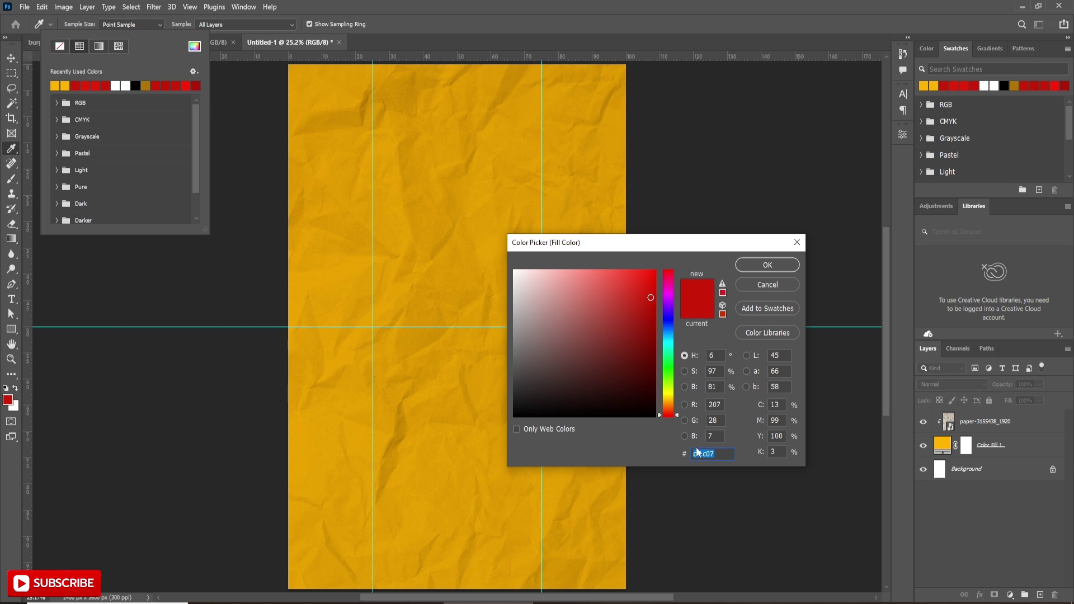
click(755, 267)
click(126, 24)
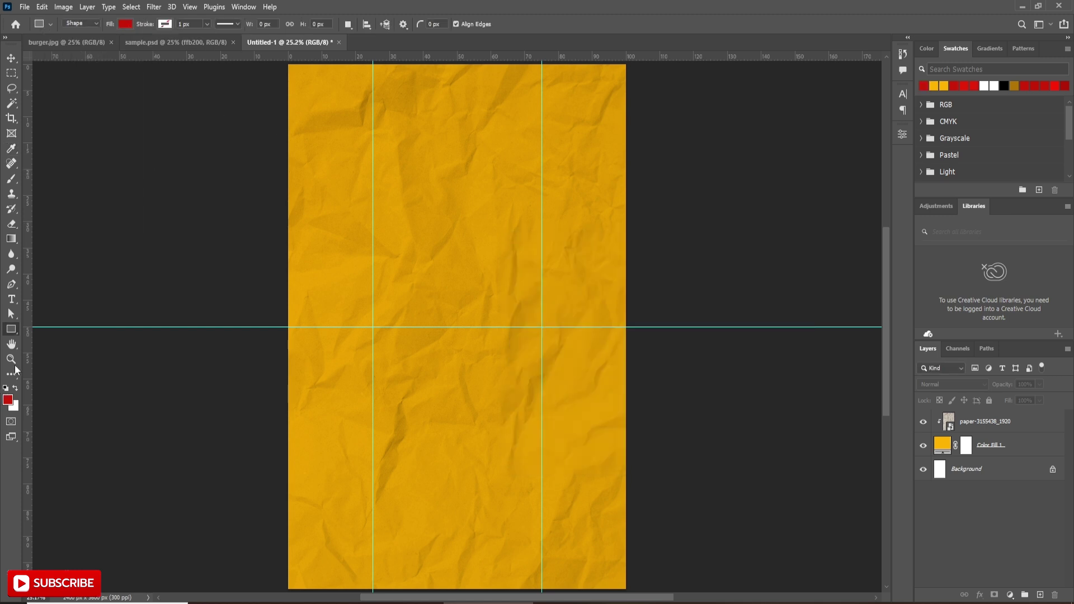
drag(373, 64, 541, 326)
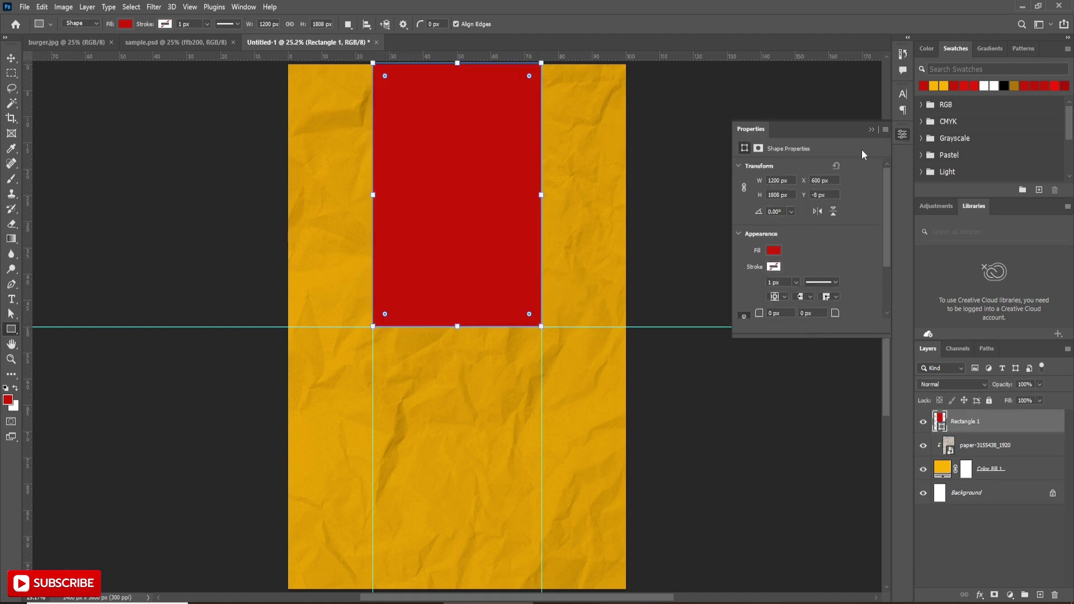
click(872, 130)
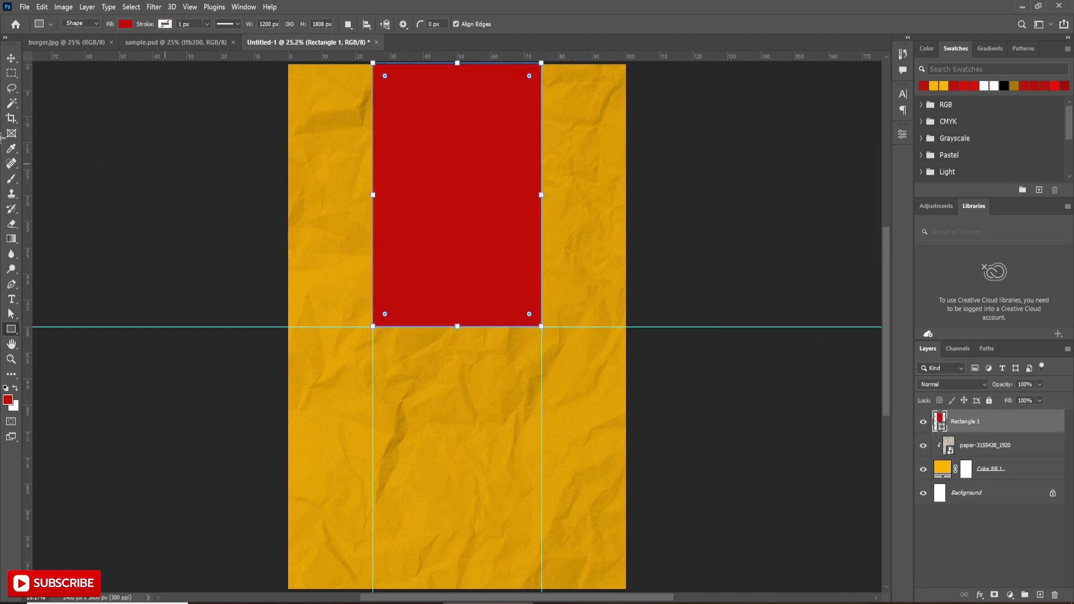
- Apply a Perspective transform to the red rectangle, widening its upper edge to about 144% and narrowing its lower edge symmetrically
click(12, 58)
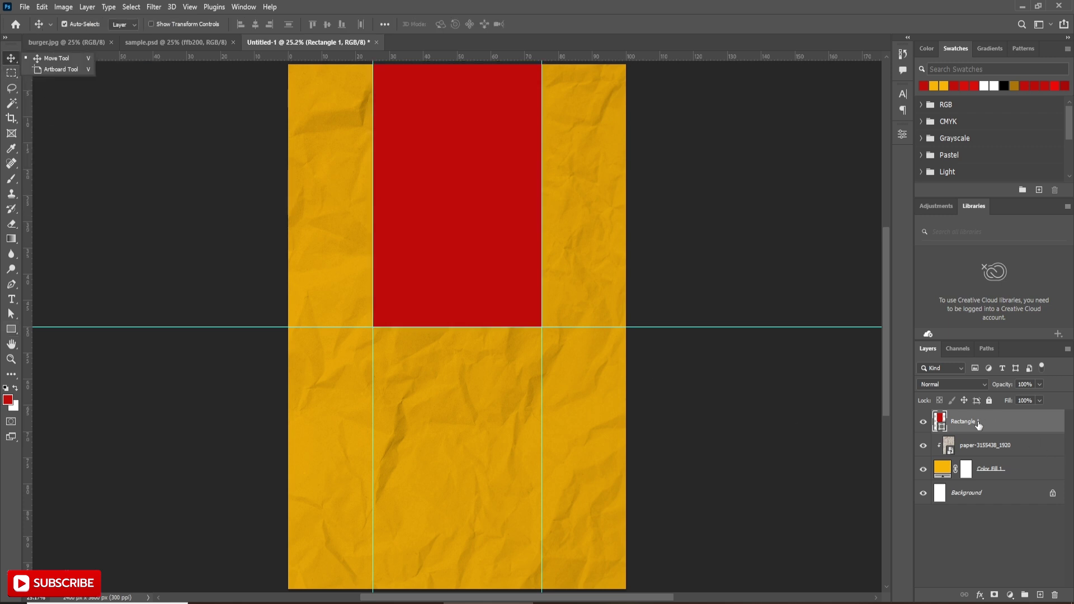
key(ctrl+t)
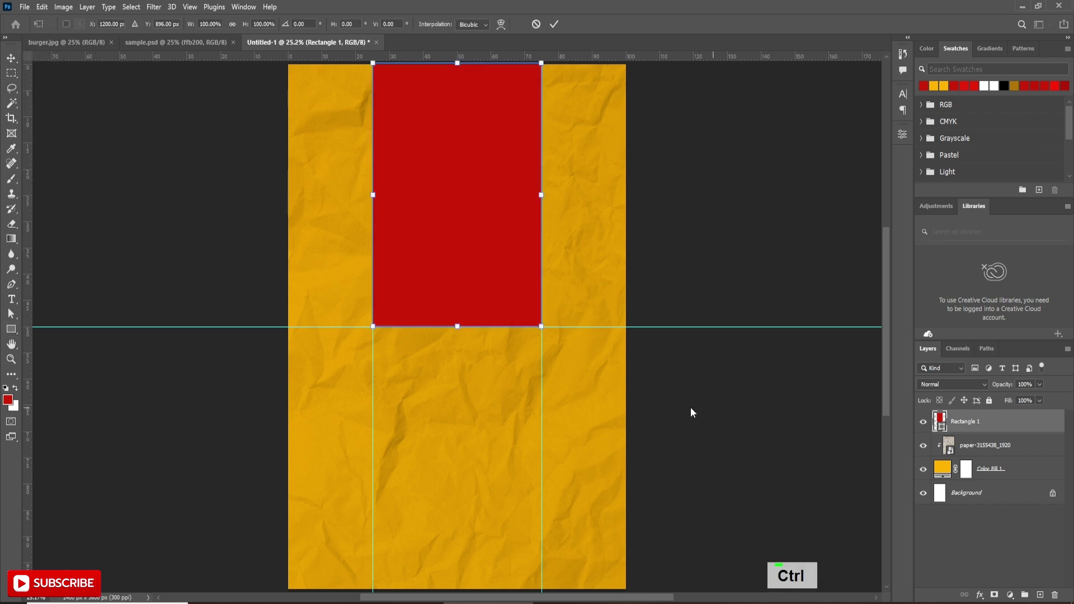
right_click(404, 220)
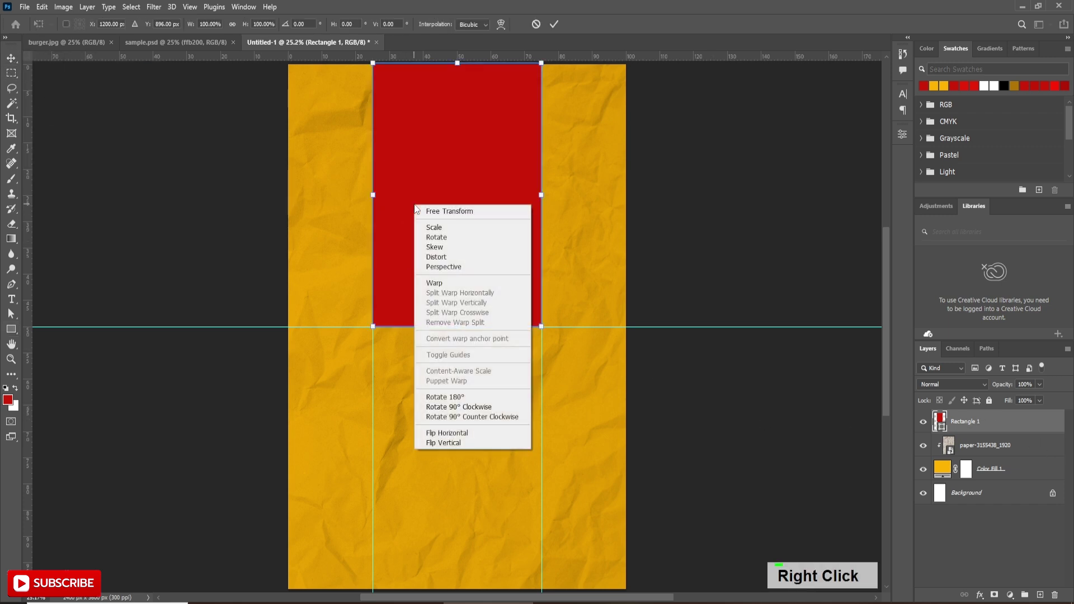
click(434, 267)
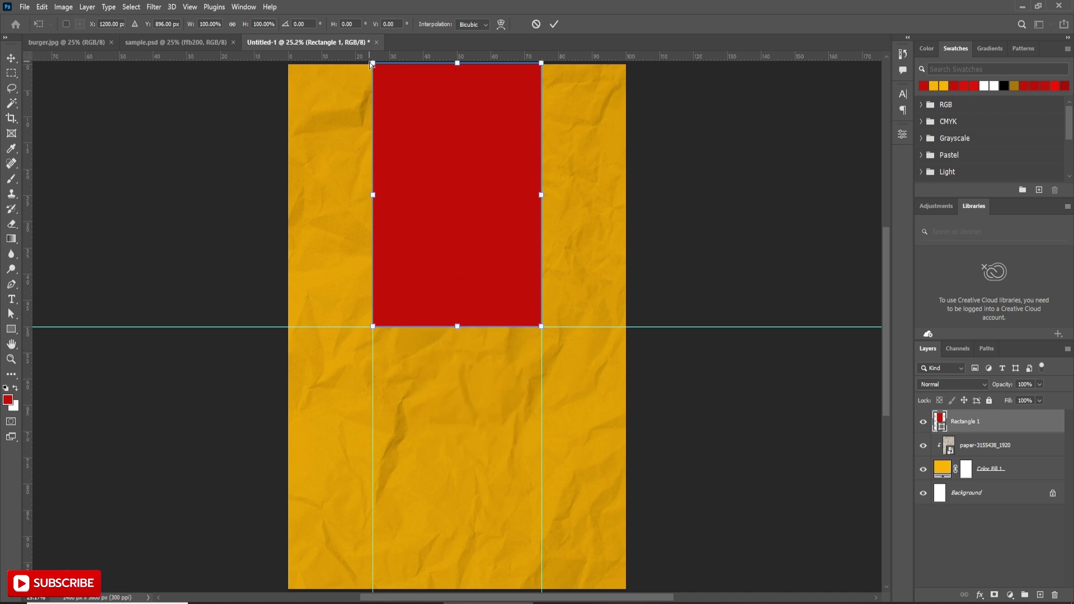
drag(374, 64, 337, 68)
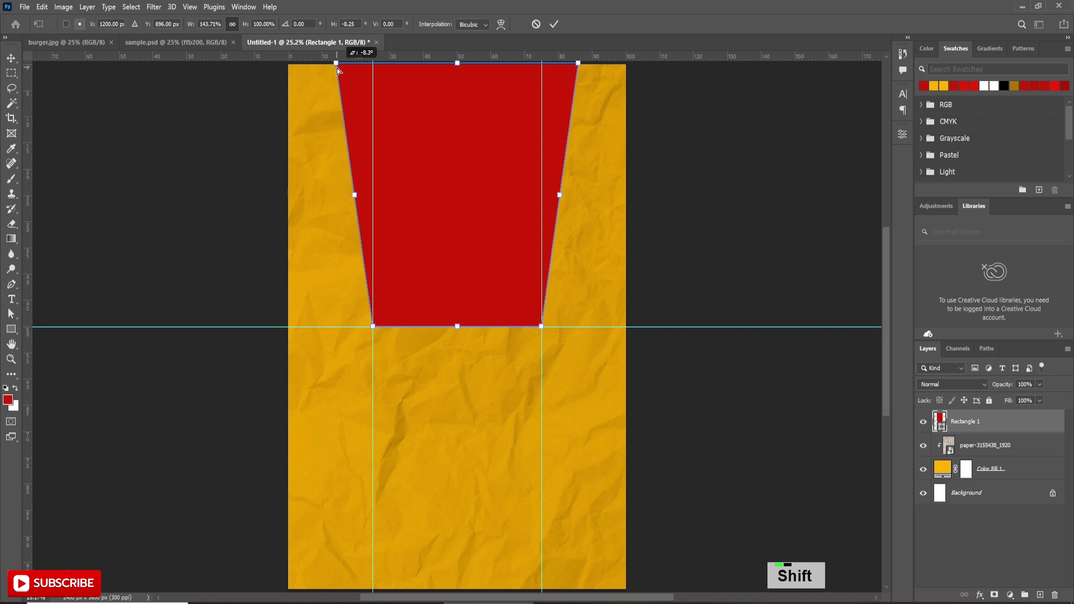
drag(373, 329, 385, 328)
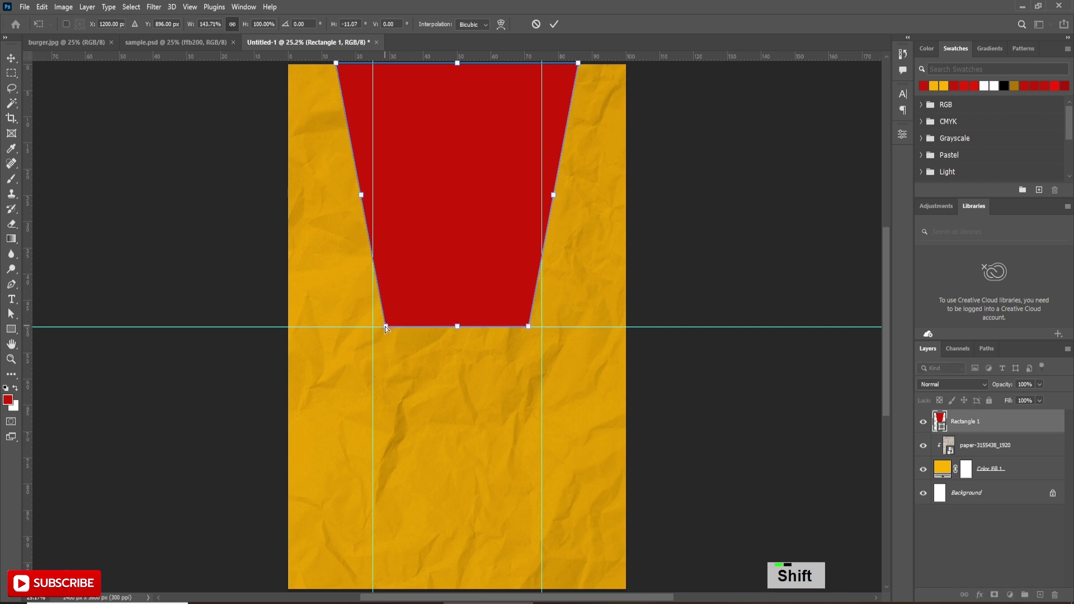
click(554, 24)
- Stretch the red shape downward to about 124% of its height and clear all guides
key(ctrl+t)
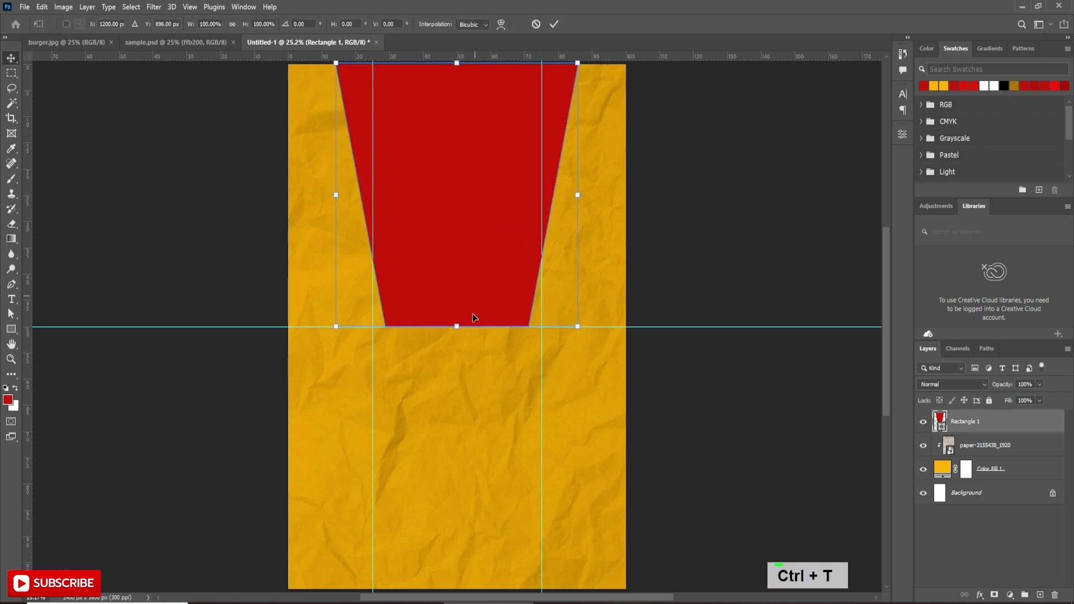
drag(457, 327, 458, 389)
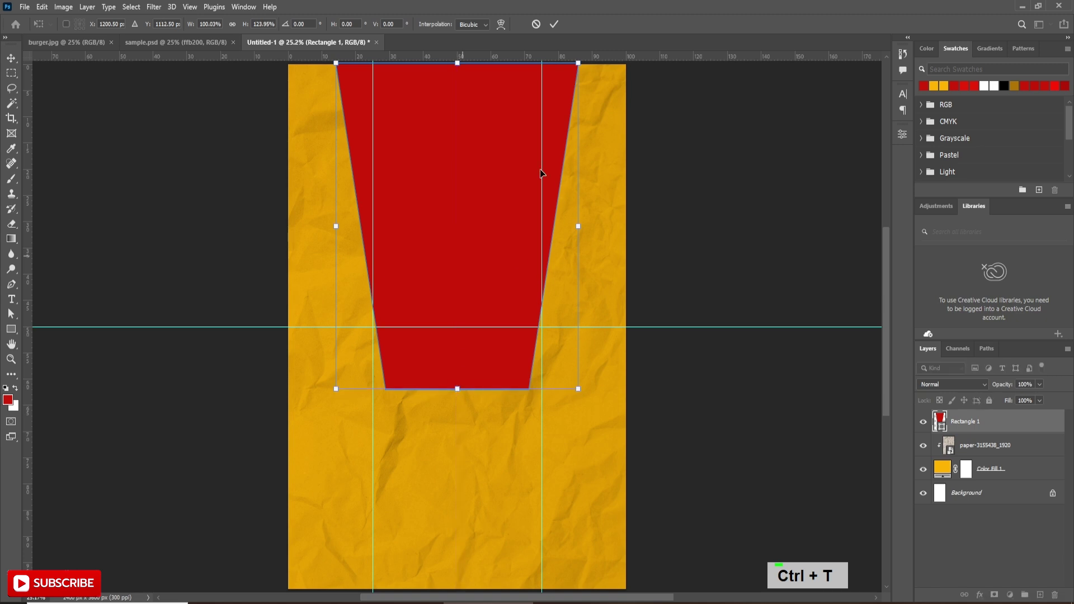
click(553, 25)
click(188, 7)
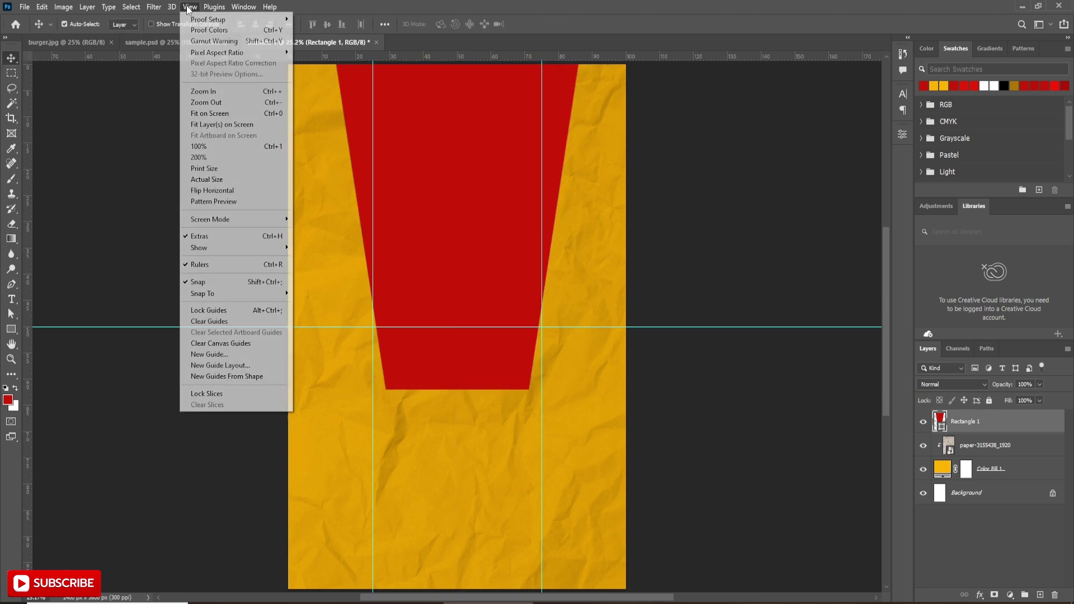
click(209, 322)
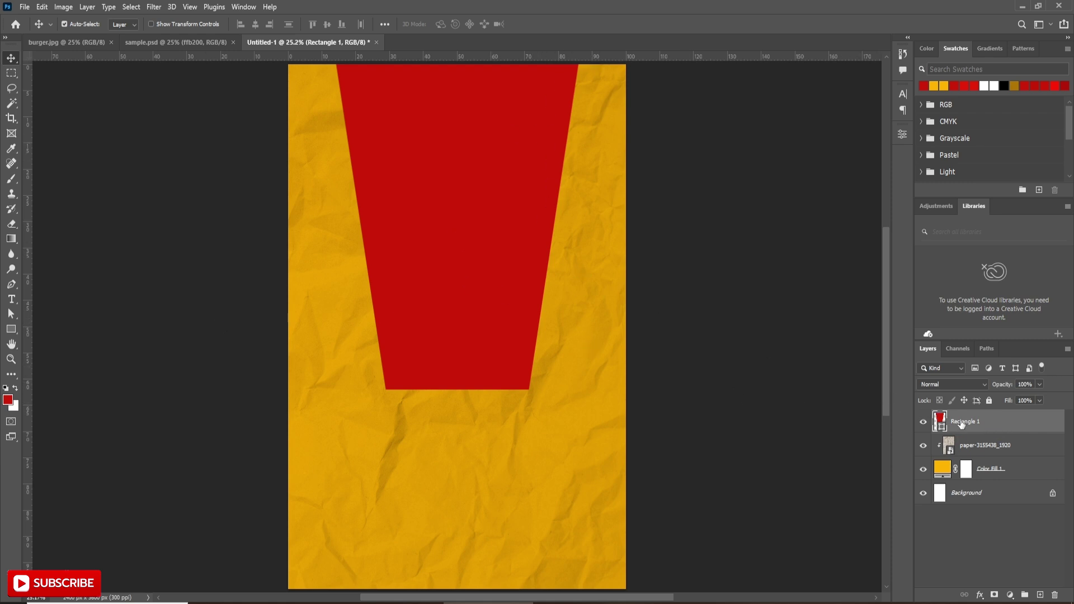
- Add a Multiply drop shadow to the red shape with 38% opacity, 90° angle, 10 px distance, 11% spread and 122 px size
click(980, 595)
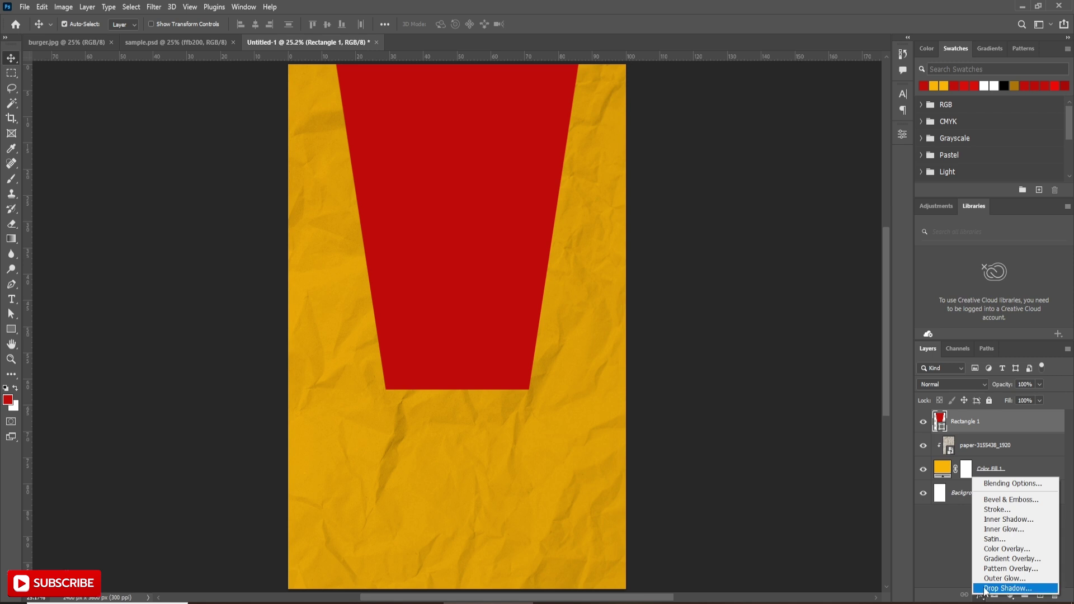
click(984, 590)
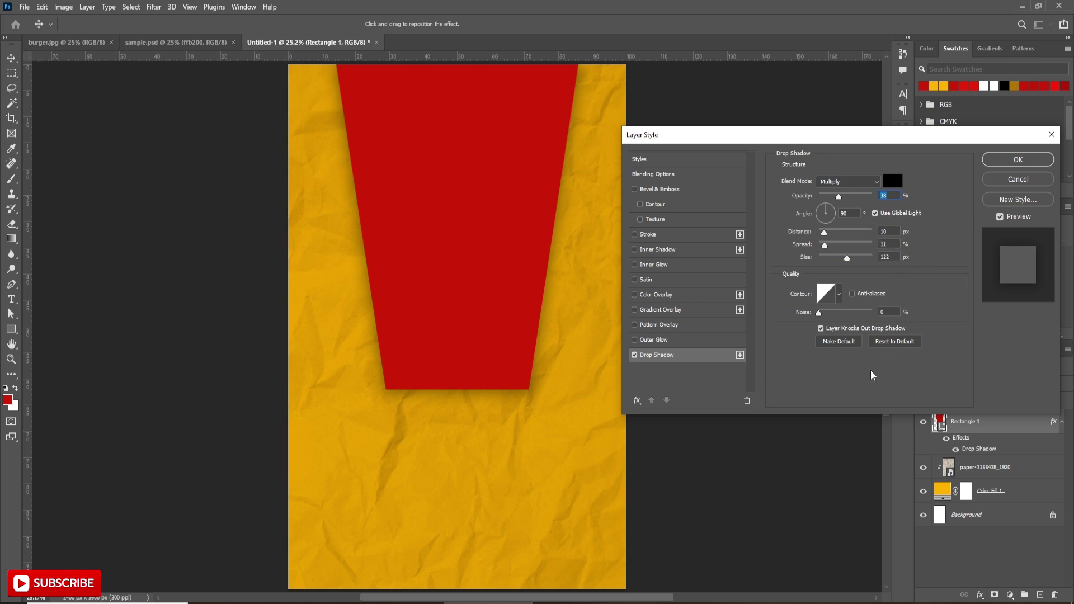
click(1018, 160)
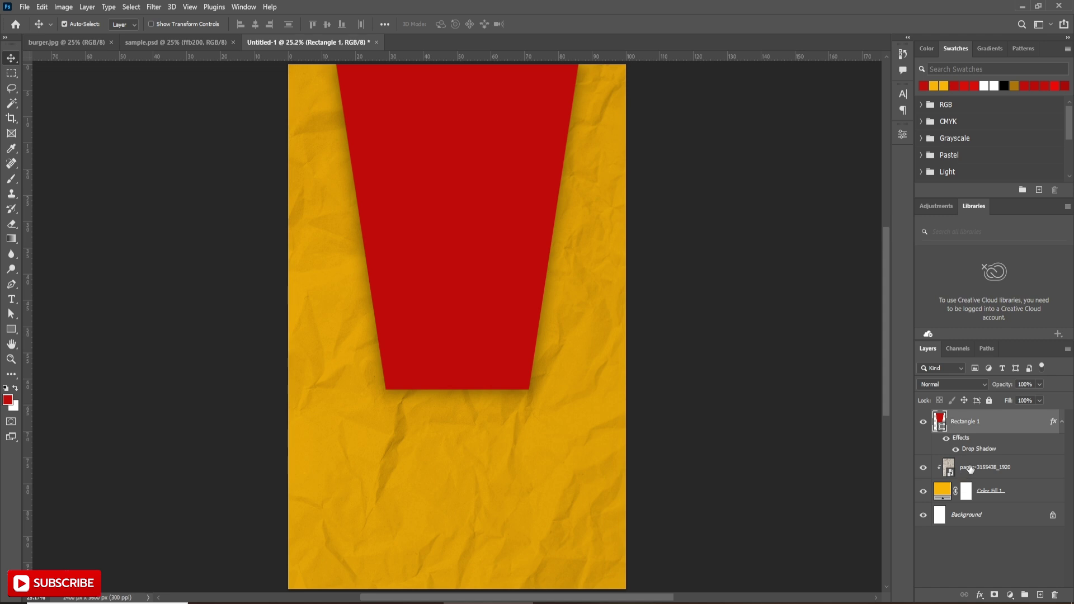
- Duplicate the paper texture layer above the red rectangle and clip the copy to that shape
click(994, 470)
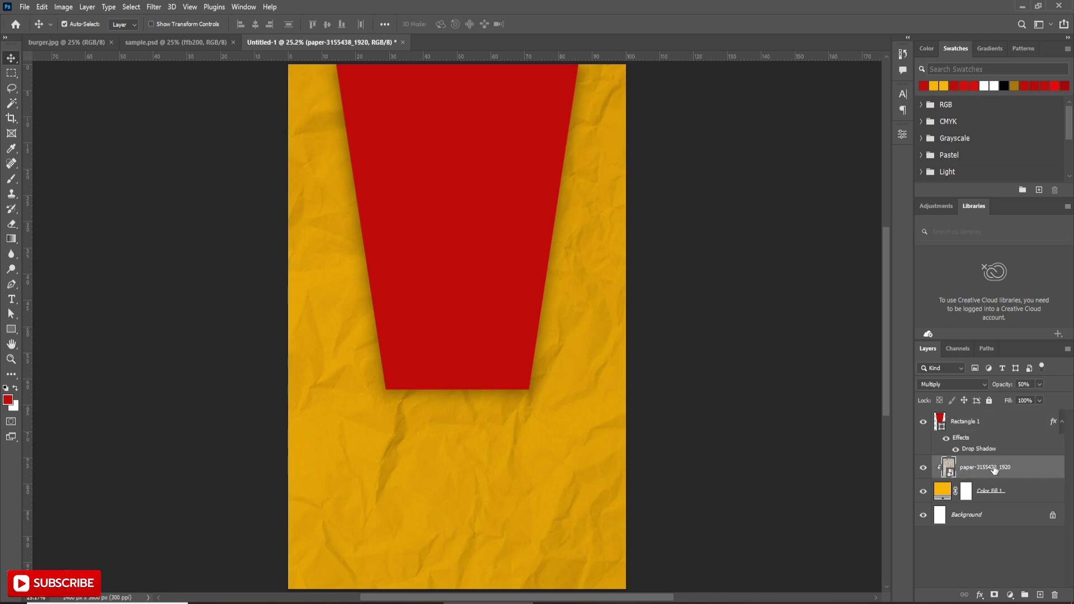
drag(1009, 470, 1007, 411)
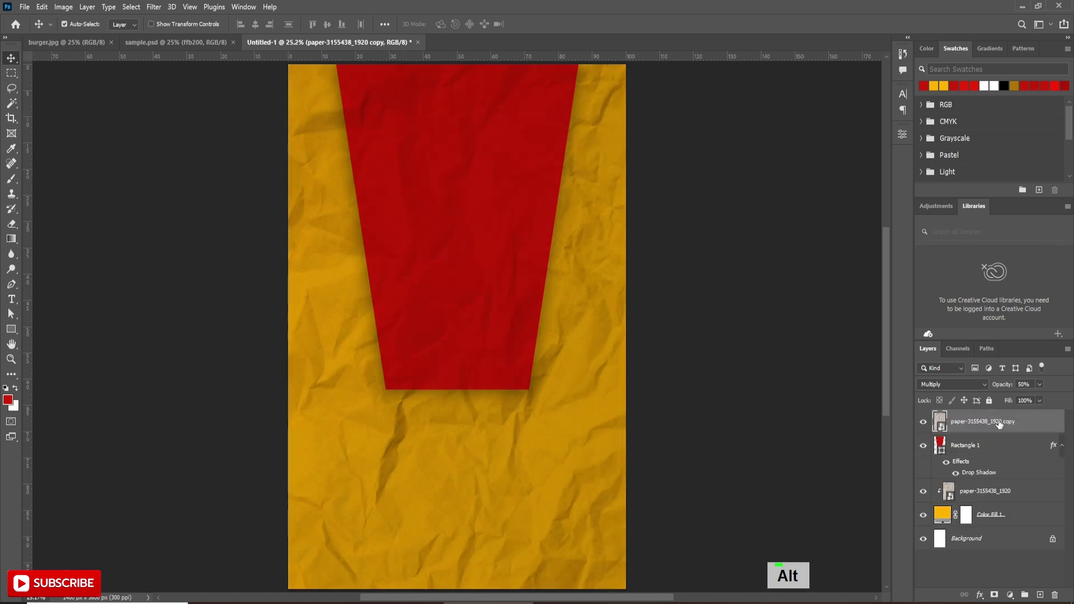
key(alt)
alt+click(1003, 435)
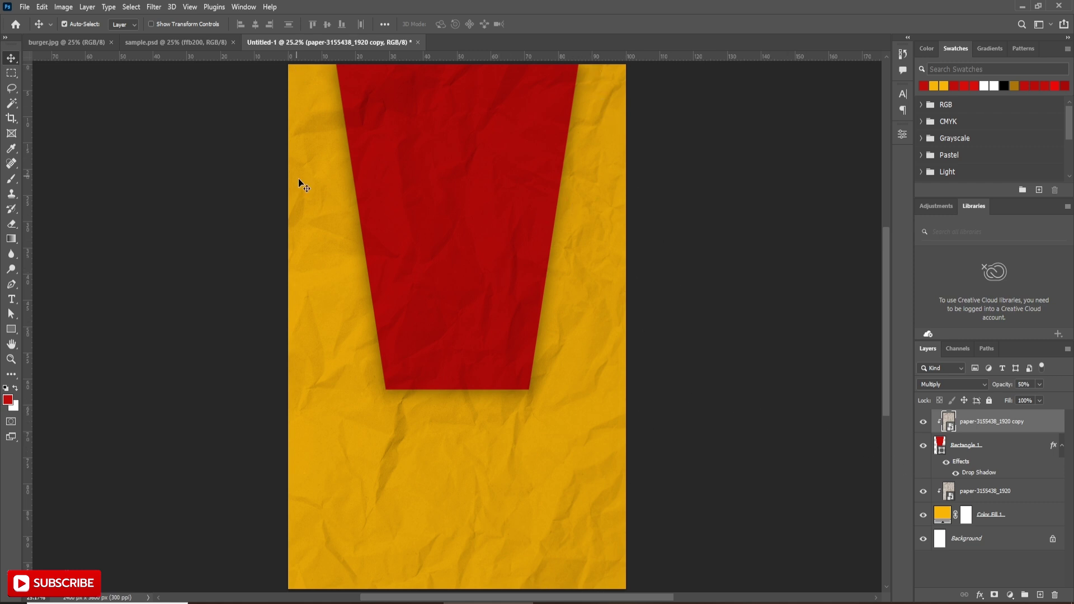
- Add a Gradient fill layer directly above the original paper texture, beneath the red shape
click(972, 492)
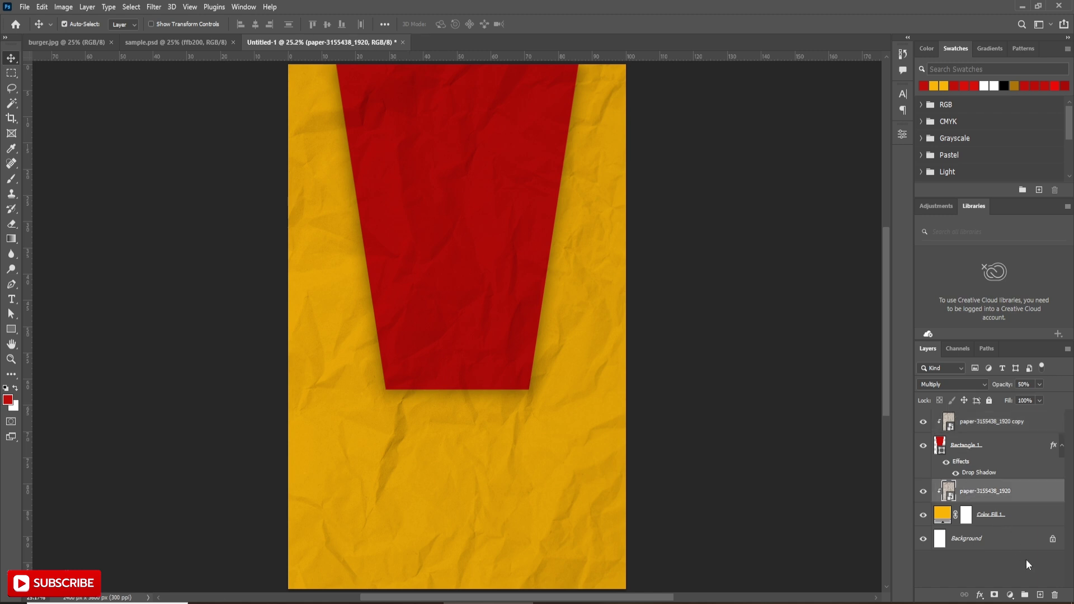
click(1040, 595)
key(g)
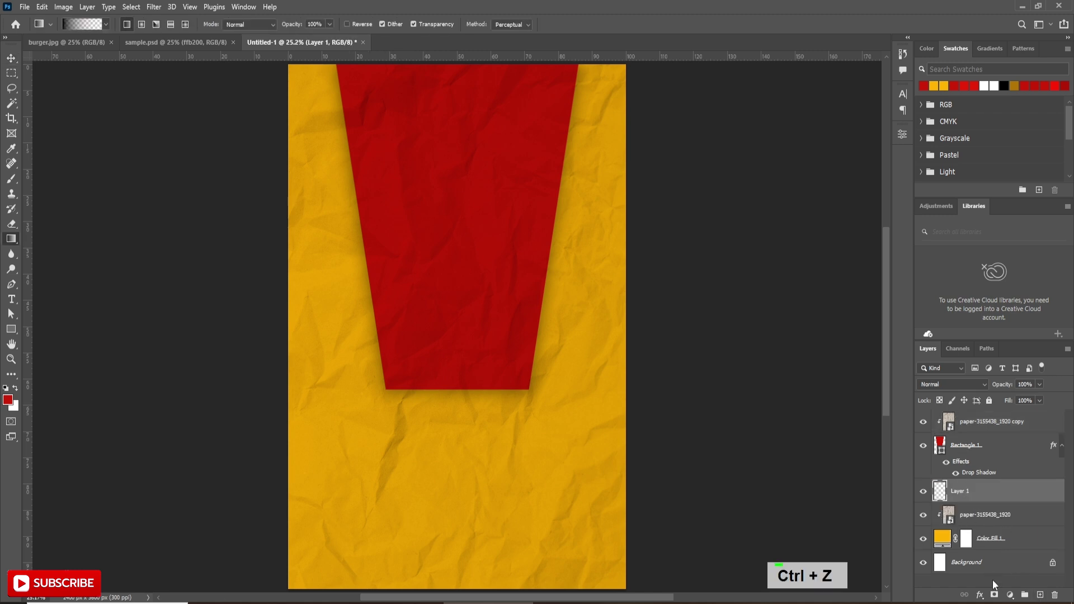
click(1011, 595)
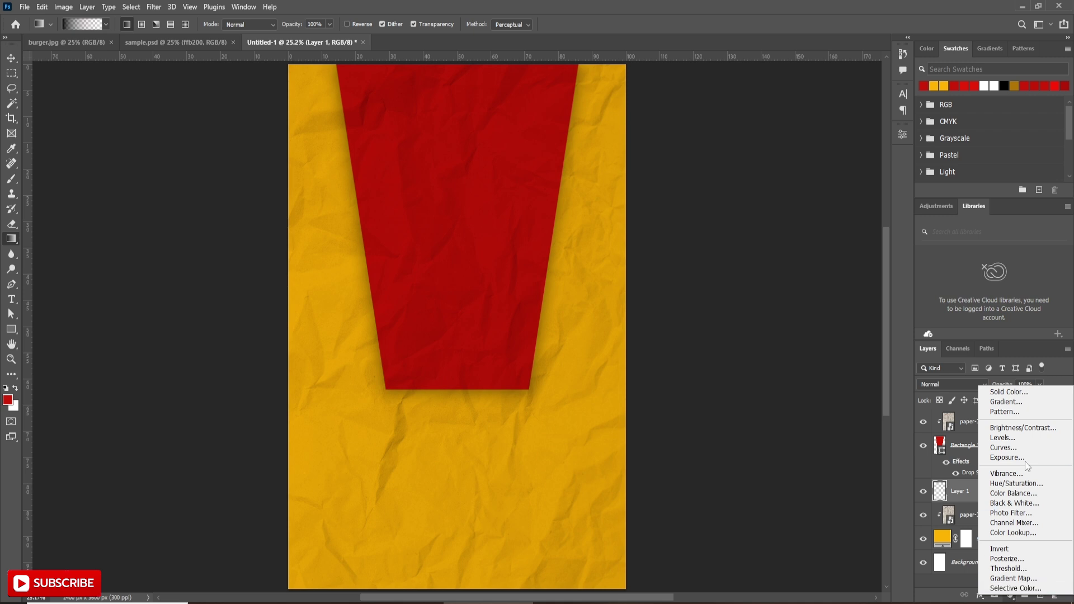
click(1025, 401)
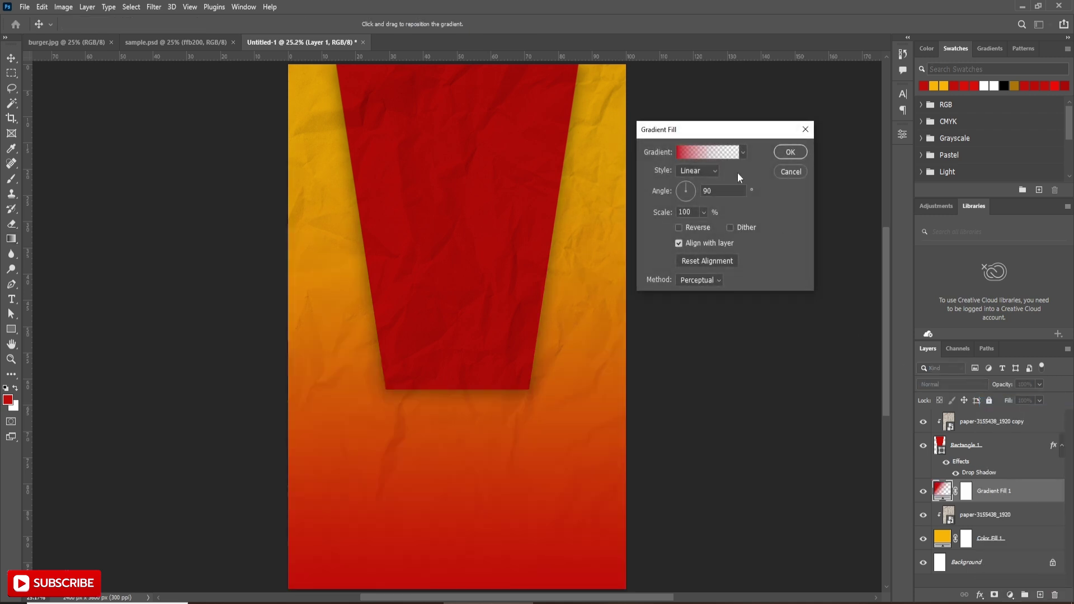
- Edit the fill's gradient to run from black (000000) to transparent, removing the red end colour stop
click(700, 153)
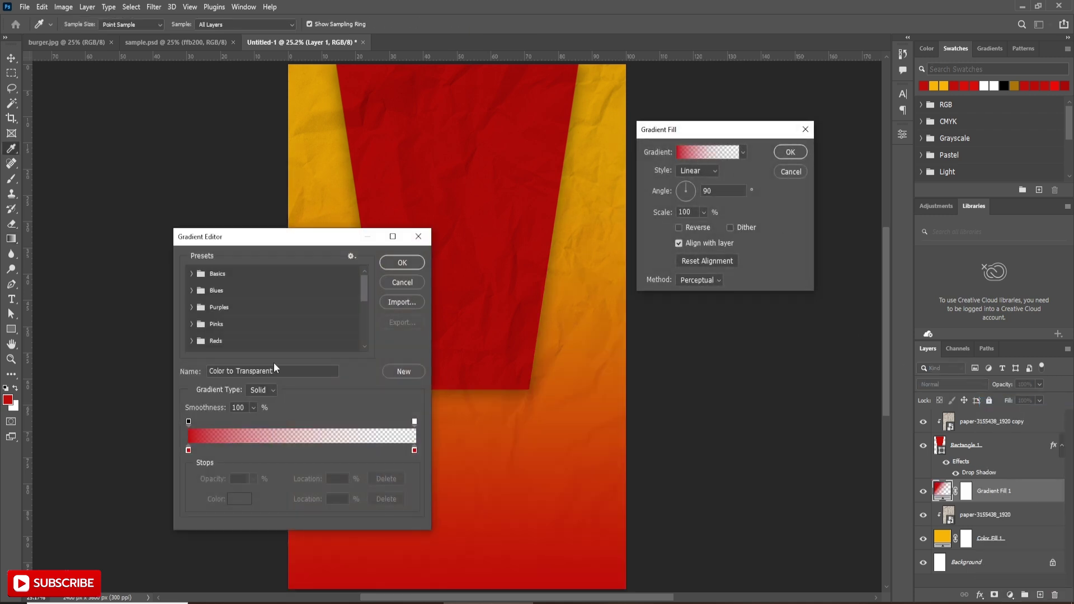
click(188, 450)
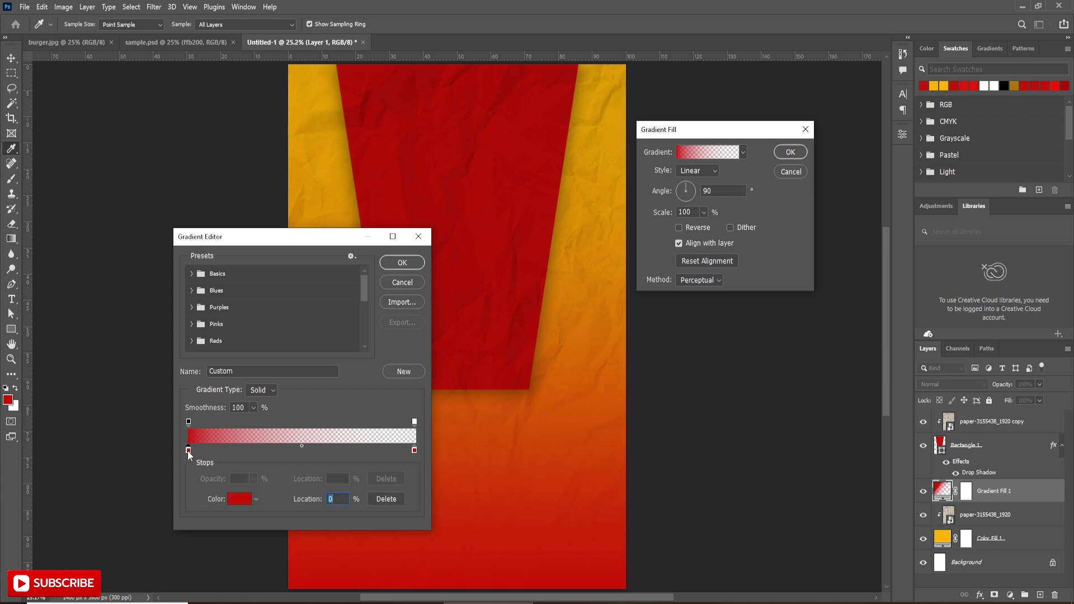
click(237, 500)
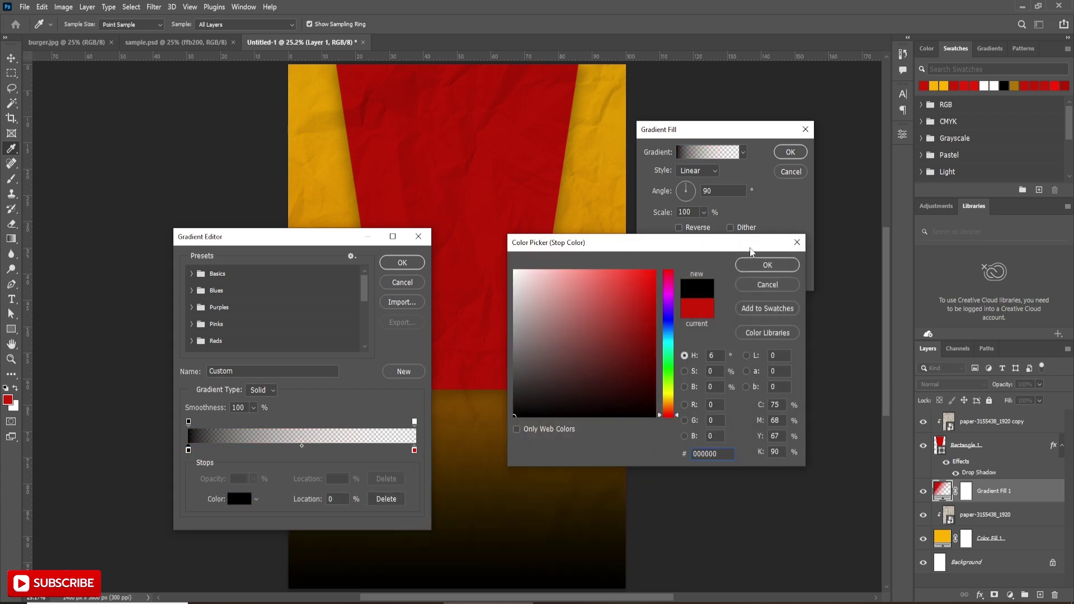
click(417, 453)
click(767, 264)
click(414, 450)
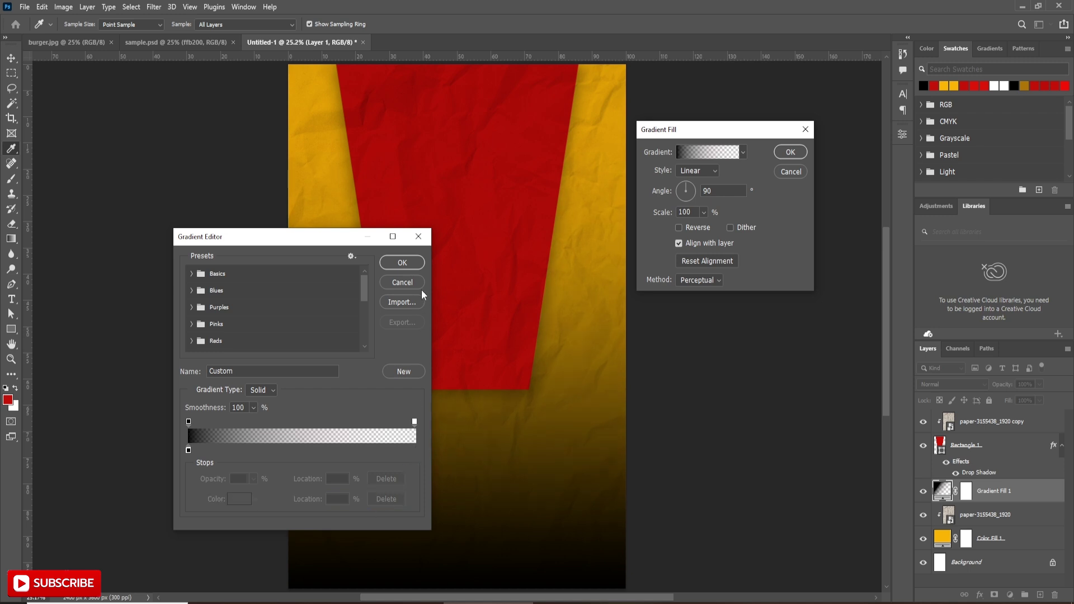
click(414, 264)
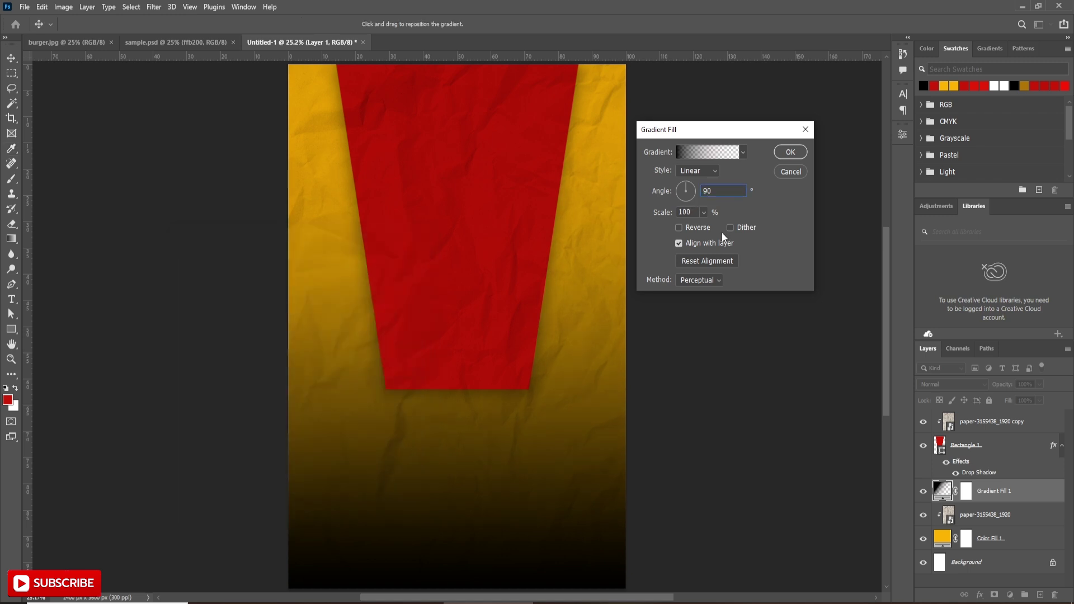
- Set the gradient fill's angle to -90° and shift the gradient slightly upward on the canvas
text(-)
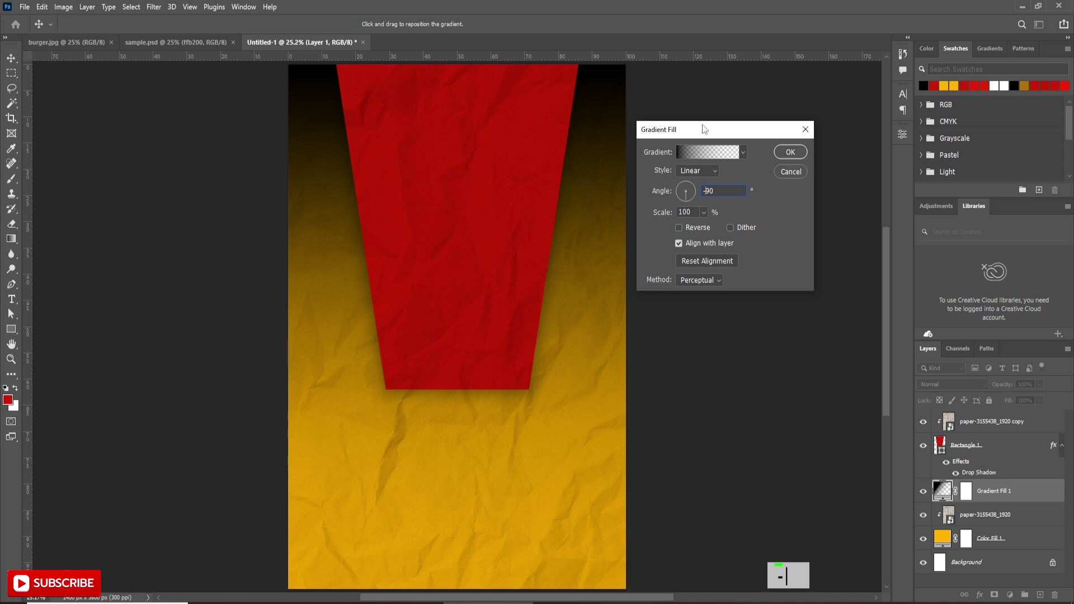
drag(592, 163, 590, 125)
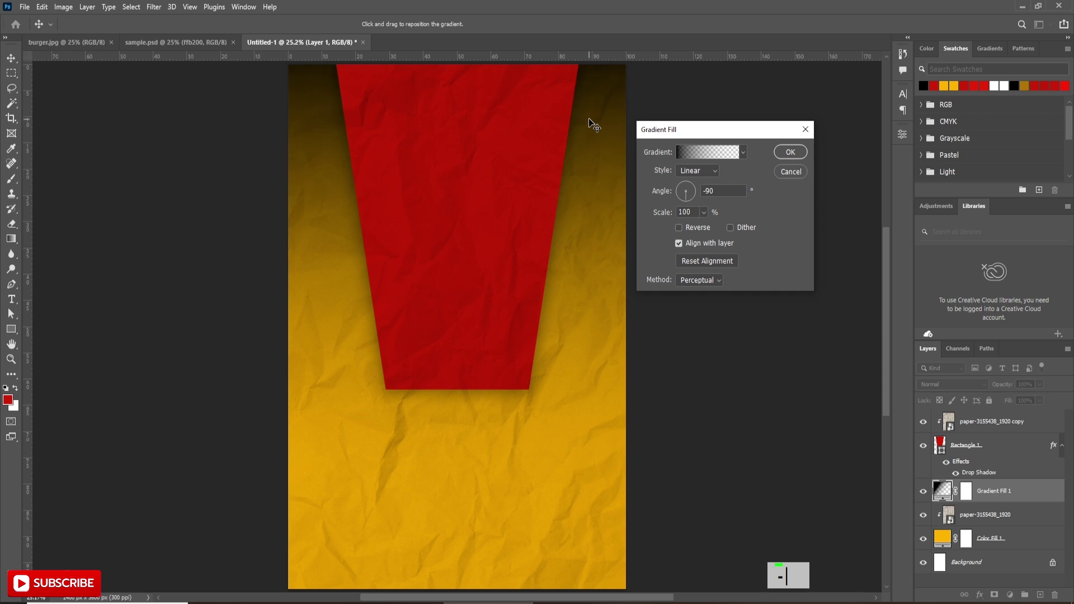
click(788, 153)
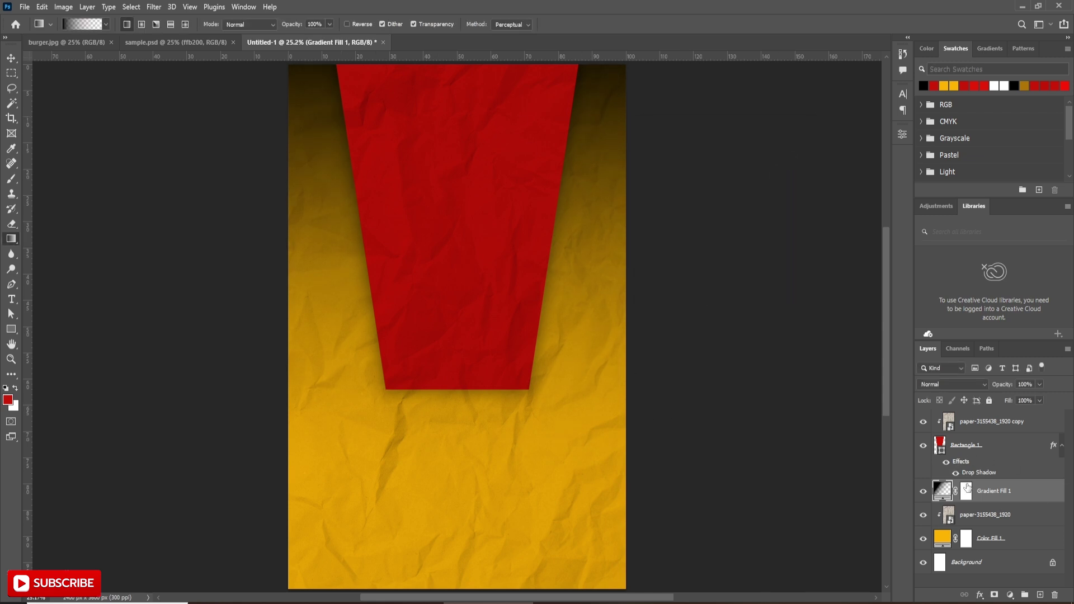
- Create a layer group above the clipped paper texture copy and name it header
scroll(971, 487, up, 1)
click(1002, 424)
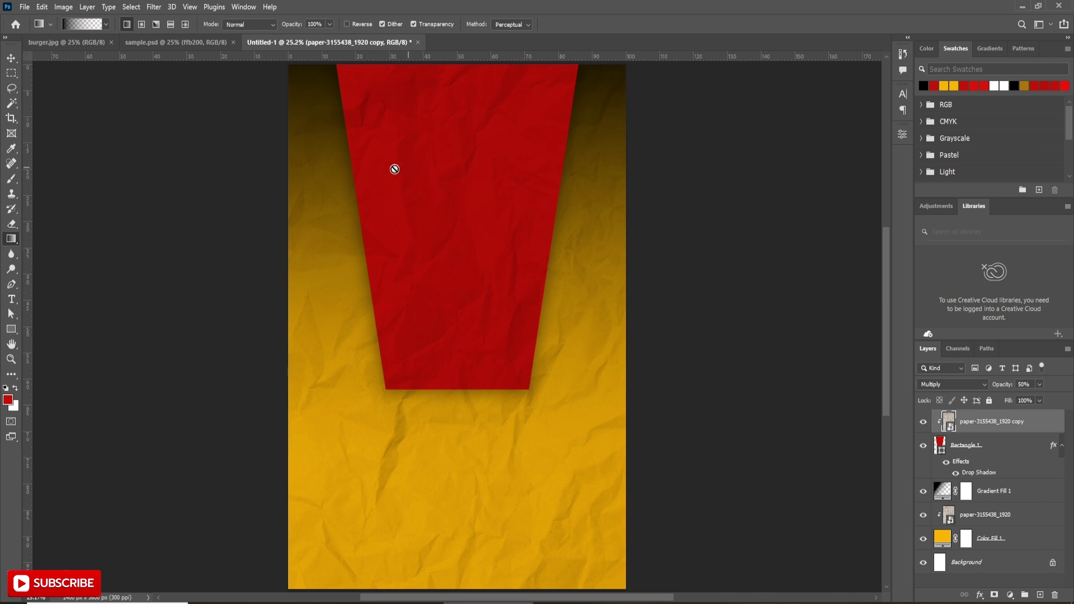
click(1024, 595)
double_click(965, 418)
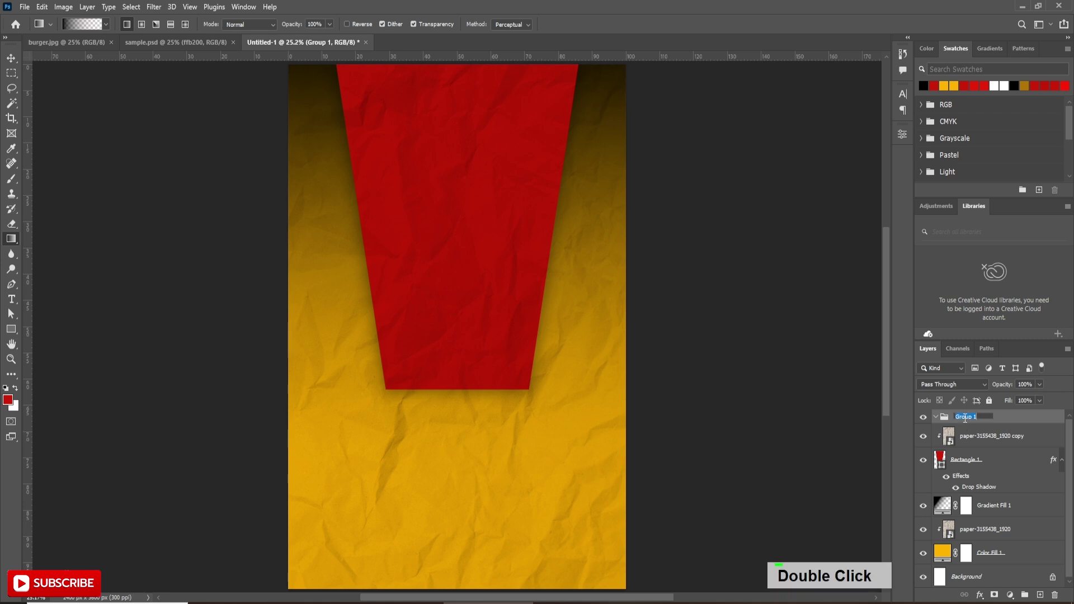
text(bann)
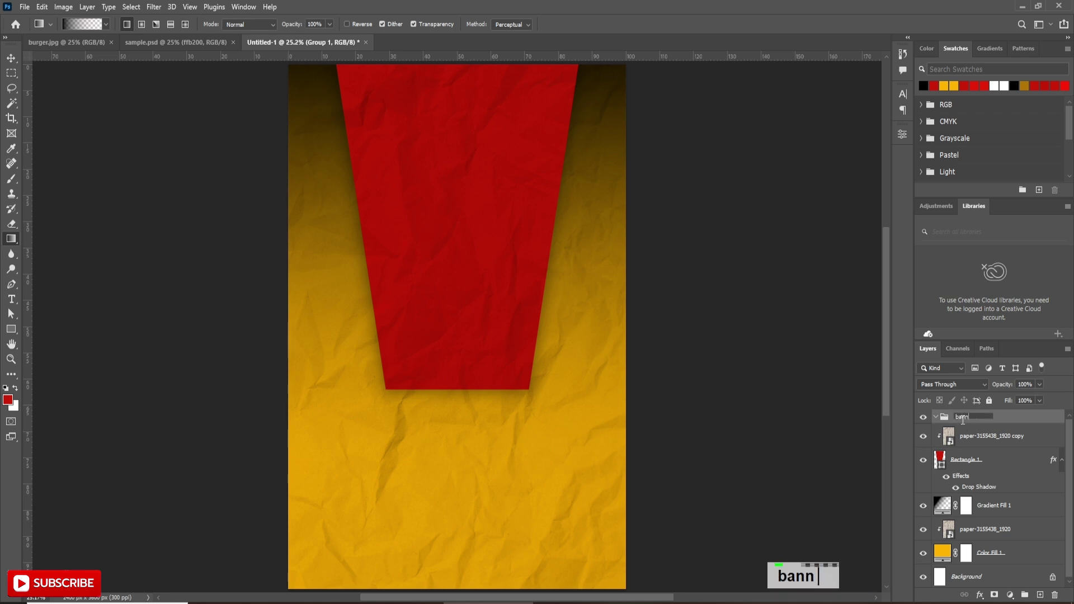
key(BackSpace)
key(BackSpace)
key(BackSpace)
key(BackSpace)
text(header)
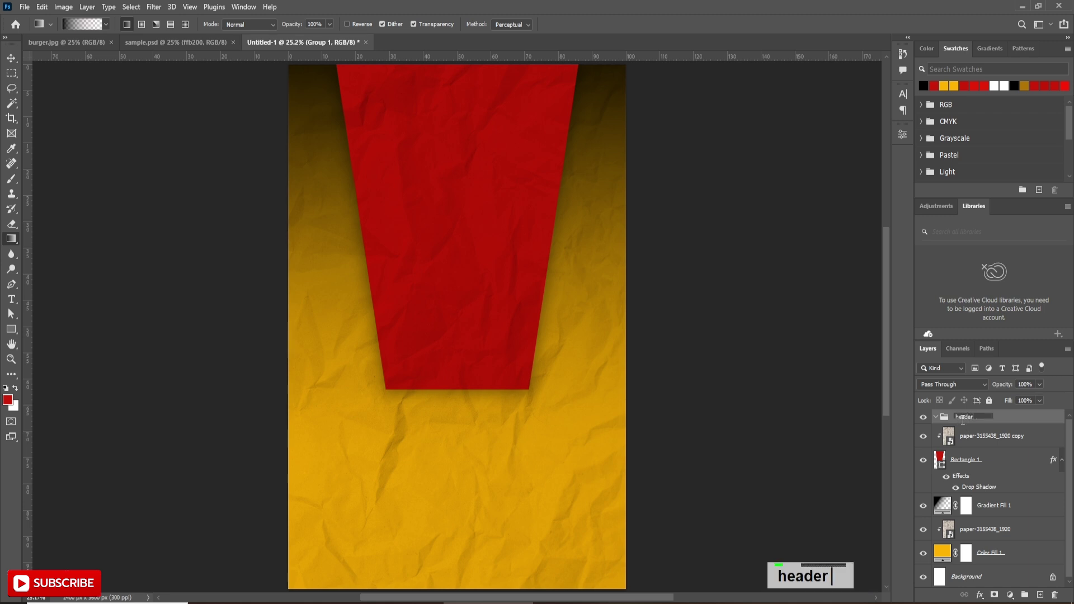
key(Return)
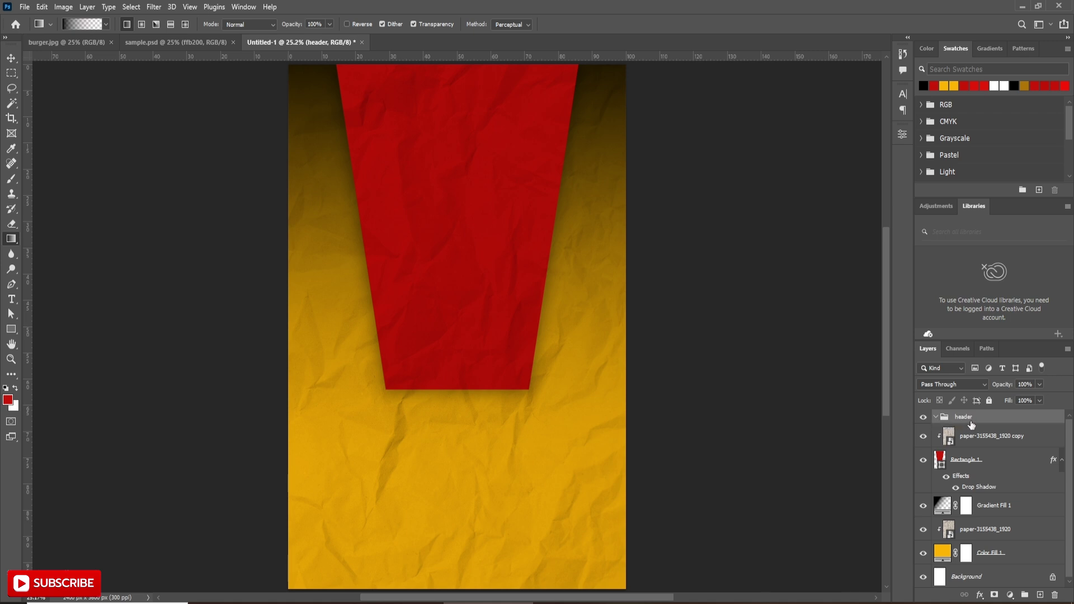
- Add the text "burger" in the middle of the red panel, using the Capture it font at 43 pt in white (ffffff)
click(11, 299)
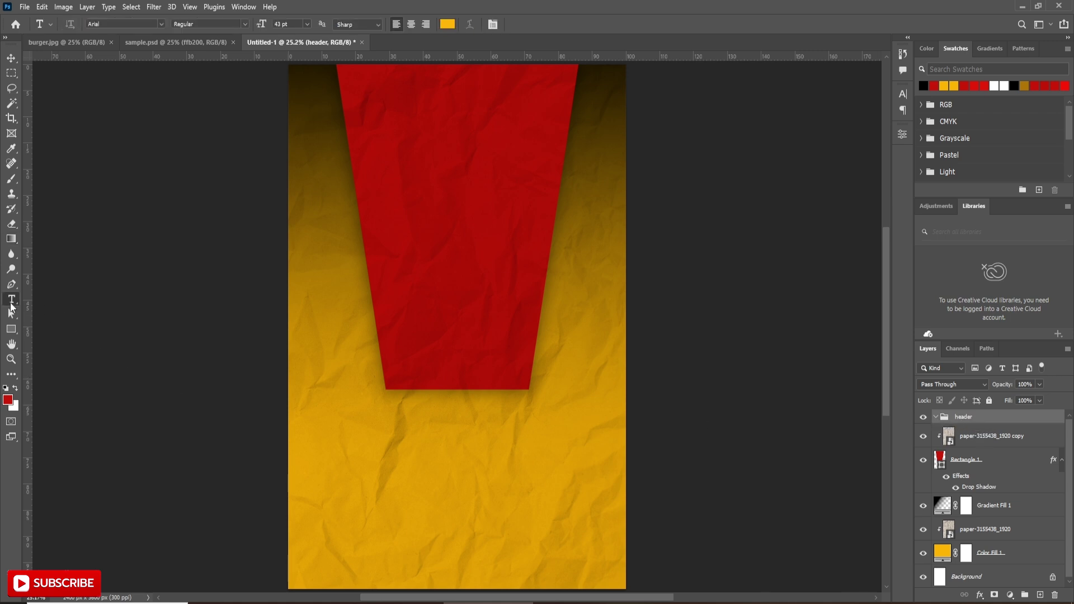
click(161, 24)
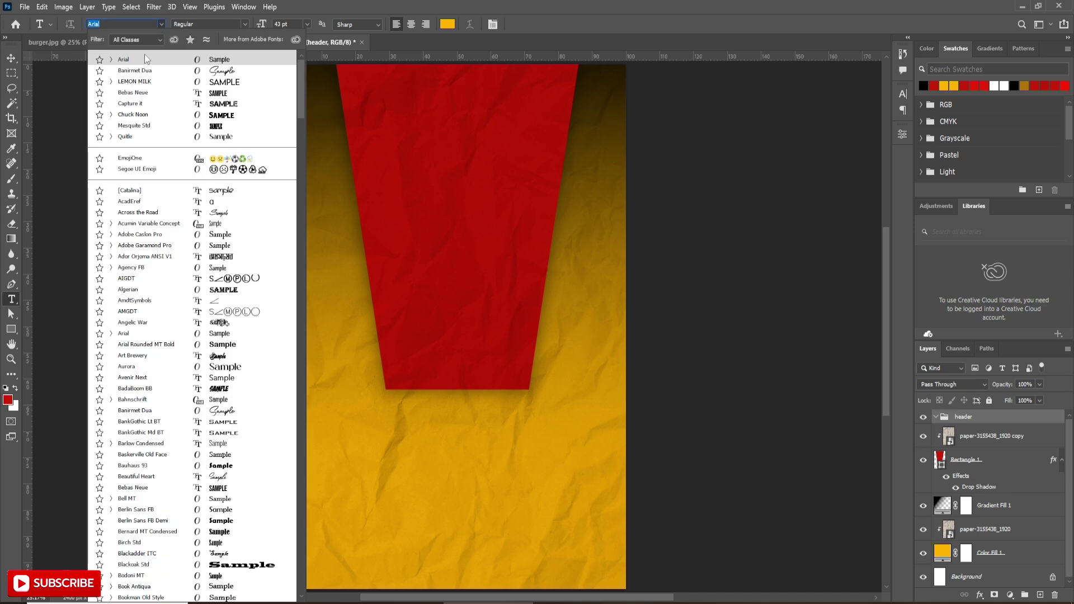
click(135, 104)
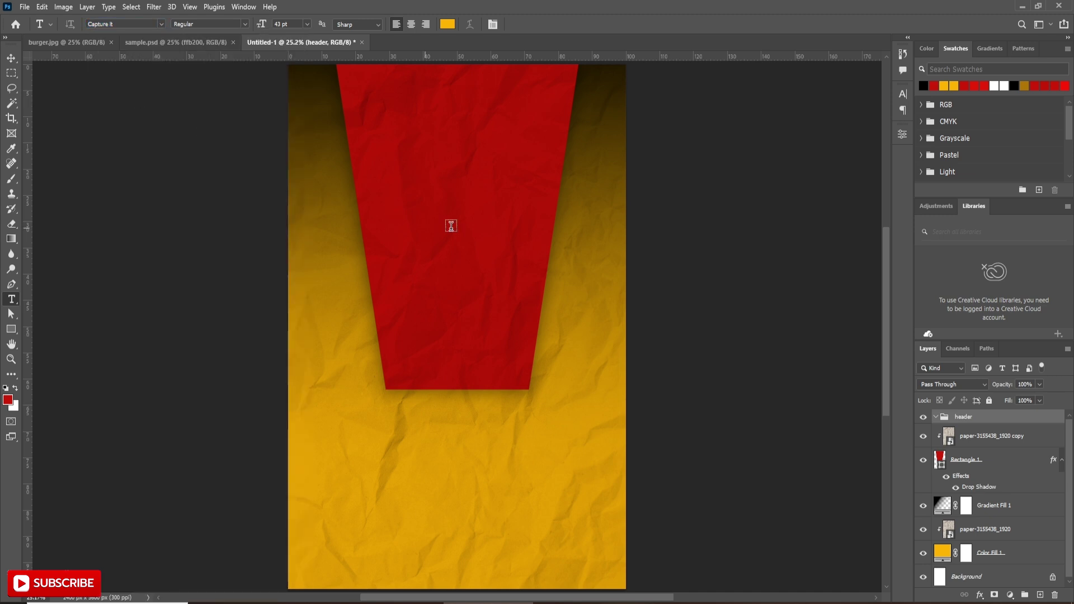
click(448, 25)
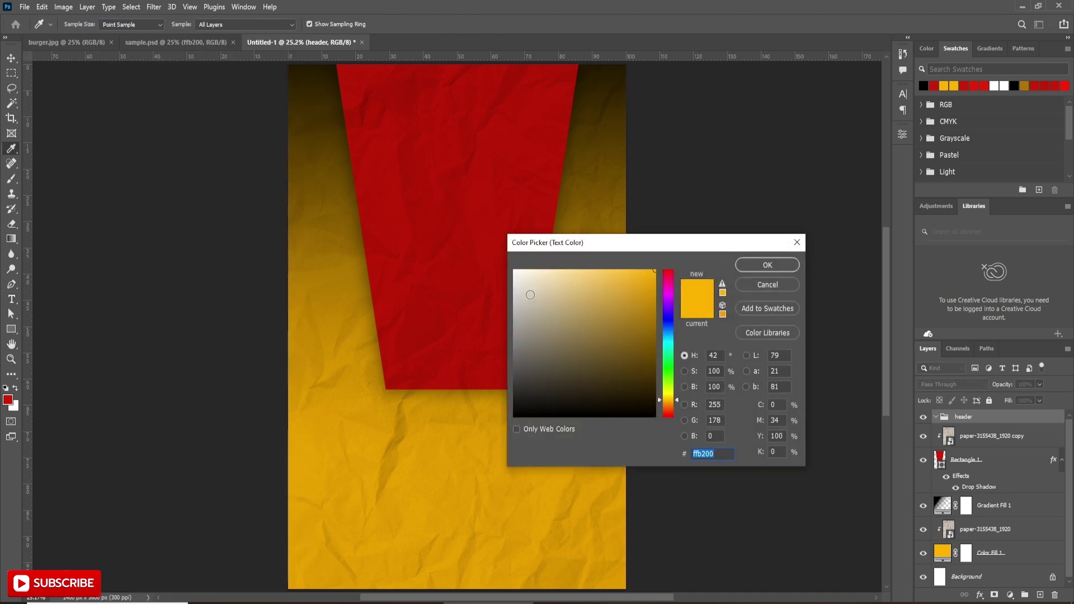
text(ffffff)
click(766, 269)
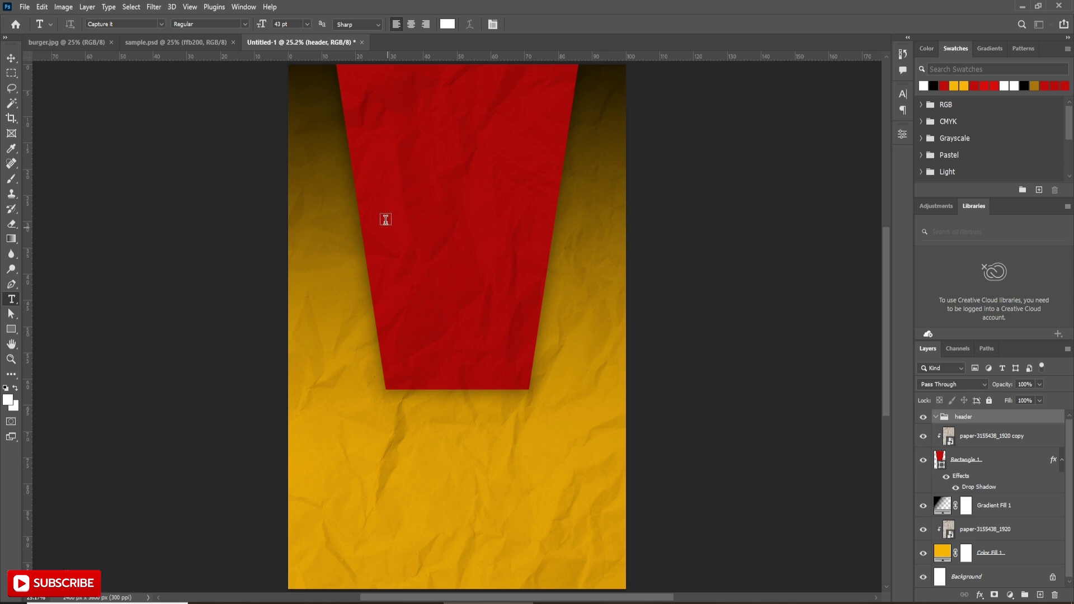
click(424, 225)
text(burger)
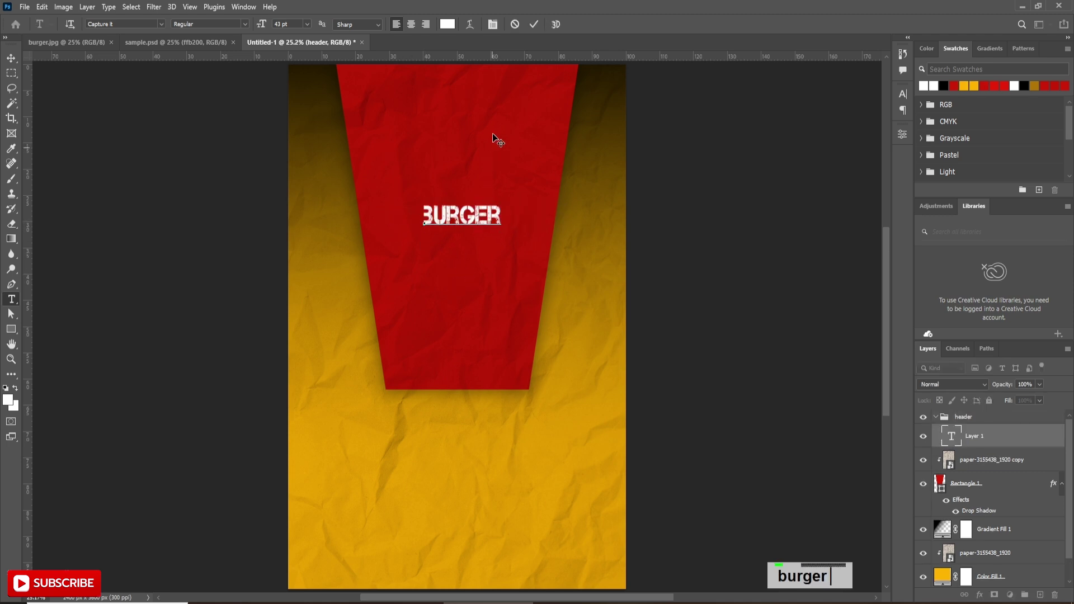
click(534, 23)
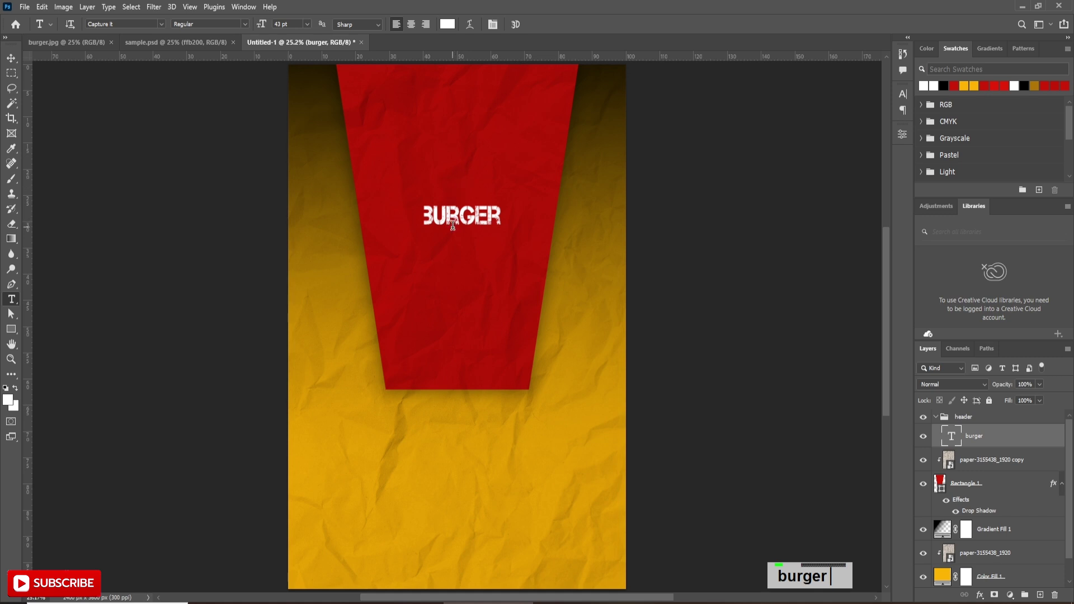
- Apply All Caps formatting to the burger text layer
click(903, 93)
click(810, 175)
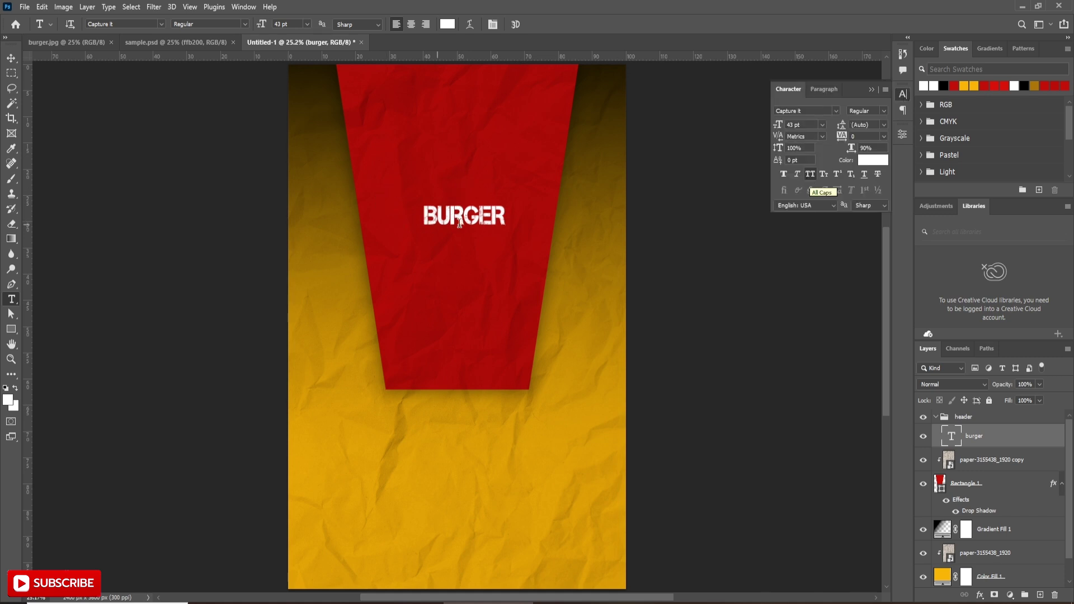
click(871, 90)
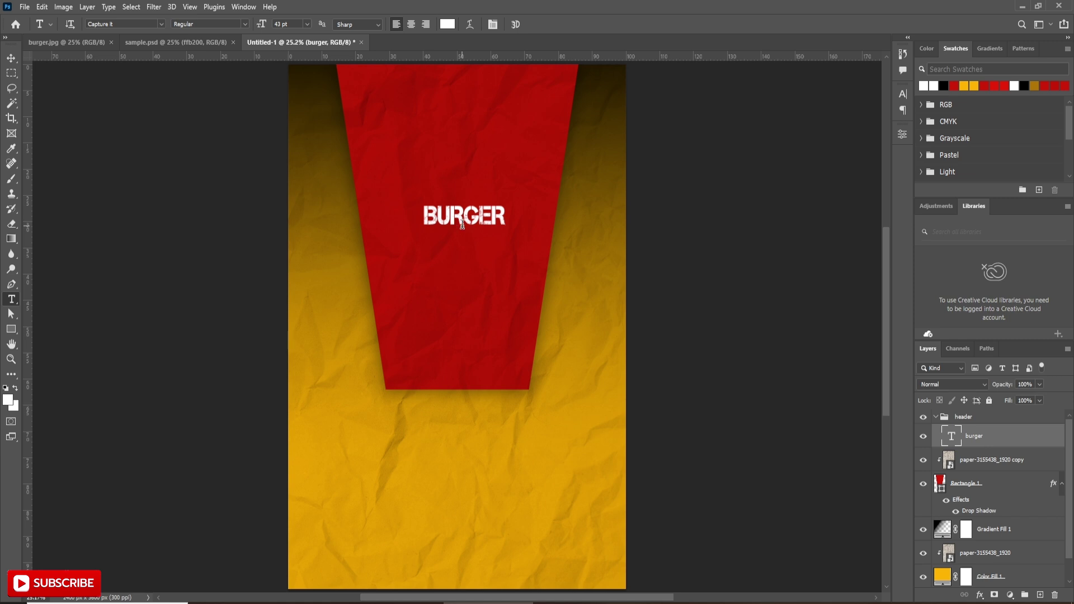
- Align the burger text and the red rectangle by their horizontal centers
ctrl+click(979, 486)
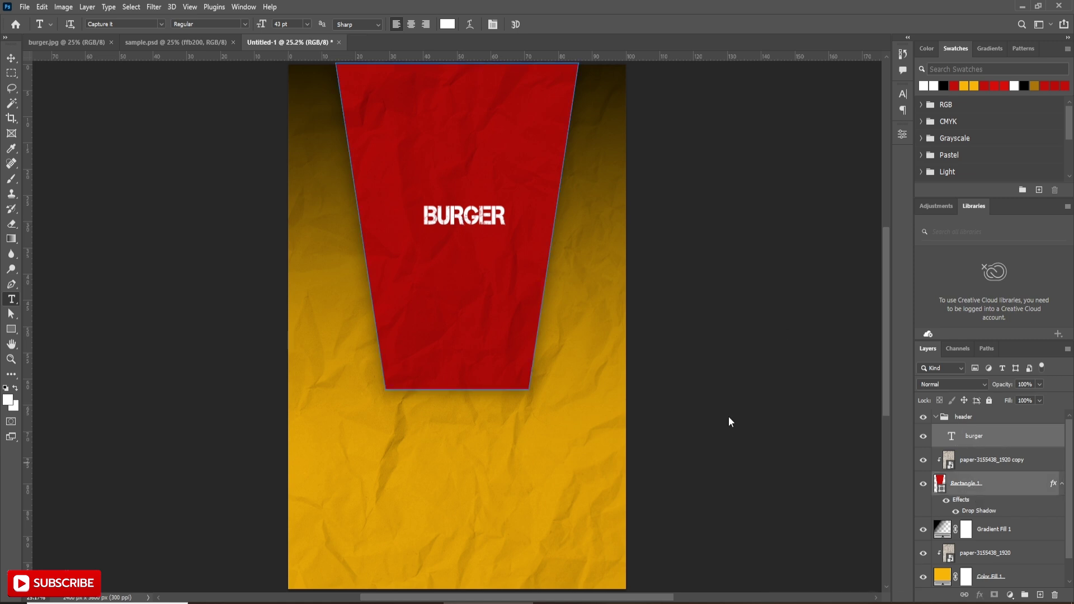
click(11, 59)
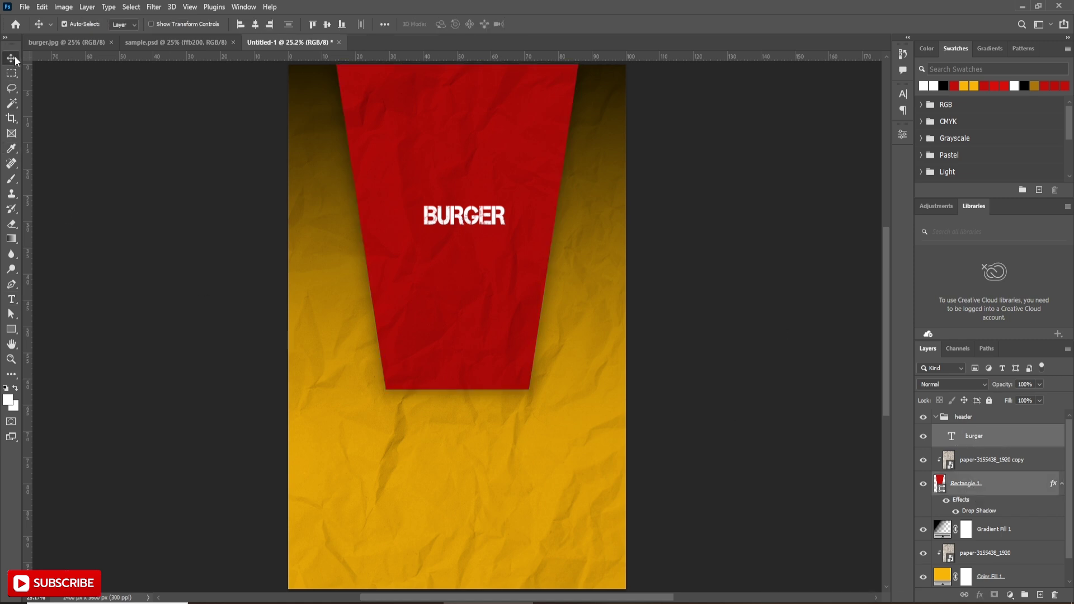
click(255, 25)
key(ctrl)
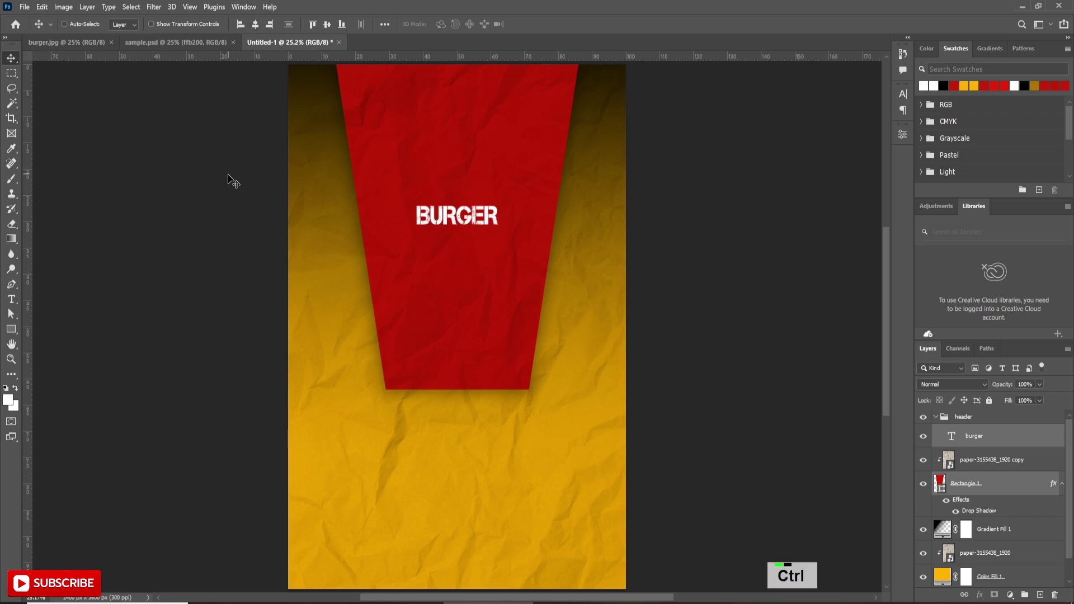
- Enlarge the burger text around its center so it nearly spans the full width of the red panel
ctrl+click(1001, 442)
click(1001, 442)
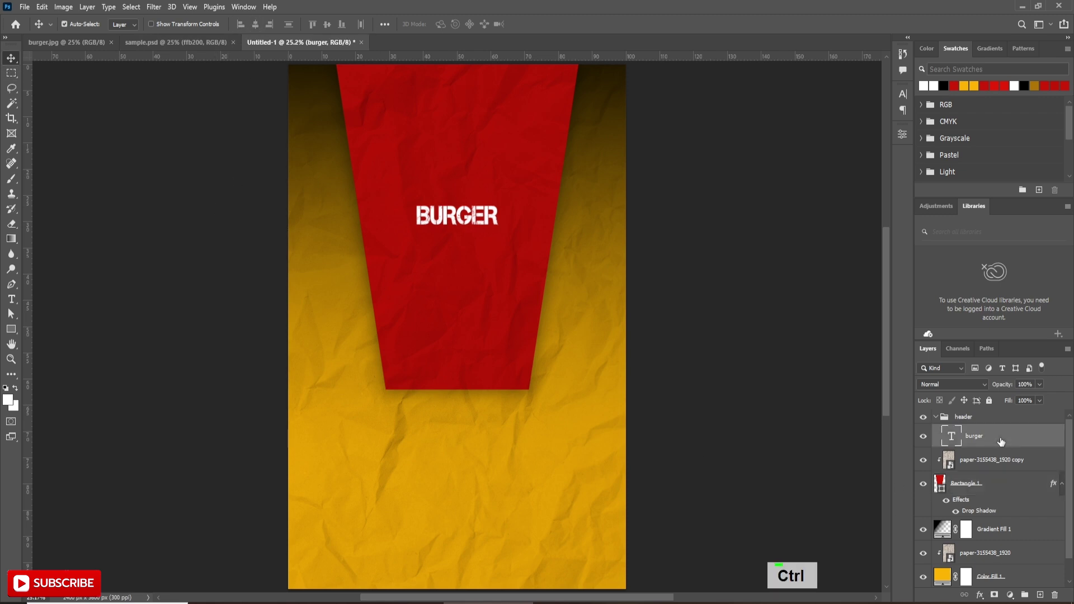
key(ctrl+t)
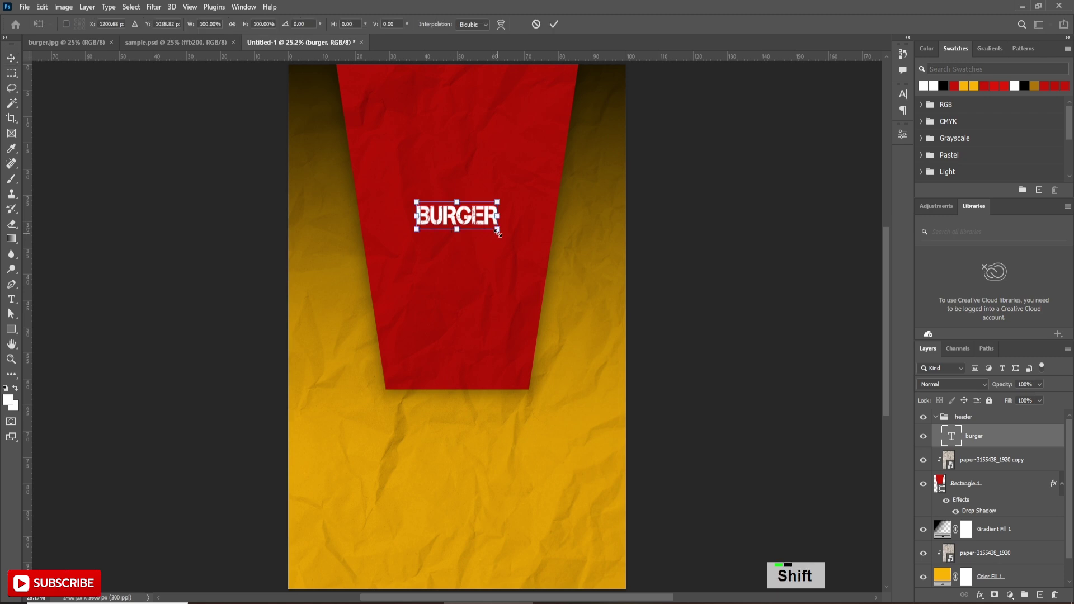
drag(498, 235, 534, 284)
click(554, 24)
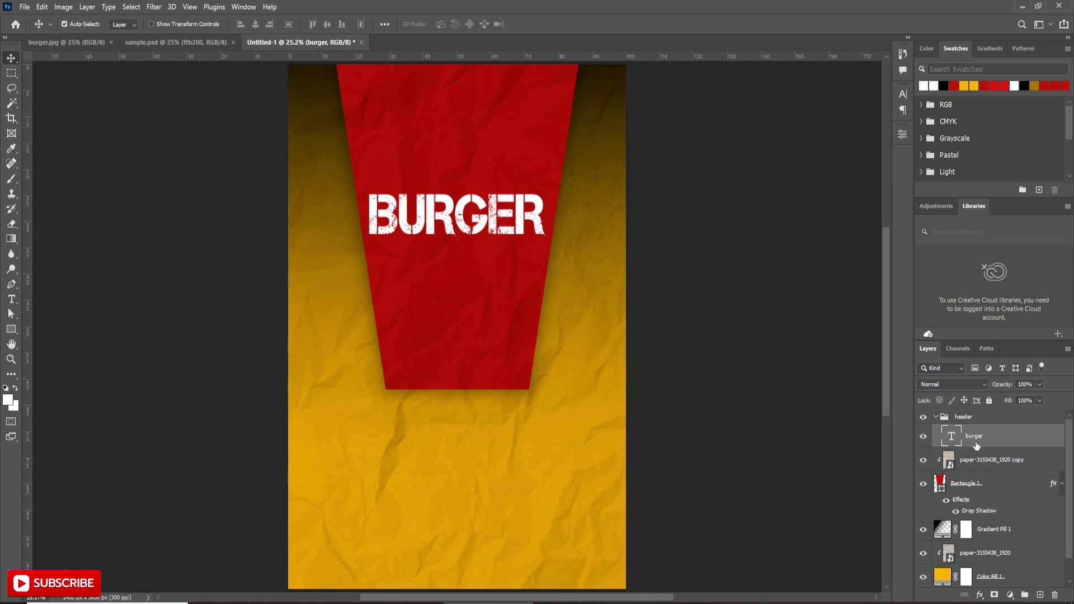
- Collapse the header group and place the burger 2 image above the clipped paper texture copy, scaled down to sit below the header text
click(974, 464)
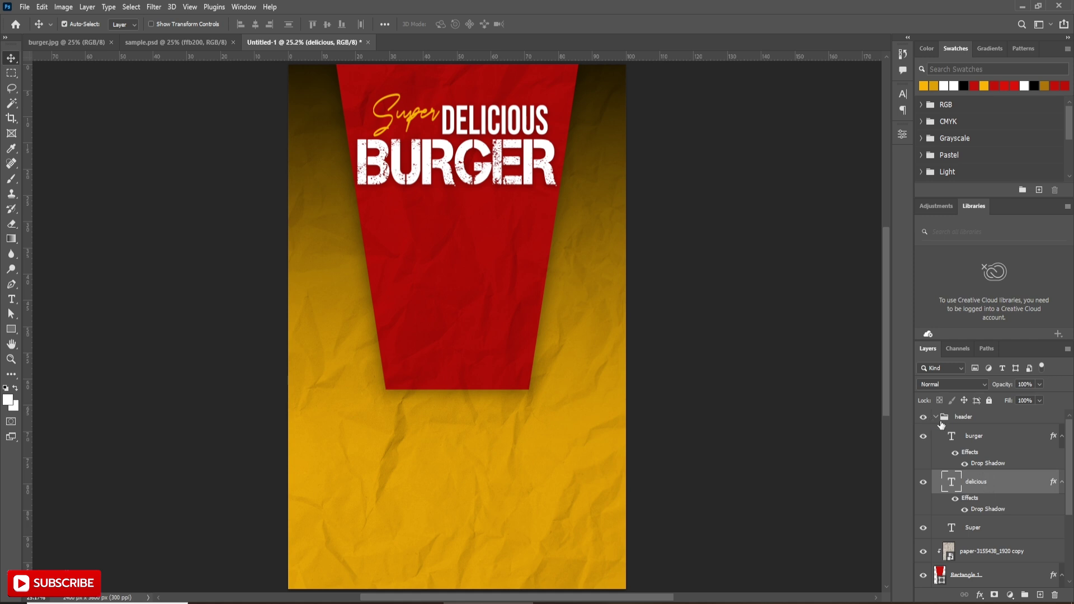
click(936, 418)
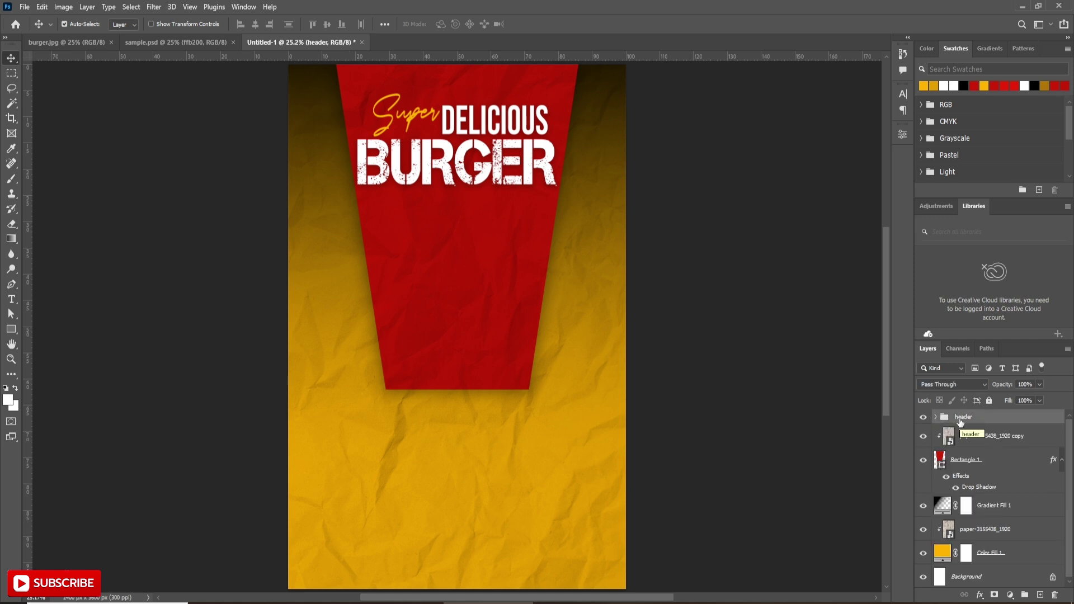
click(979, 437)
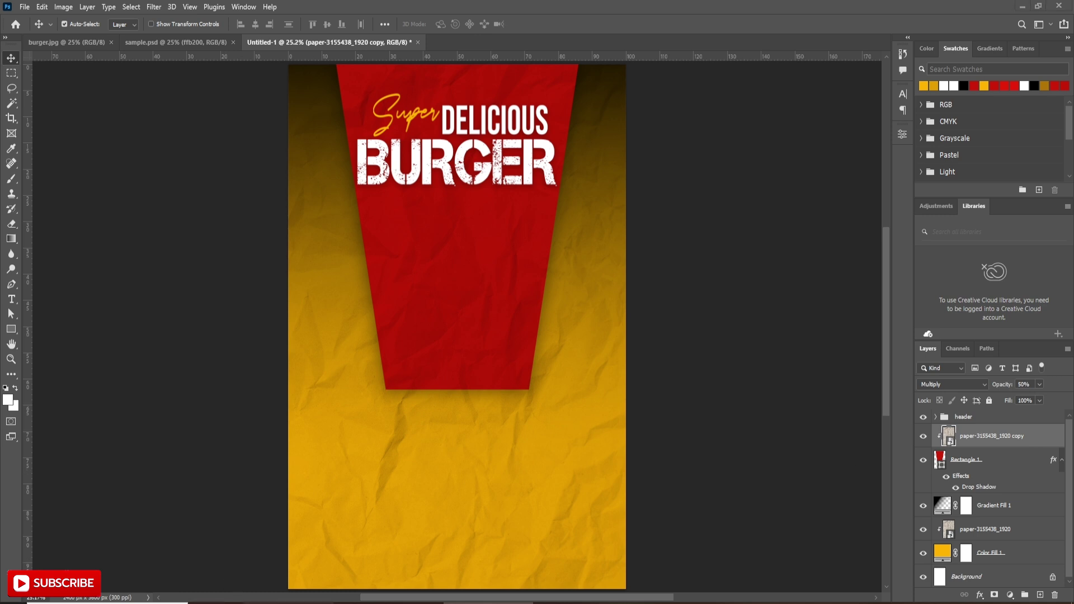
key(alt+Tab)
drag(686, 188, 450, 520)
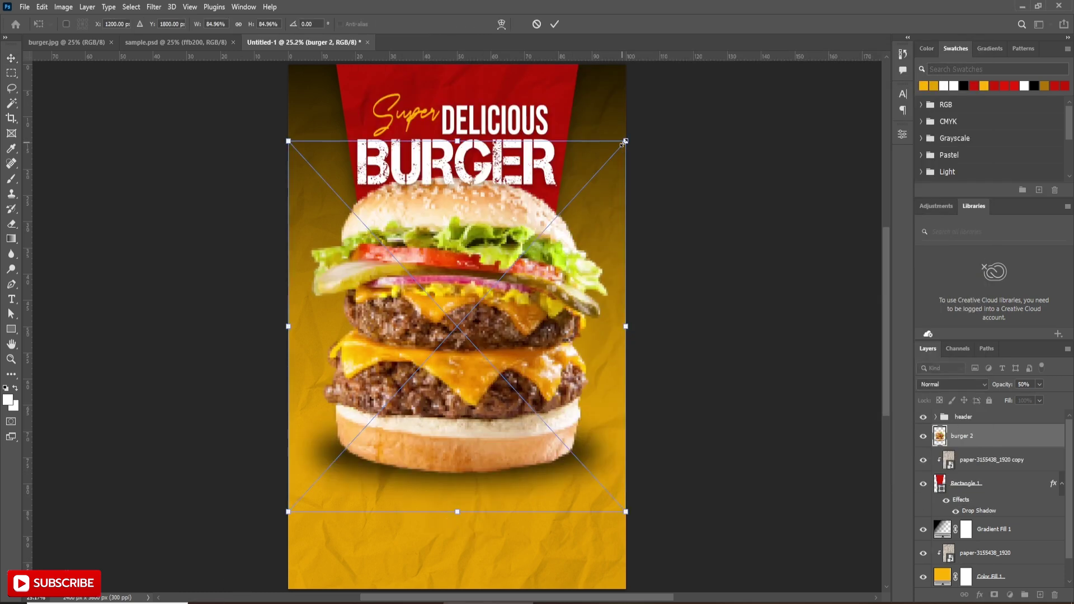
drag(623, 144, 592, 182)
click(555, 24)
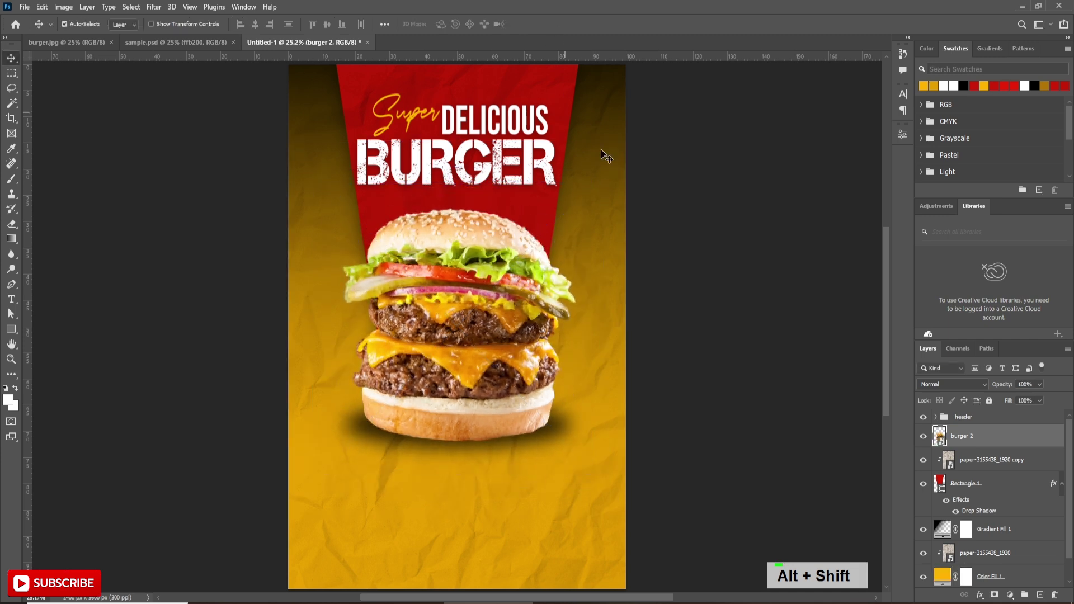
- Add a new layer between the paper texture copy and burger 2, and choose the Soft Round brush with 0% hardness
click(973, 460)
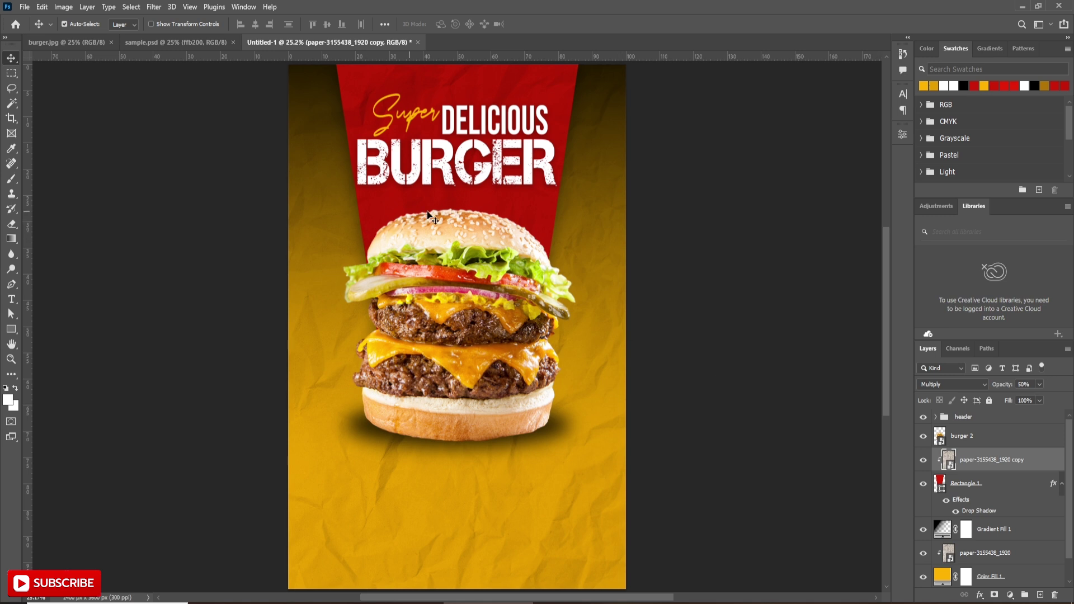
click(1039, 594)
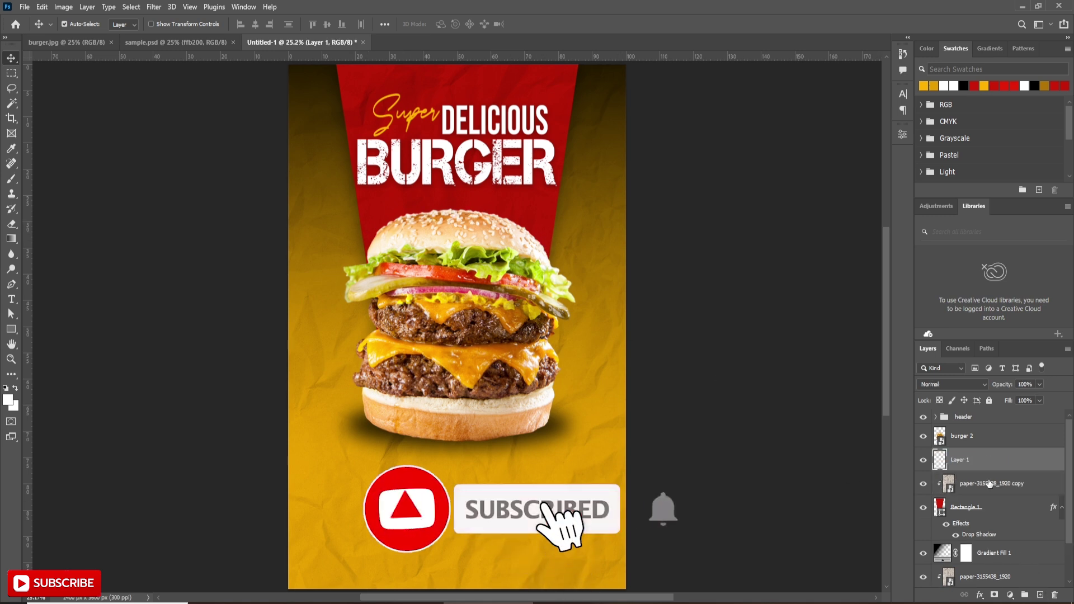
click(12, 177)
click(80, 24)
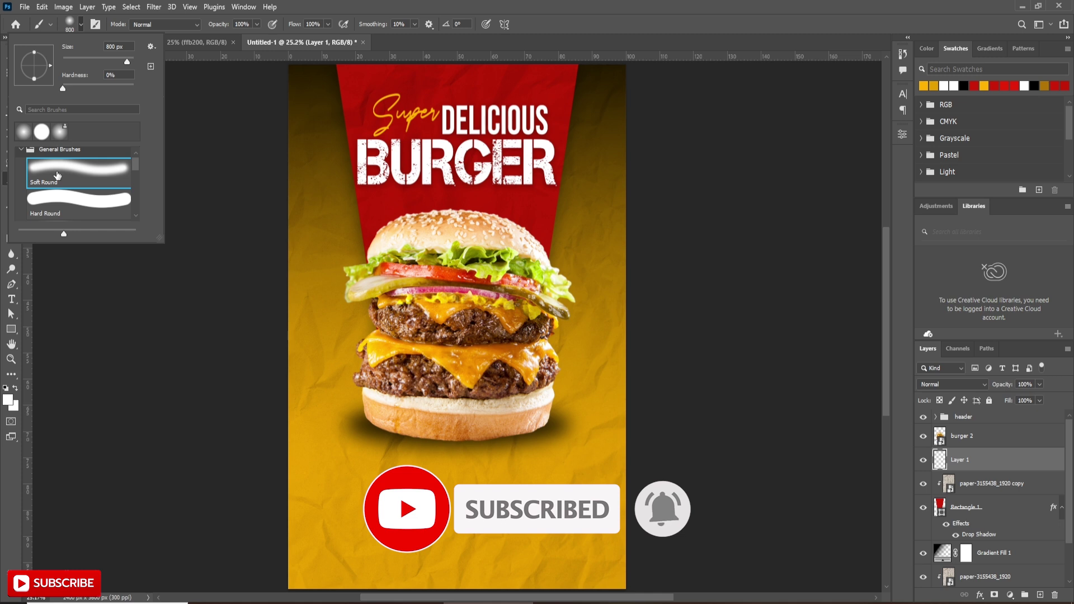
click(82, 25)
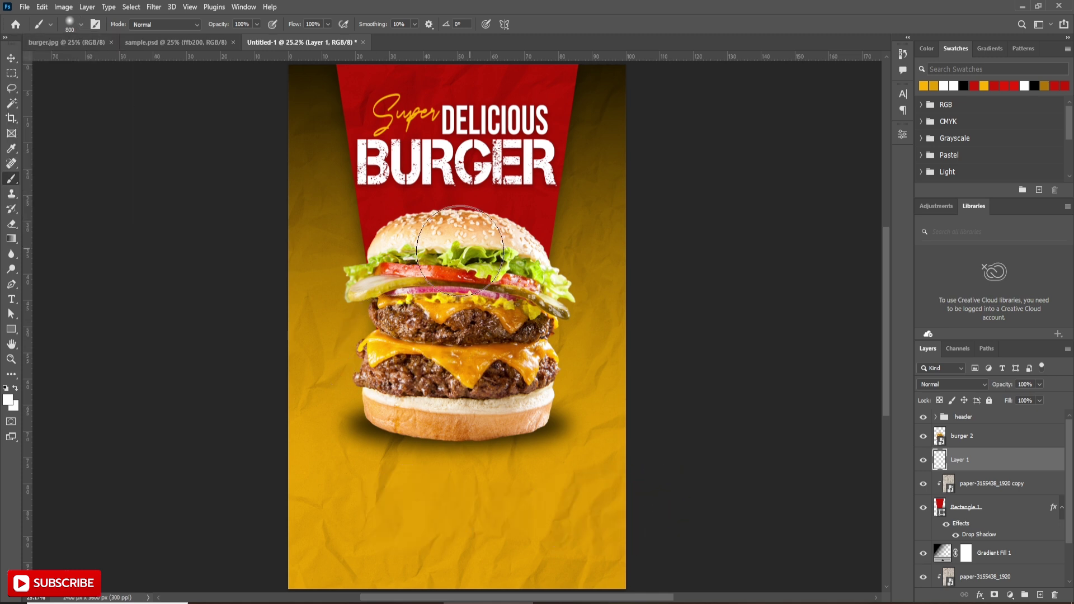
- Paint a soft black (000000) shadow behind the burger with the brush enlarged to 1500 px
key(bracketright)
key(bracketright)
key(bracketright)
key(bracketright)
key(bracketright)
key(bracketright)
key(bracketright)
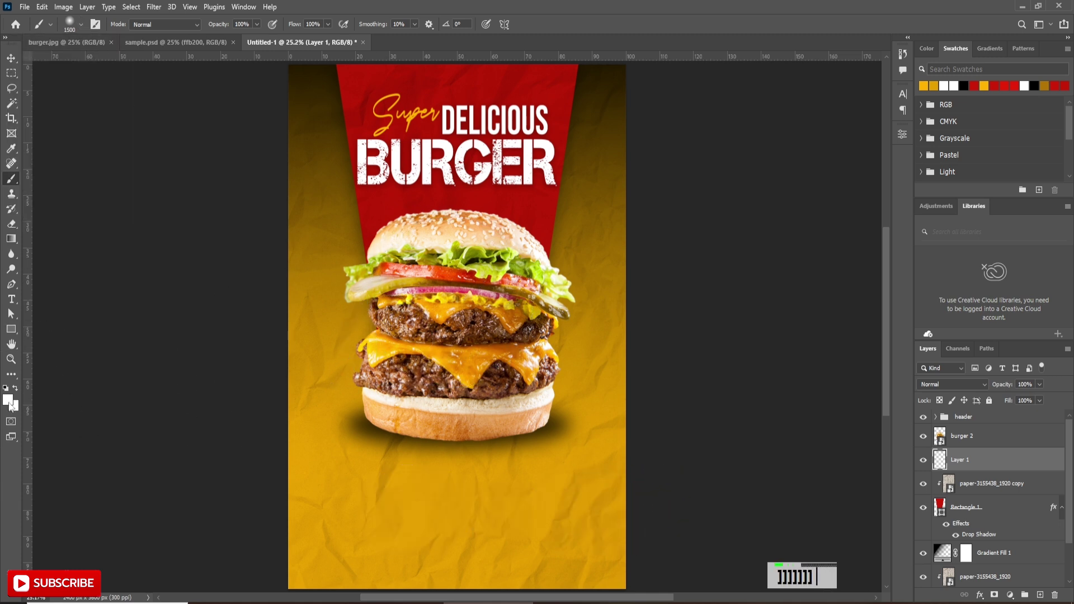
click(9, 402)
text(000000)
click(755, 263)
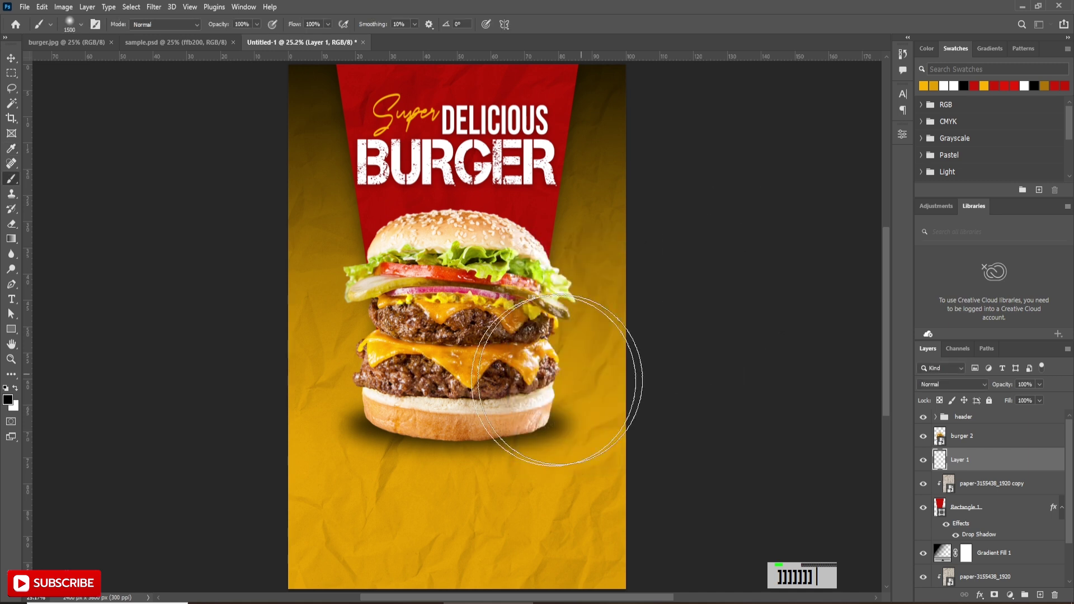
key(v)
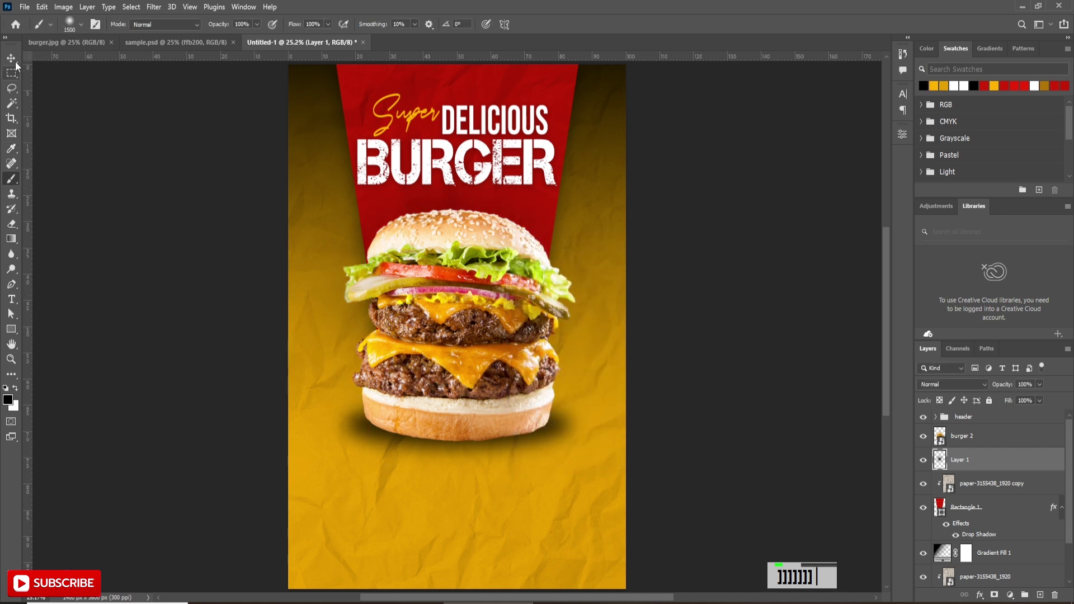
- Add a layer mask to Layer 1 and paint it black with an 800 px soft brush, hiding the shadow outside the red panel
click(994, 596)
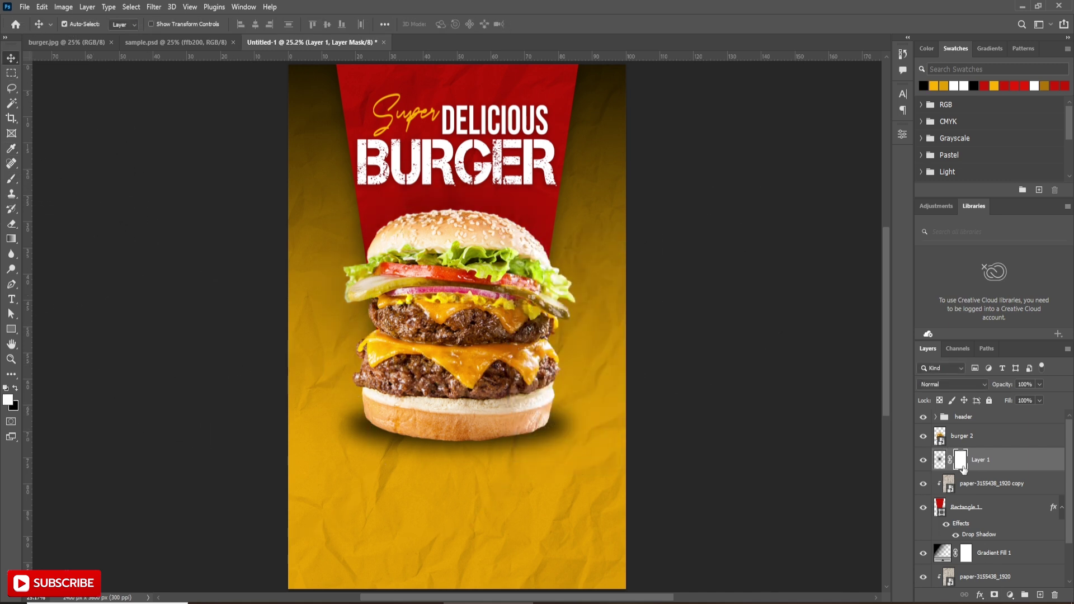
key(bracketright)
key(bracketright)
key(bracketright)
key(bracketright)
key(bracketright)
key(bracketright)
key(bracketright)
key(b)
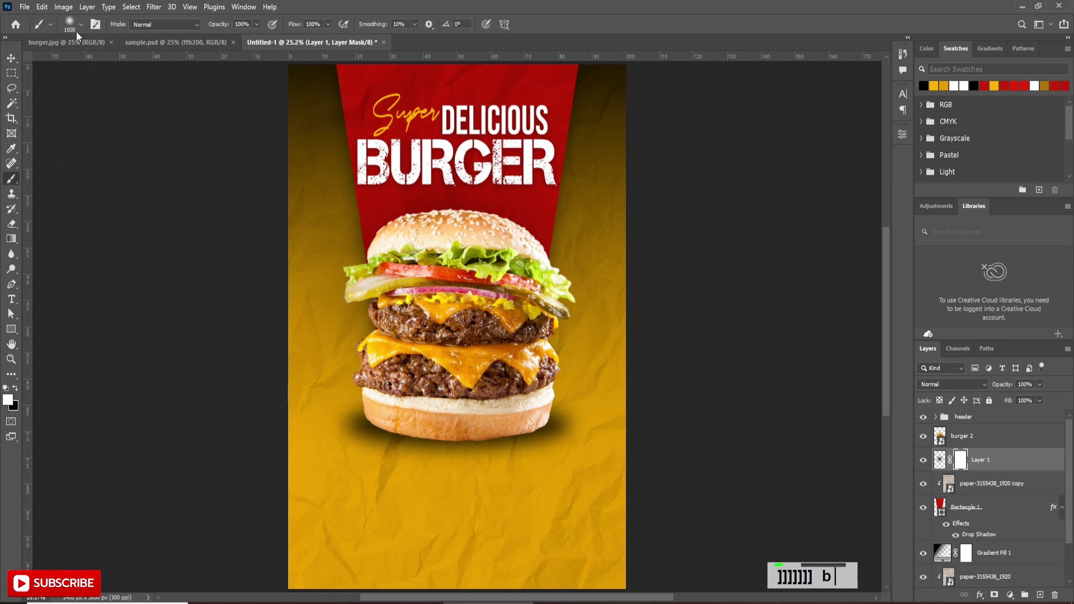
key(bracketleft)
key(bracketleft)
key(bracketleft)
key(bracketleft)
key(bracketleft)
key(bracketleft)
key(bracketleft)
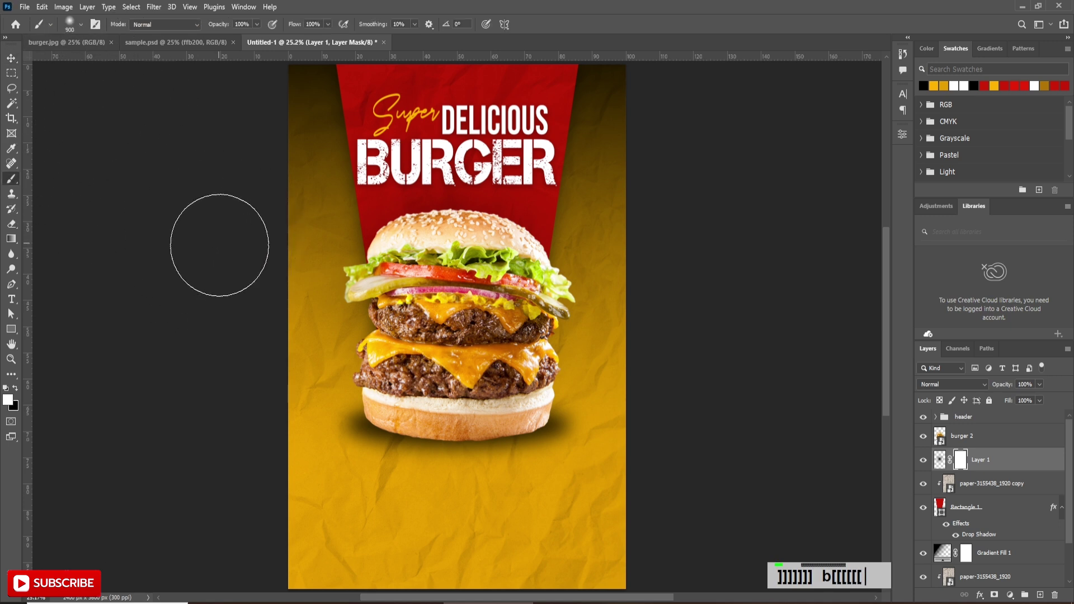
key(x)
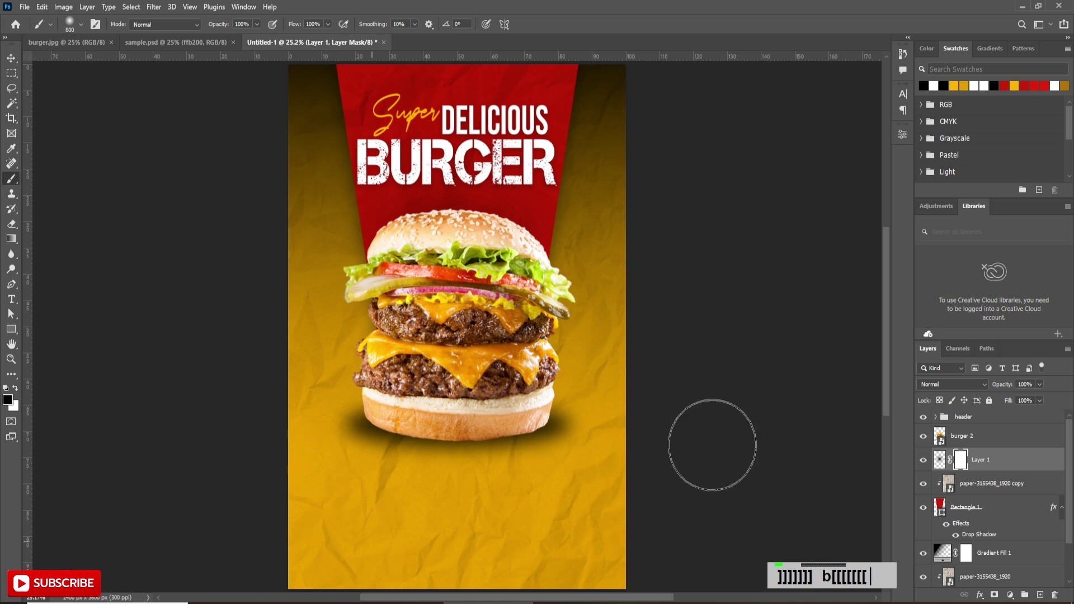
key(ctrl+i)
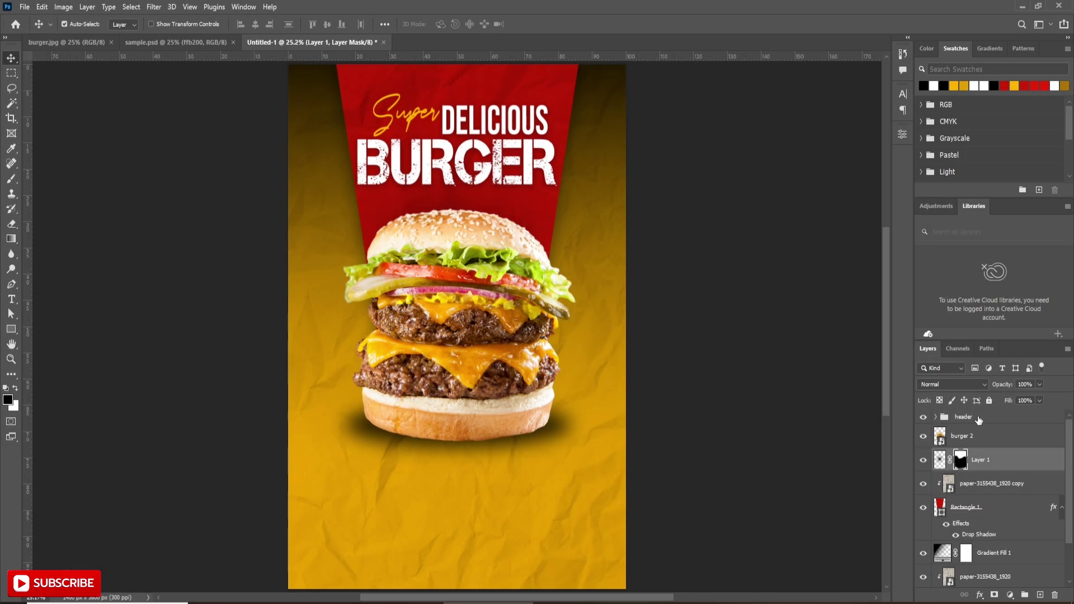
- Create a new layer group above the header group and add an empty layer inside it
click(979, 421)
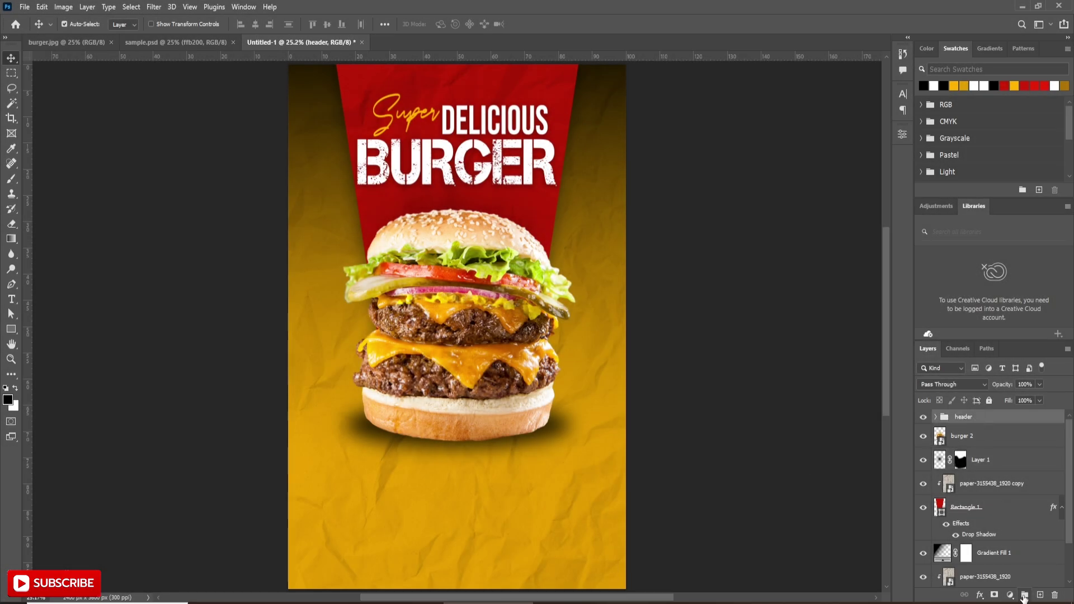
click(1024, 594)
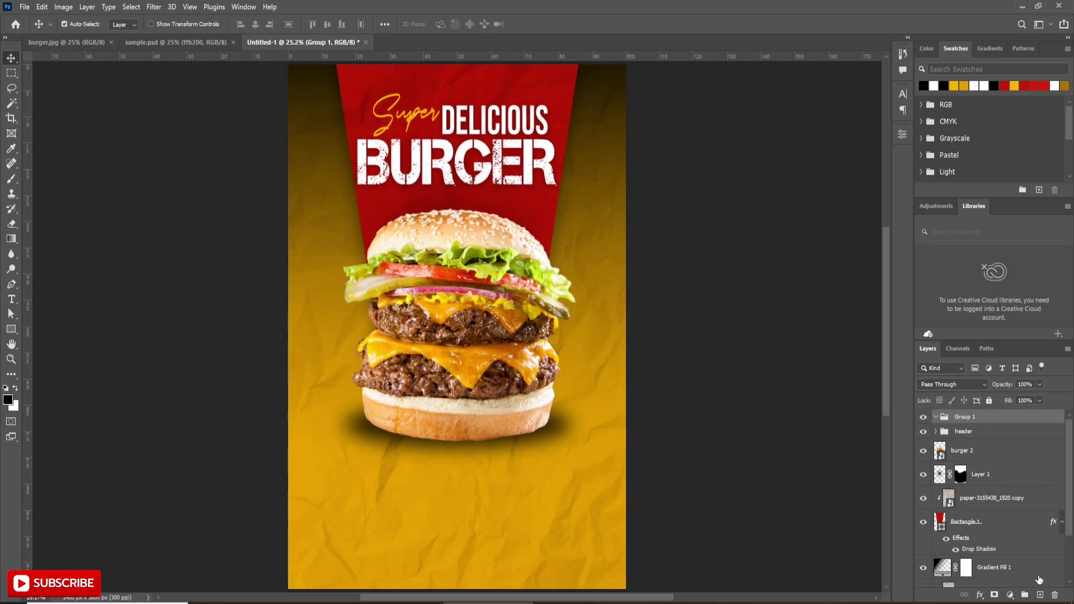
click(1040, 595)
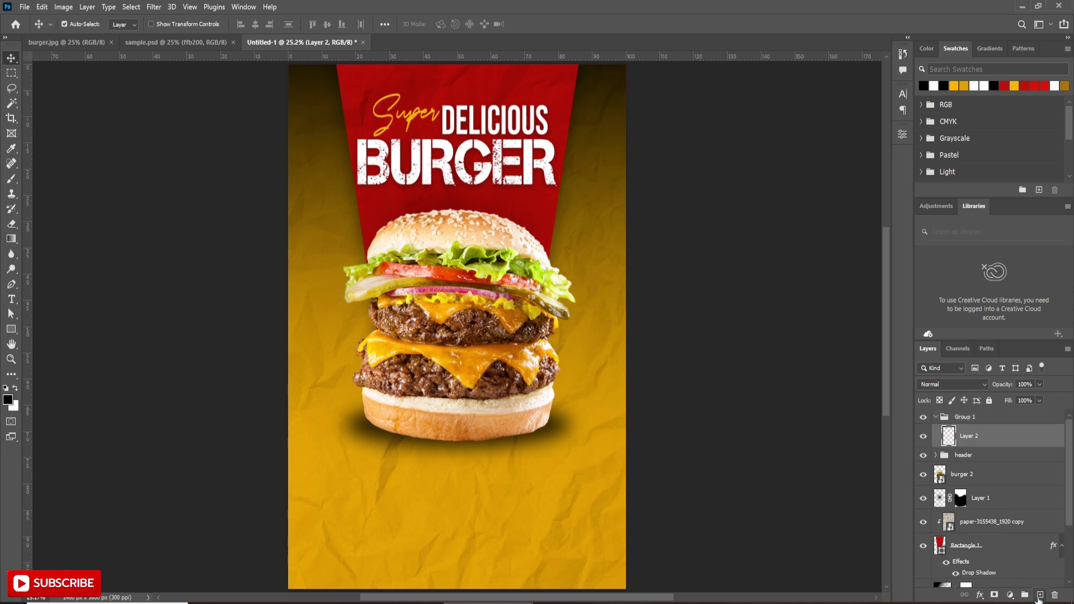
- Place the arrow 2 image from the burger flyer folder into Group 1 and move it beside the burger's lower right side
click(289, 603)
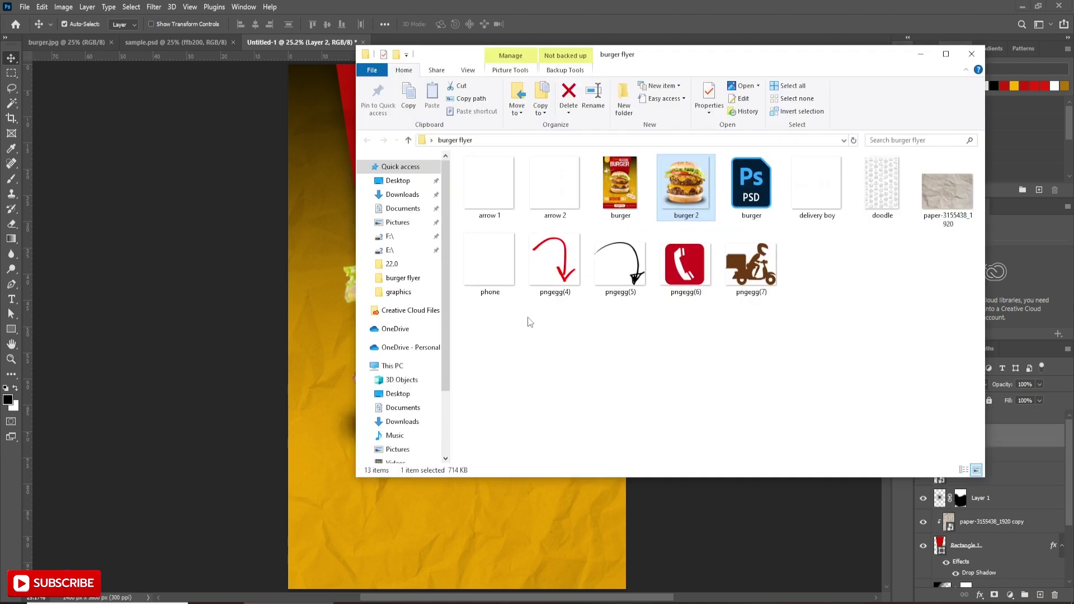
drag(554, 187, 481, 513)
click(555, 23)
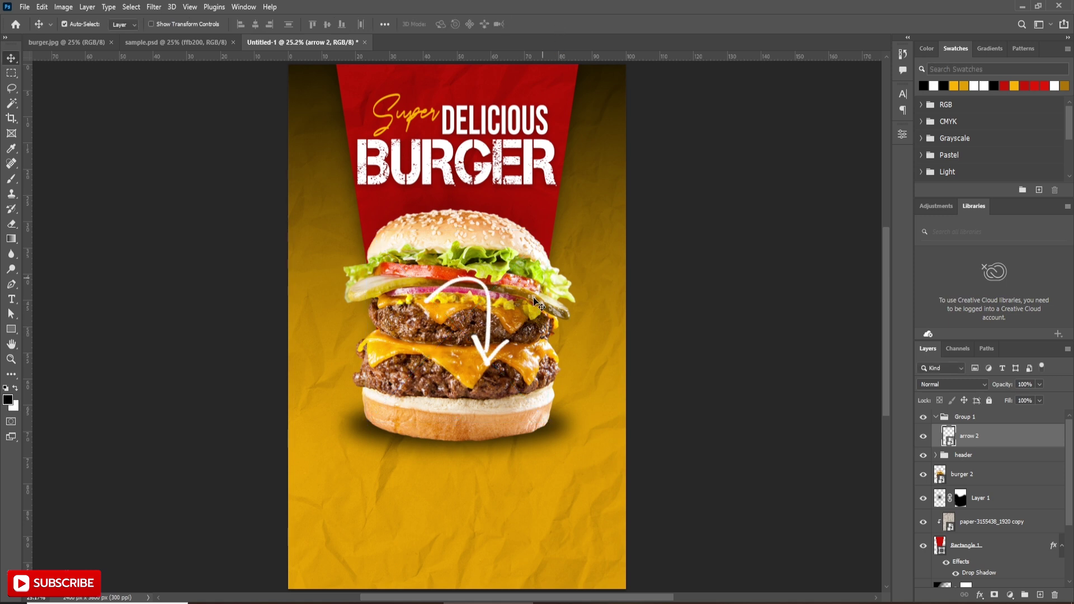
drag(489, 308, 593, 369)
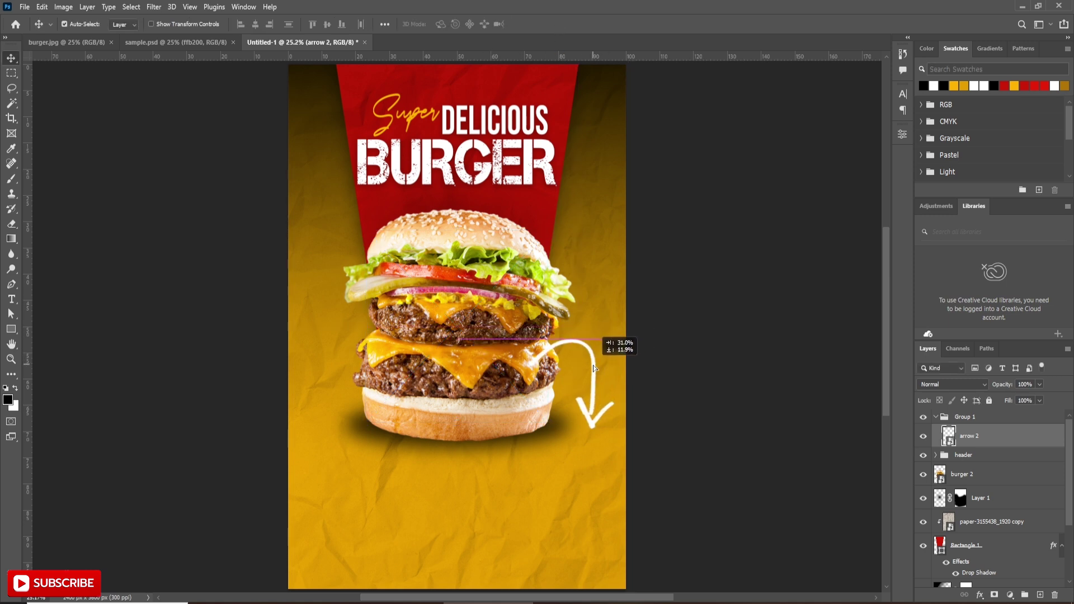
- Scale the arrow to about 60%, rotate it about 19 degrees and position it beside the bottom bun, pointing down
key(ctrl+t)
drag(653, 486, 570, 444)
drag(554, 336, 601, 398)
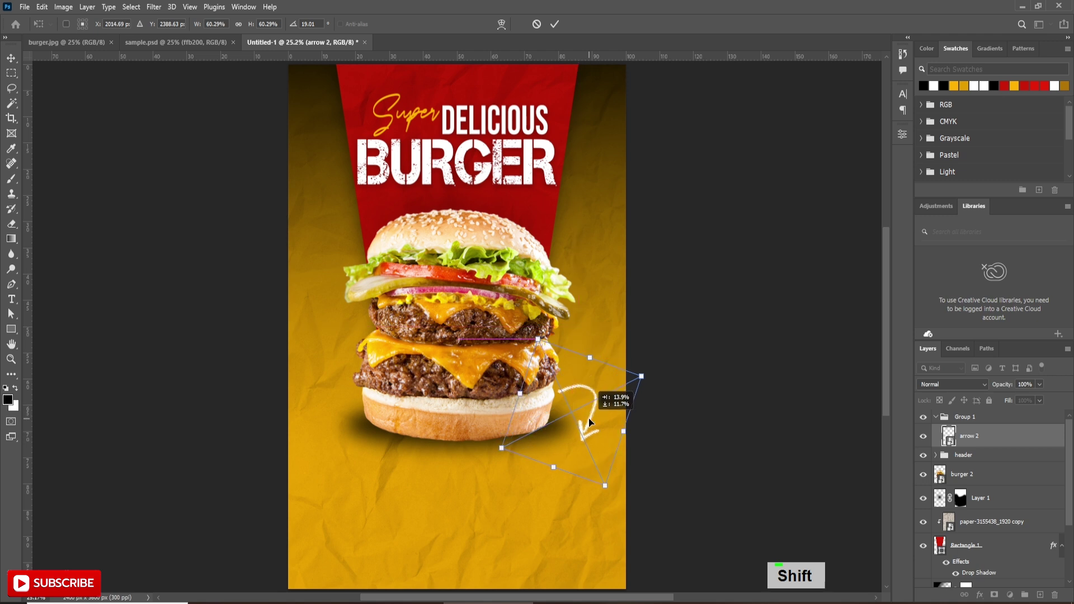
click(554, 24)
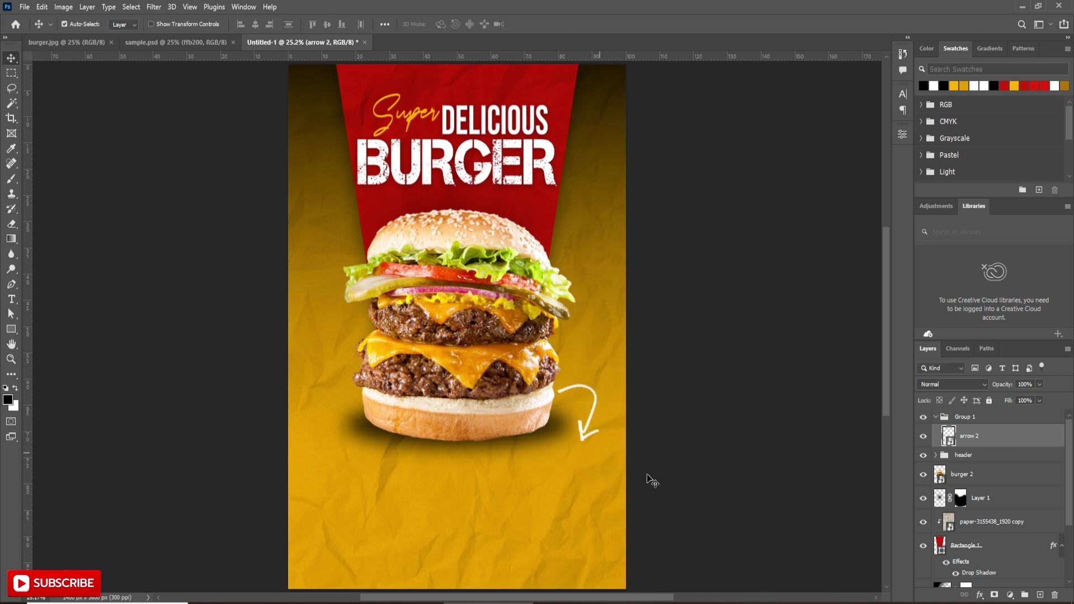
- Add a new layer above arrow 2 and choose the Painter 2 brush from the 20 Painter Brushes set
click(1037, 596)
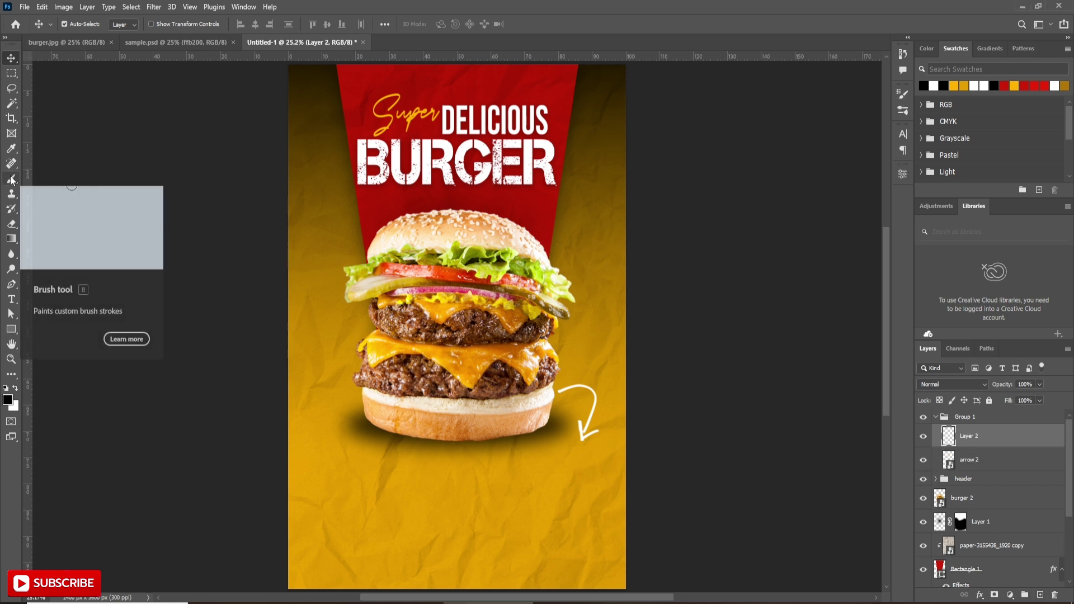
key(F5)
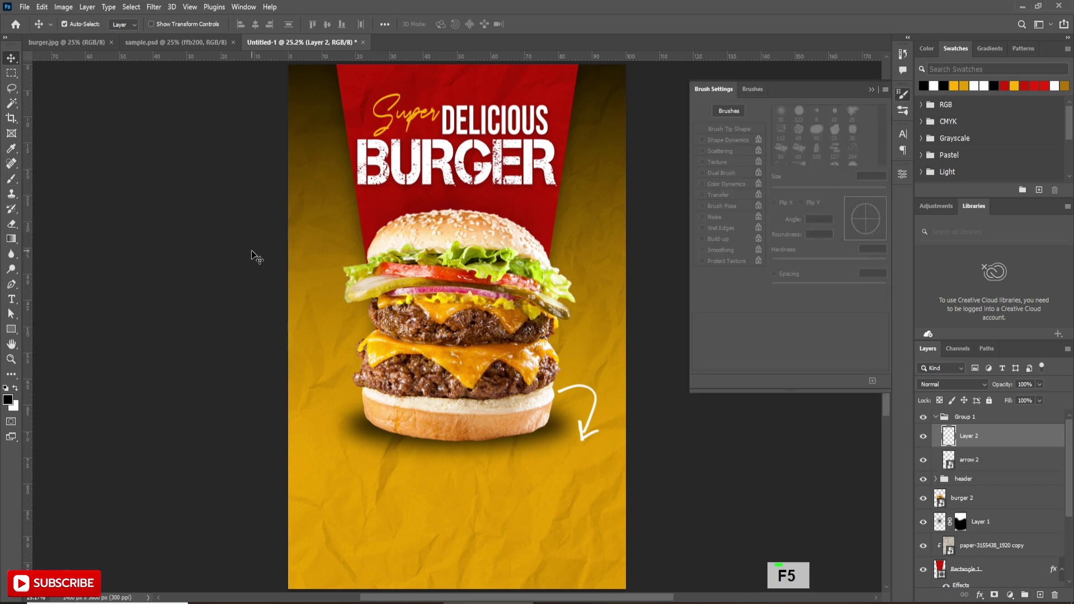
click(753, 90)
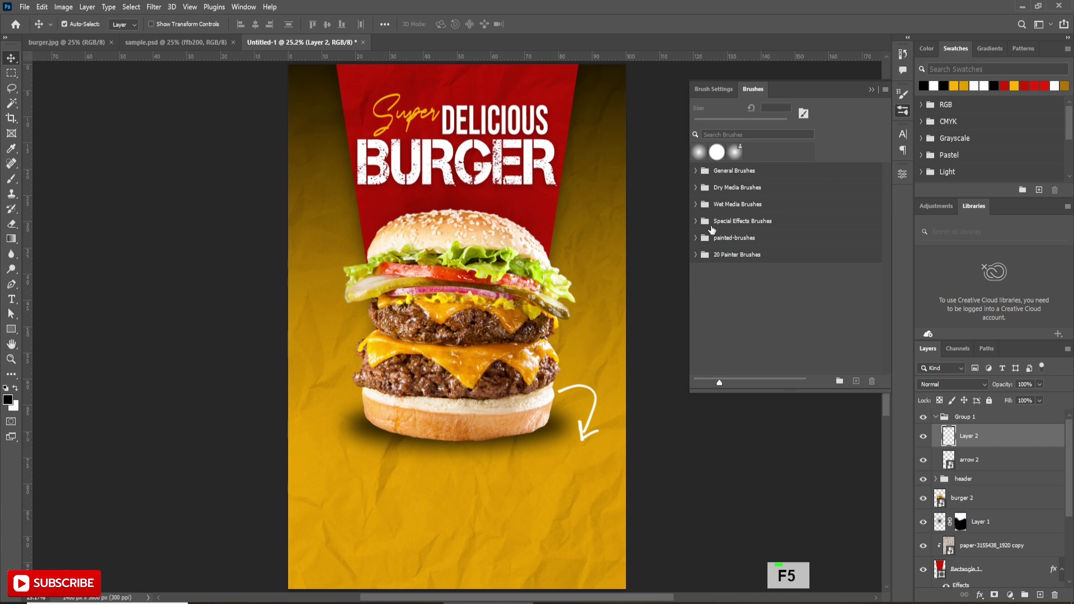
click(696, 255)
click(832, 278)
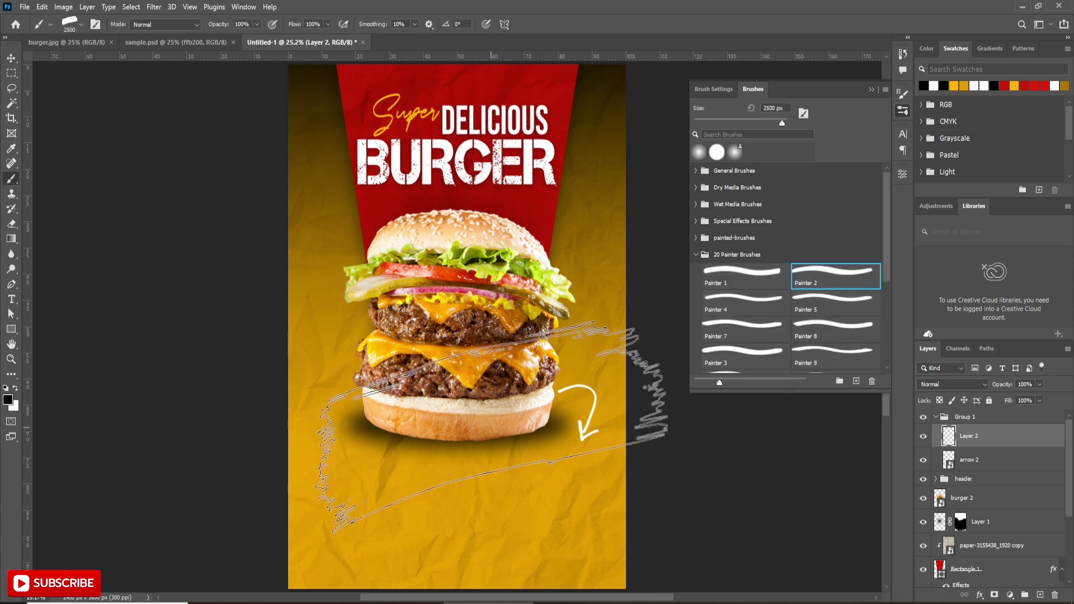
click(871, 89)
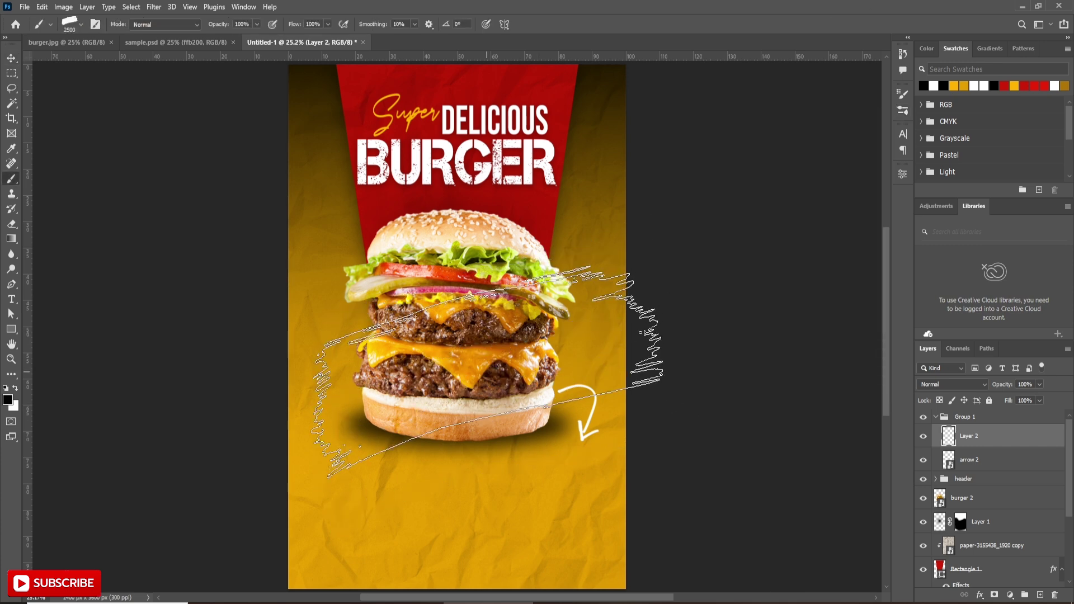
- Reduce the Painter 2 brush size to 800 px
key(bracketleft)
key(bracketleft)
key(bracketleft)
key(bracketleft)
key(bracketleft)
key(bracketleft)
key(bracketleft)
key(bracketleft)
key(bracketleft)
key(bracketleft)
key(bracketleft)
key(bracketleft)
key(bracketleft)
key(bracketleft)
key(bracketleft)
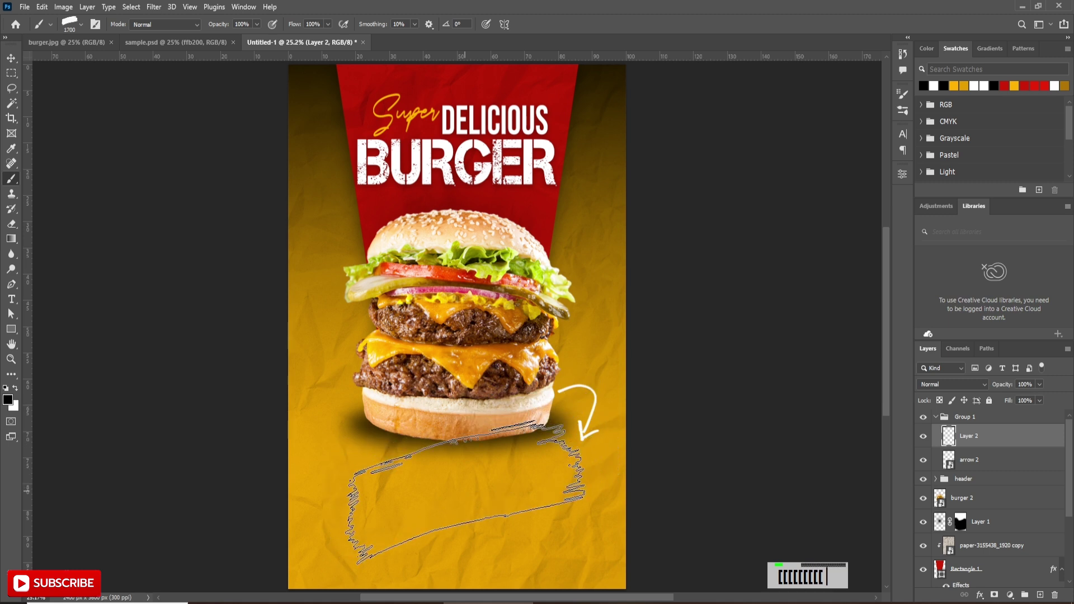
key(bracketleft)
key(bracketleft)
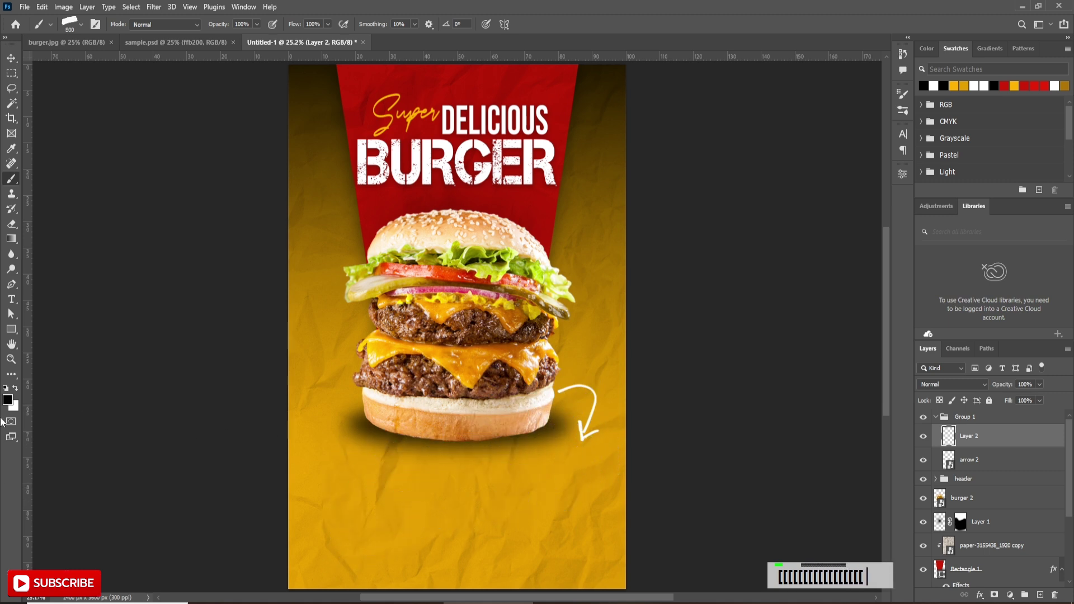
- Stamp a white brush stroke on Layer 2, rotate it about 36 degrees clockwise, scale it down and place it under the arrow's tip
click(16, 389)
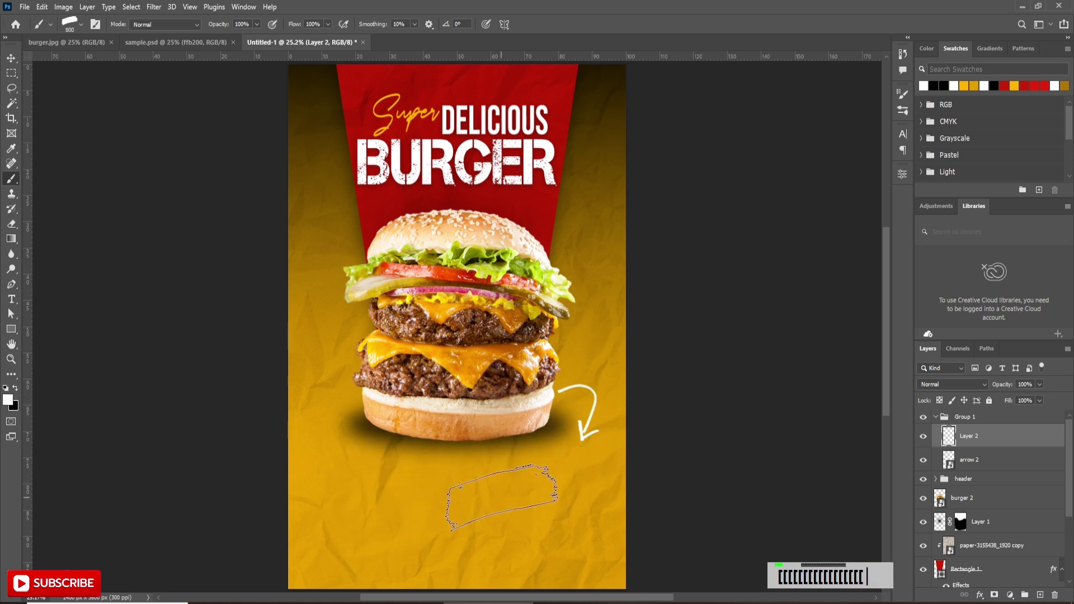
click(502, 497)
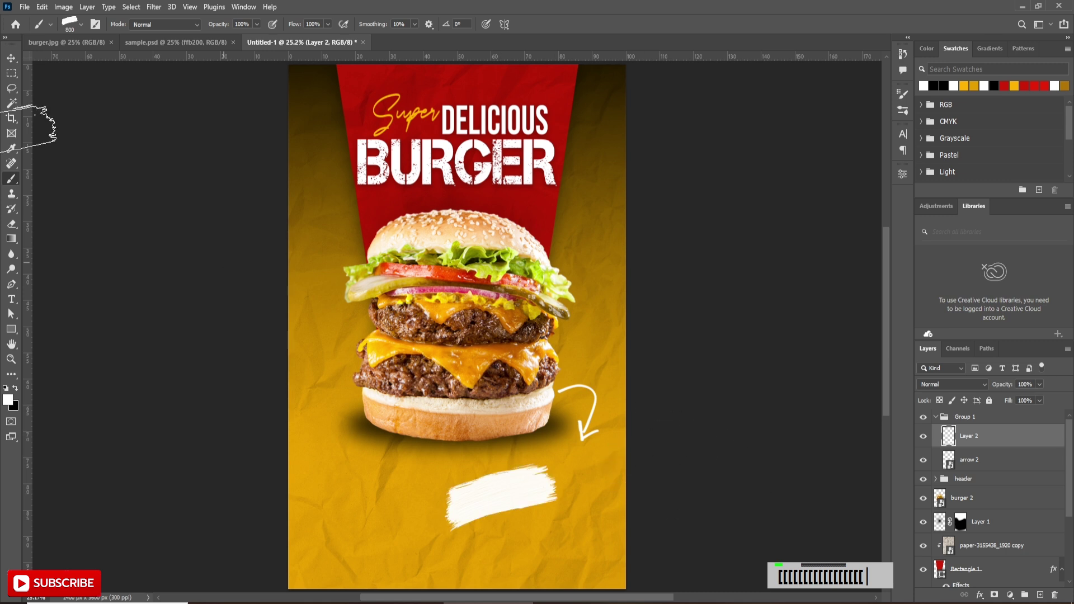
click(11, 58)
key(ctrl+t)
drag(562, 551, 535, 579)
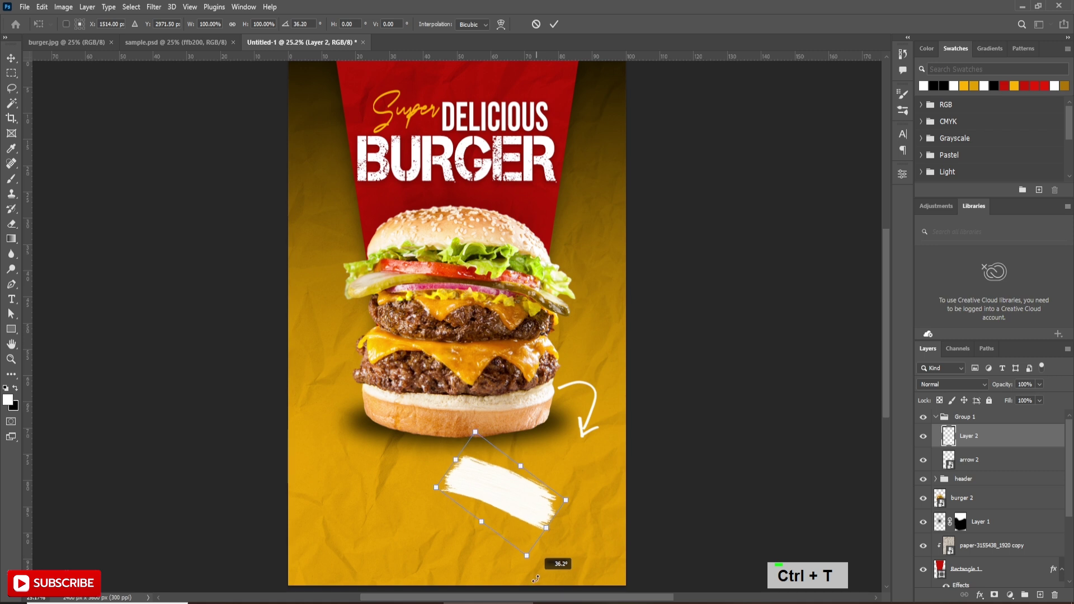
drag(515, 494, 576, 473)
drag(585, 546, 585, 512)
drag(572, 459, 579, 464)
key(Return)
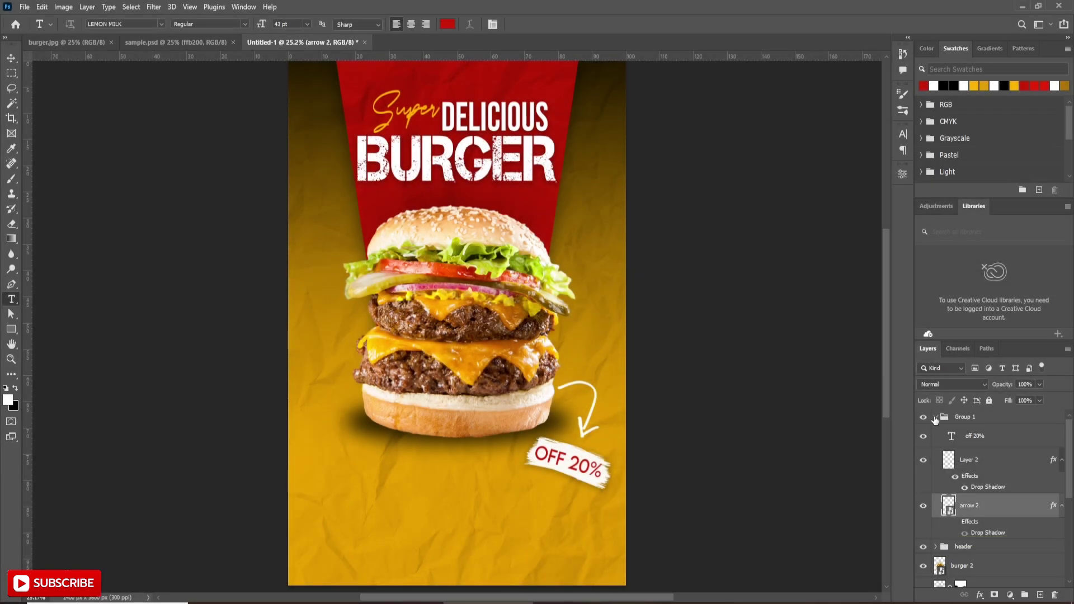
- Collapse Group 1 and rename it as discount
click(964, 417)
click(934, 417)
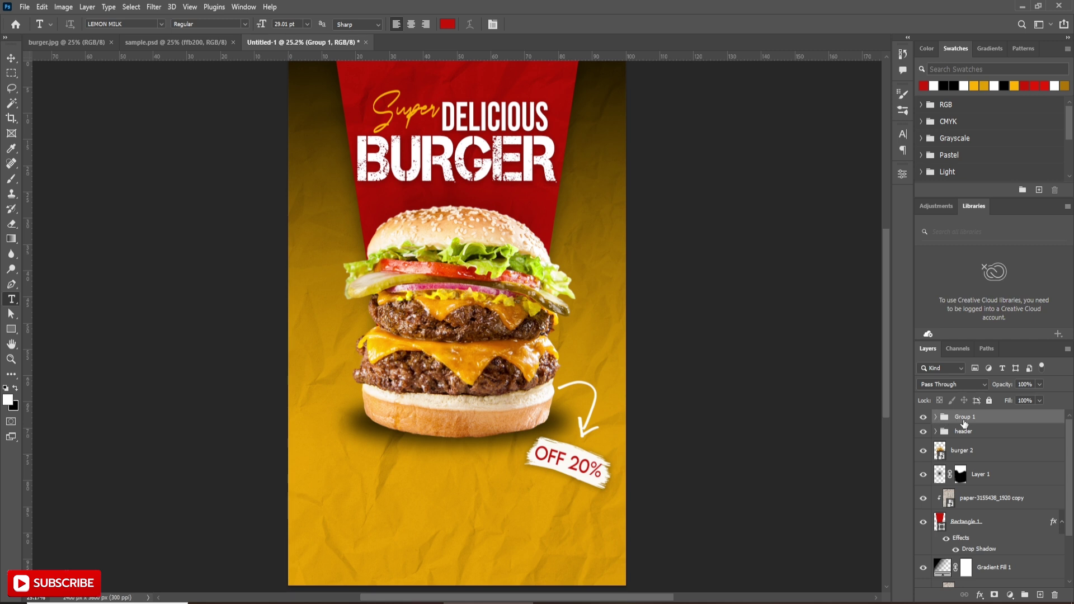
double_click(964, 417)
text(discount)
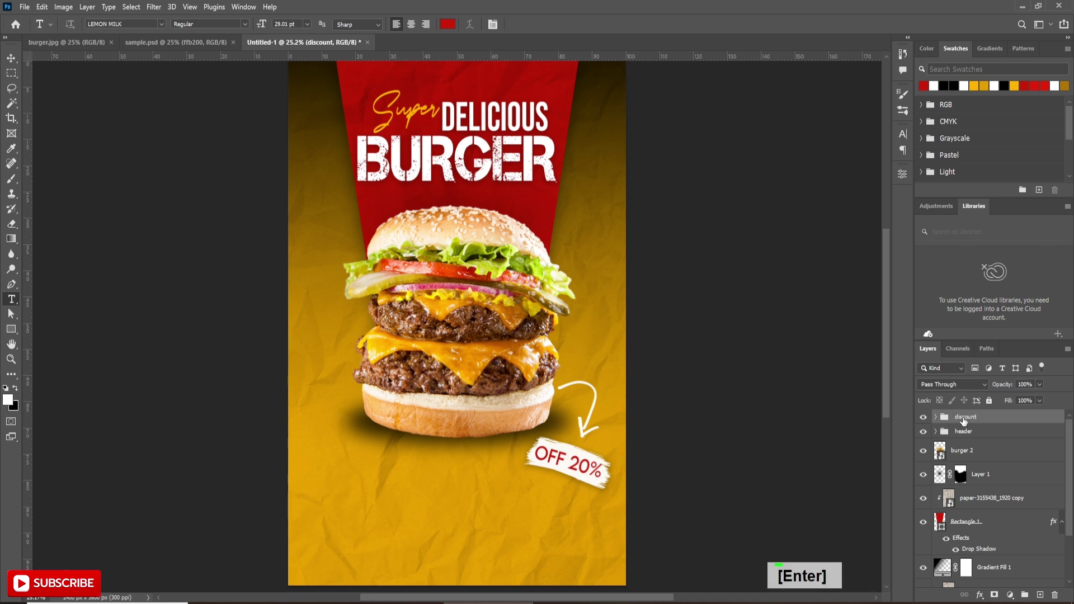
- Create a new group above discount and place the arrow 1 image in it, scaled down beside the burger's left side, pointing up
click(1025, 597)
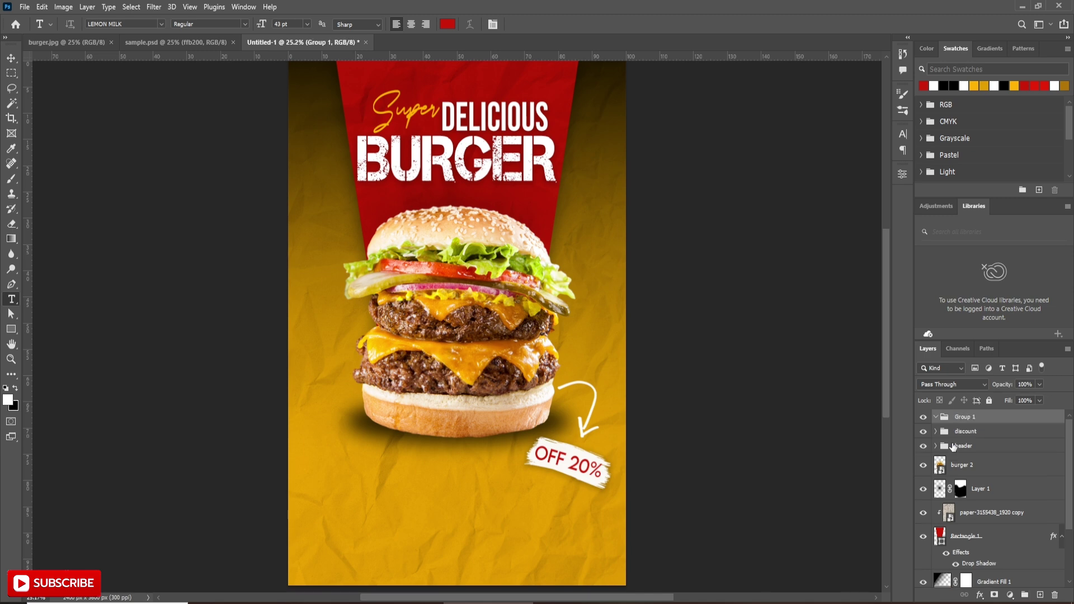
click(1039, 595)
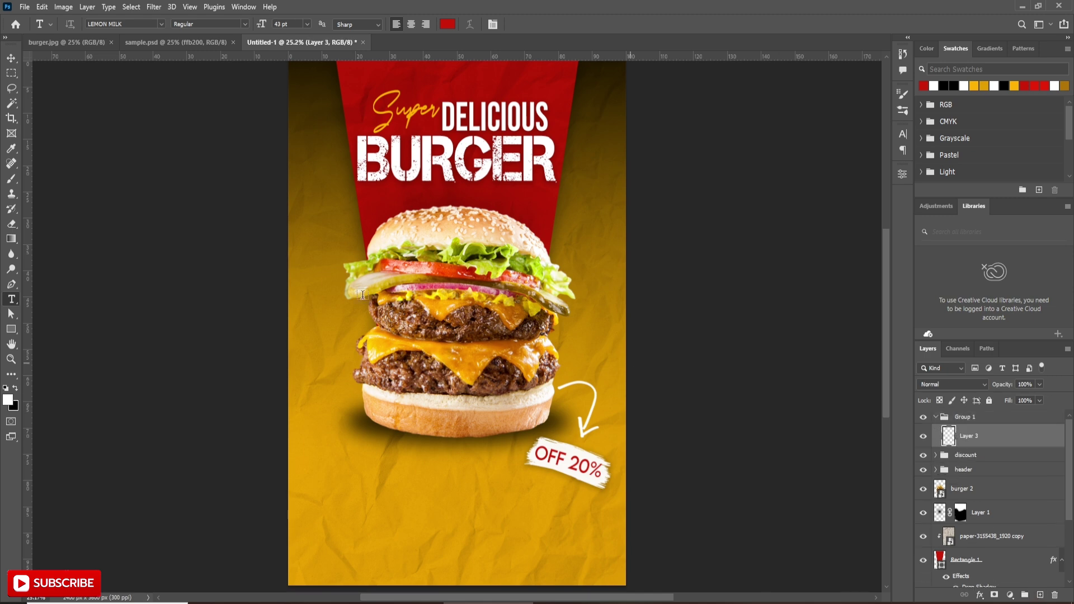
click(274, 603)
drag(489, 184, 359, 46)
drag(400, 201, 469, 349)
drag(487, 415, 321, 306)
click(555, 24)
- Add white script text "Free delivery" and place it above the left arrow, rotated about 34 degrees counterclockwise
key(t)
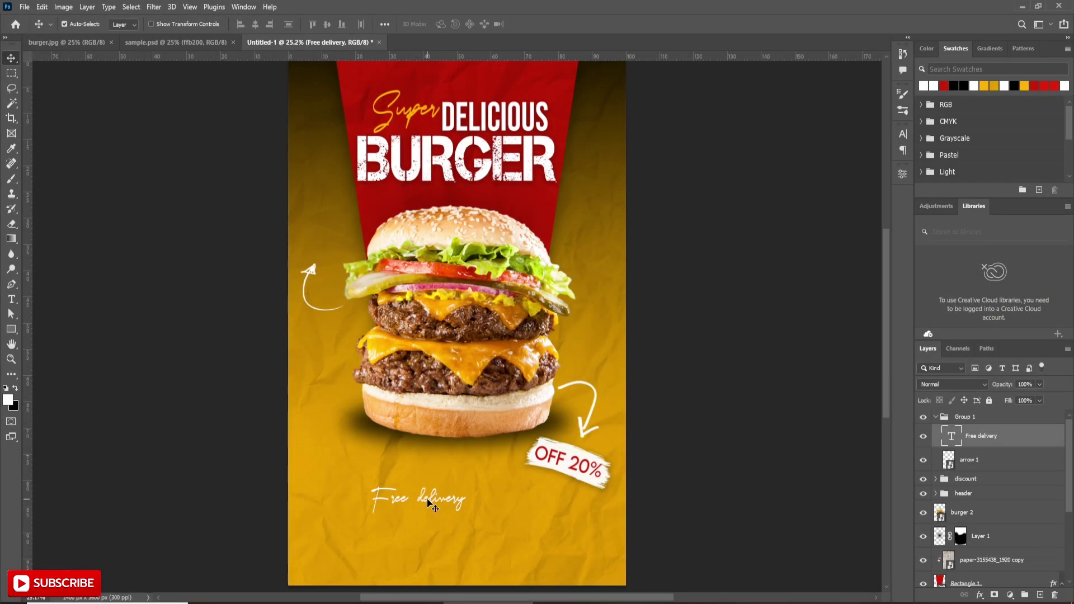
drag(427, 500, 362, 231)
key(ctrl+t)
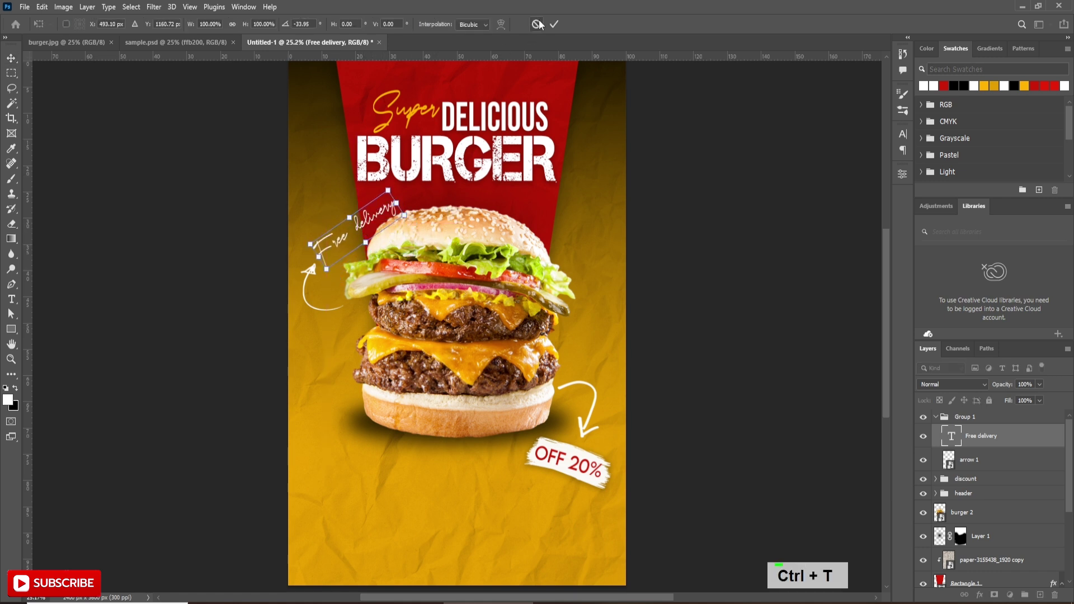
click(554, 24)
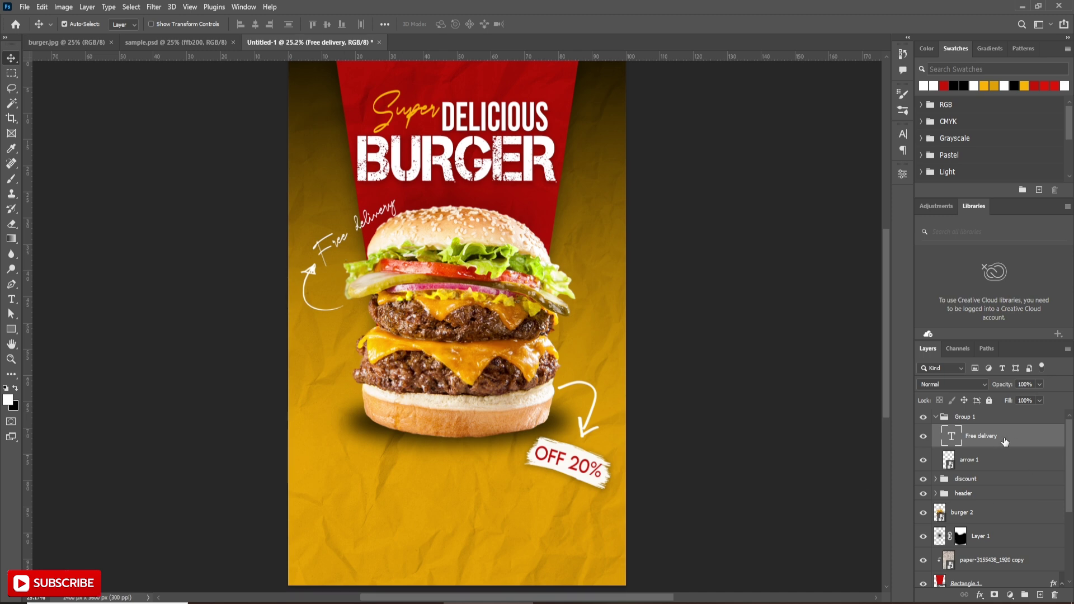
- Convert the Free delivery text to a smart object and warp it with an Arc of 20% bend
key(ctrl)
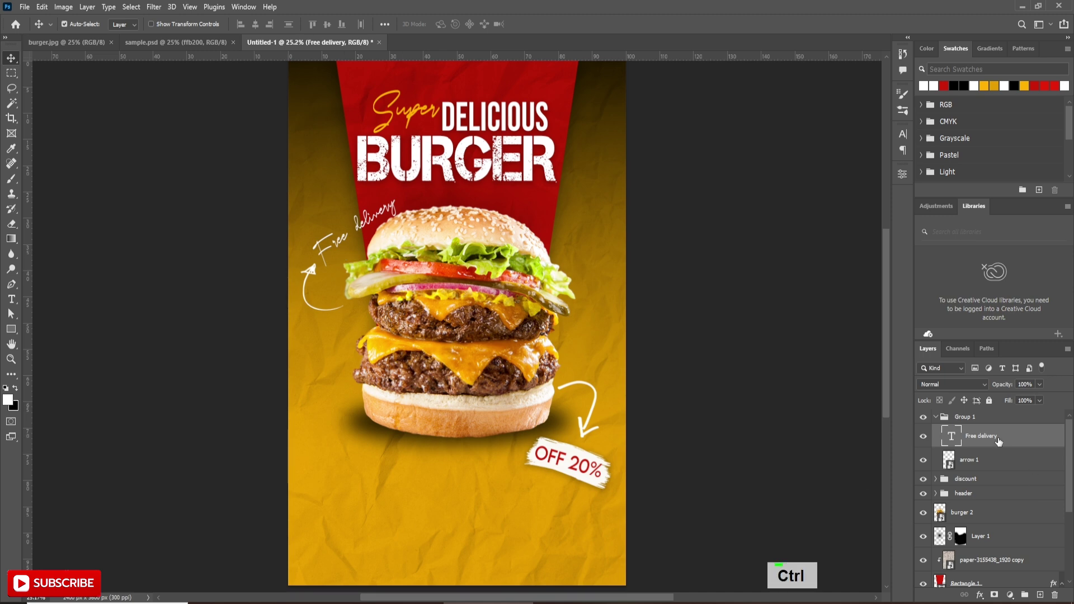
right_click(999, 441)
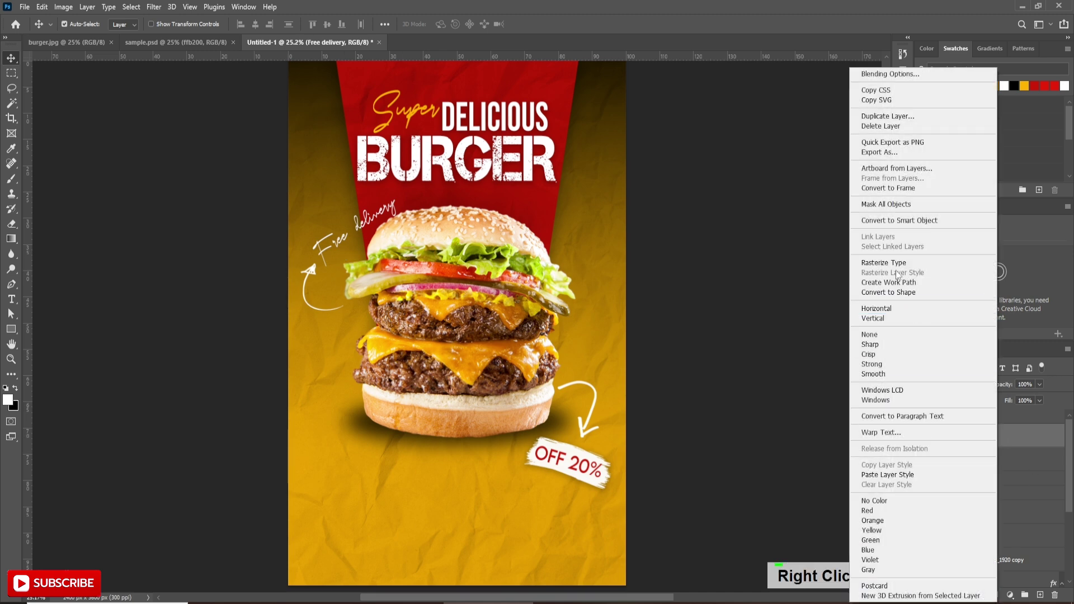
click(899, 220)
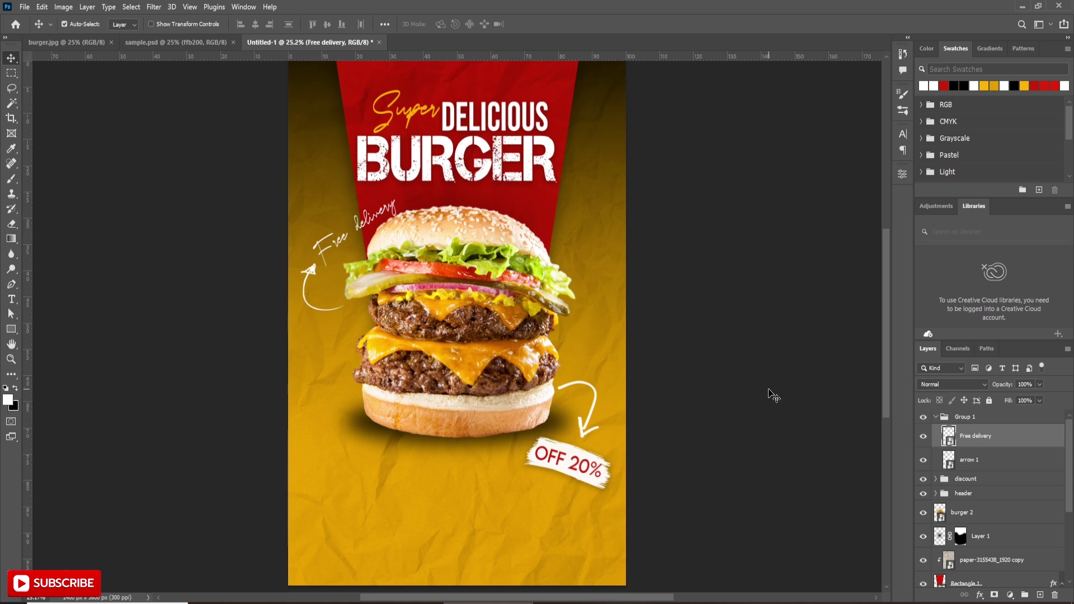
key(ctrl+t)
click(501, 24)
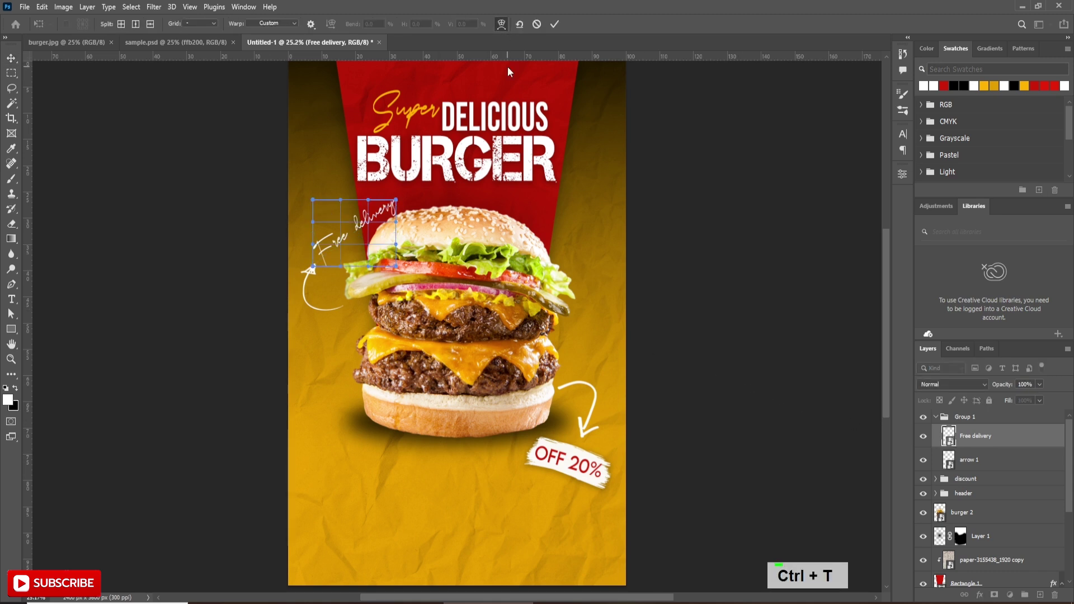
click(250, 28)
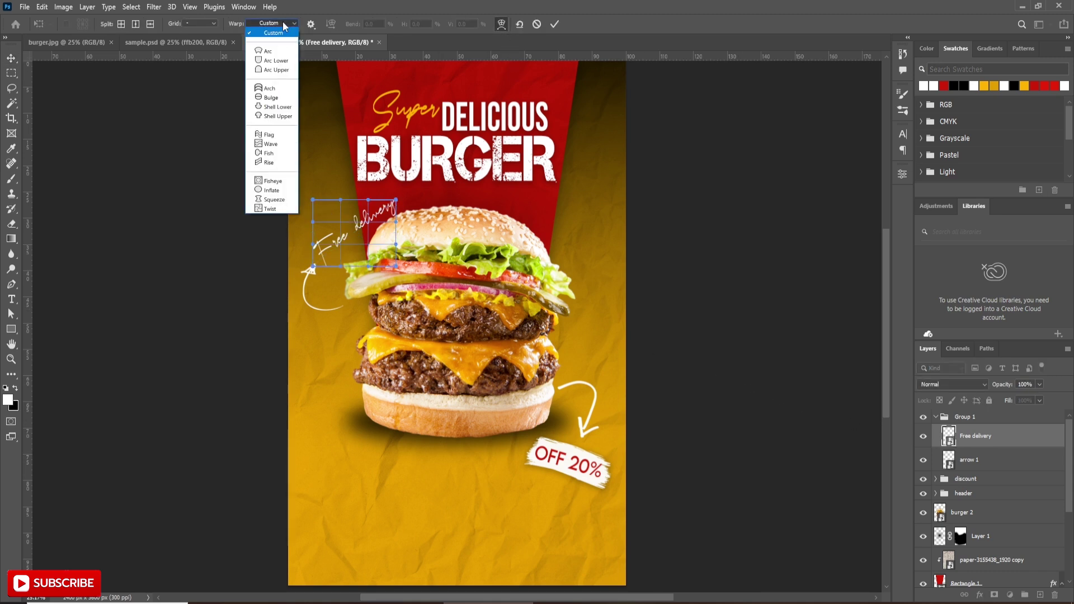
click(263, 51)
drag(353, 183, 354, 195)
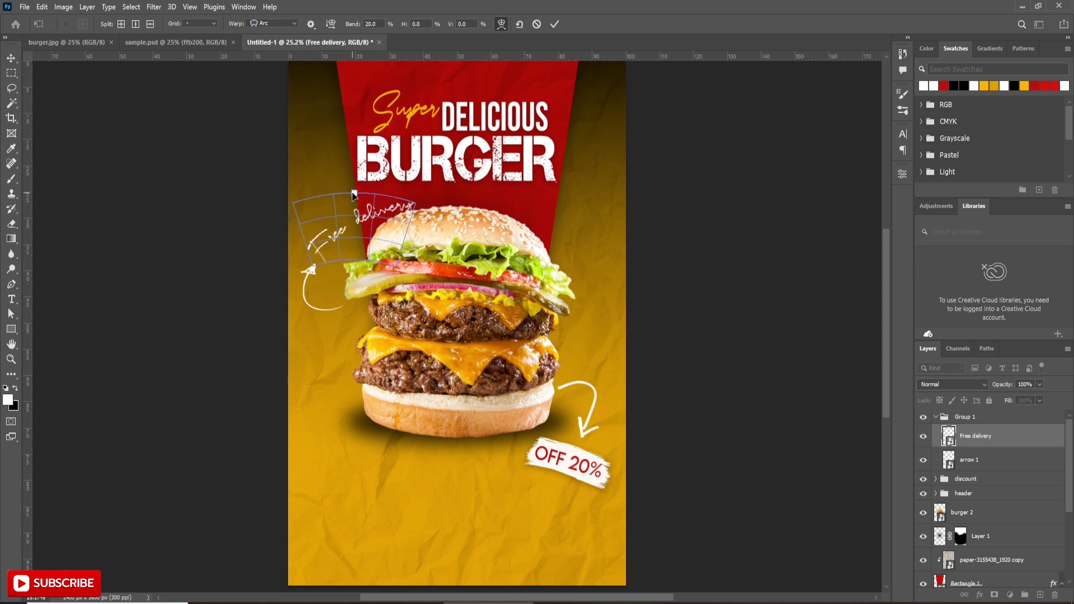
click(554, 24)
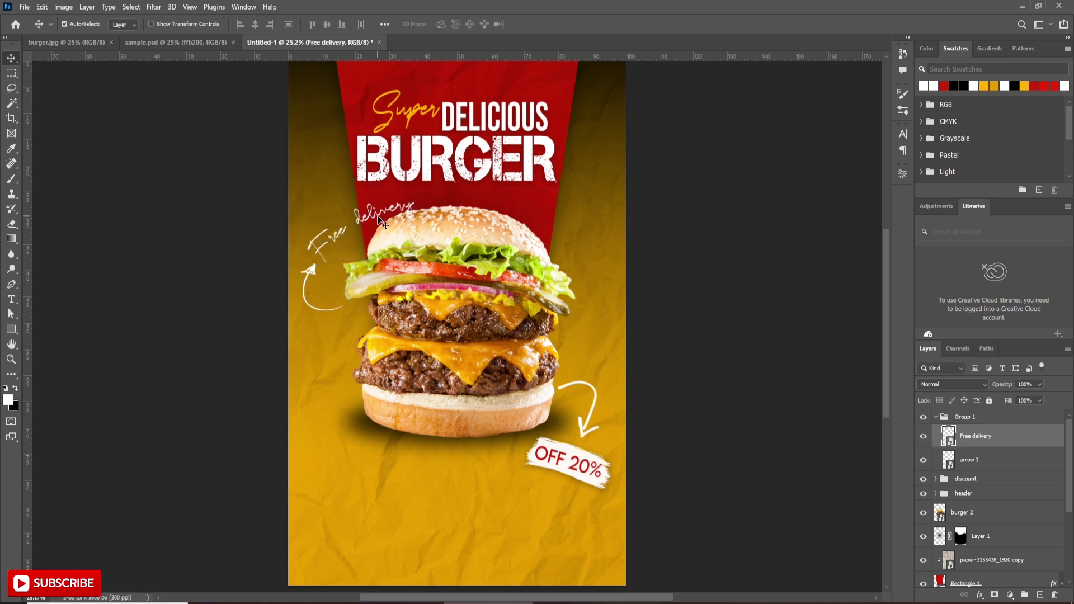
- Scale down the curved Free delivery text and position it just above the tip of the left arrow
key(ctrl+t)
drag(425, 287, 348, 242)
key(shift)
click(554, 24)
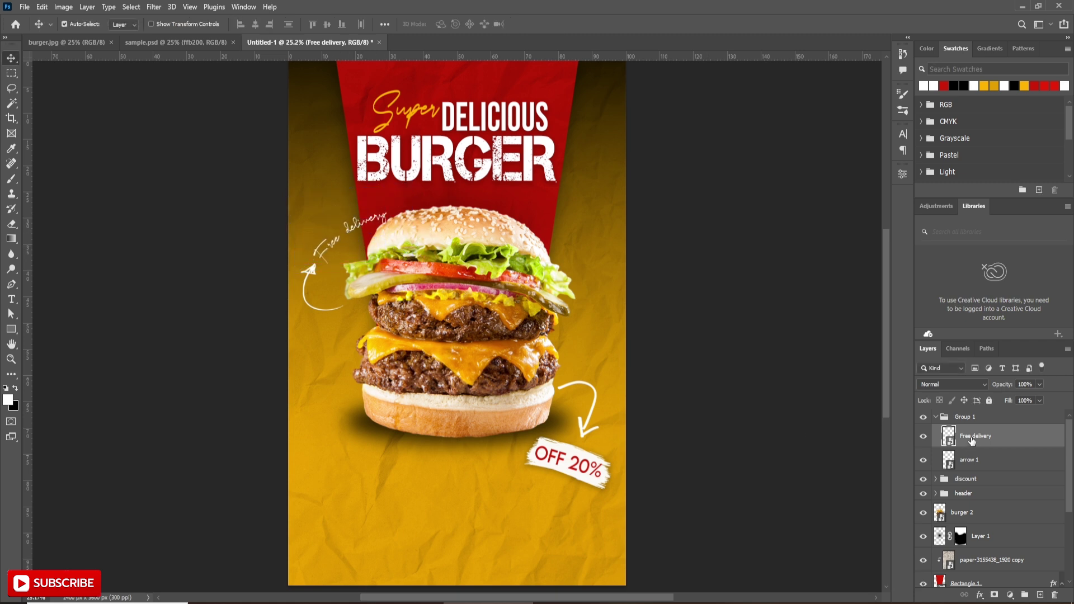
- Place the delivery boy image, scale it down, rotate it about 34 degrees counterclockwise and position it above the Free delivery text
key(alt+Tab)
click(751, 264)
click(816, 188)
drag(817, 187, 579, 541)
drag(547, 419, 325, 224)
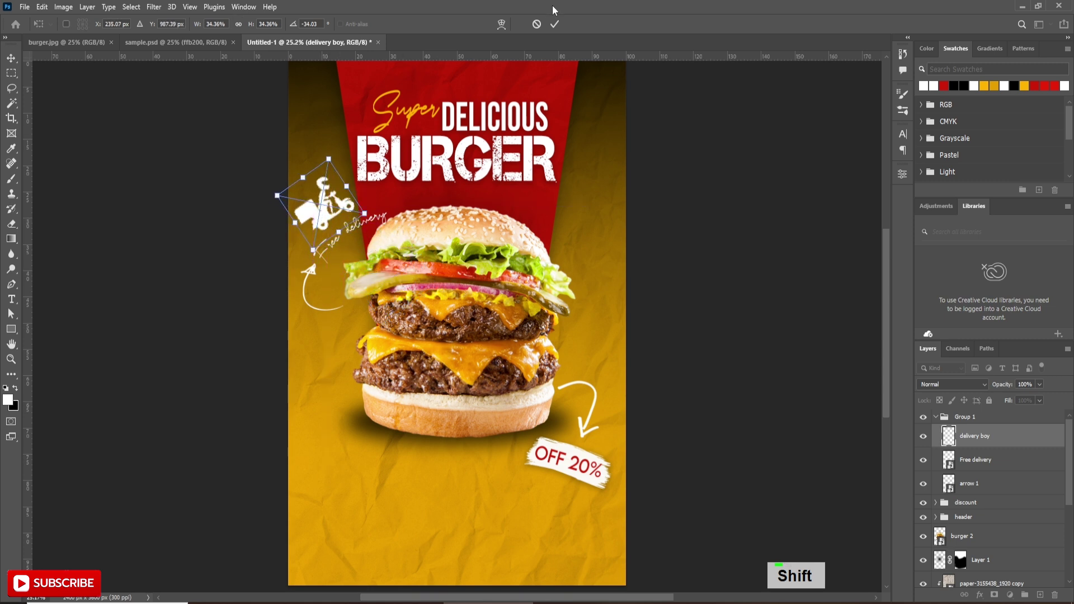
drag(277, 195, 324, 219)
key(Return)
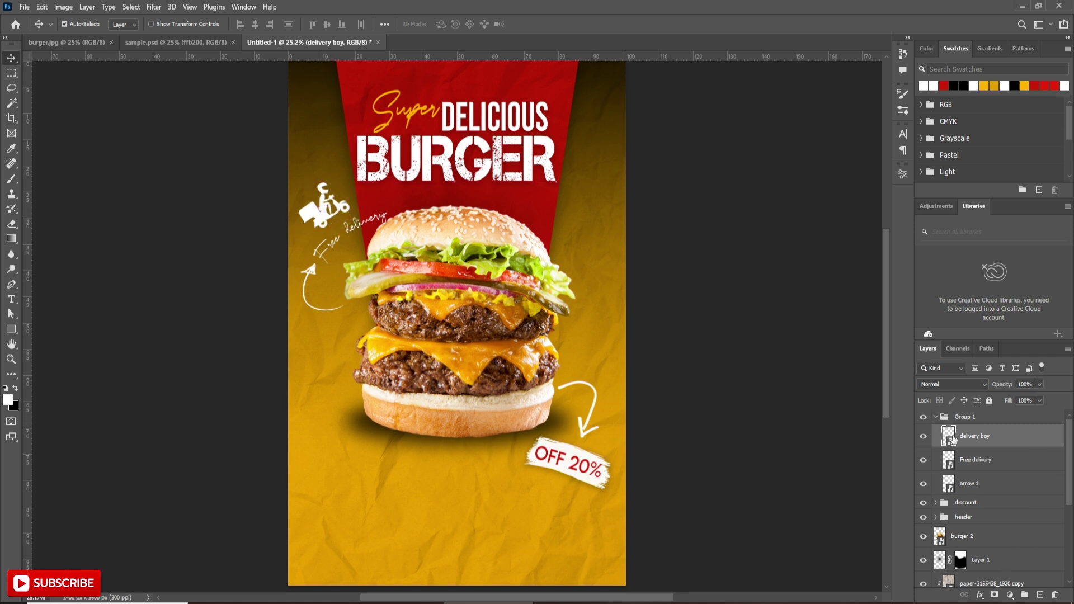
- Place the doodle image above the paper-3155438_1920 background layer and scale it from the centre to about 108%
click(935, 416)
scroll(1072, 486, down, 3)
scroll(1072, 486, down, 2)
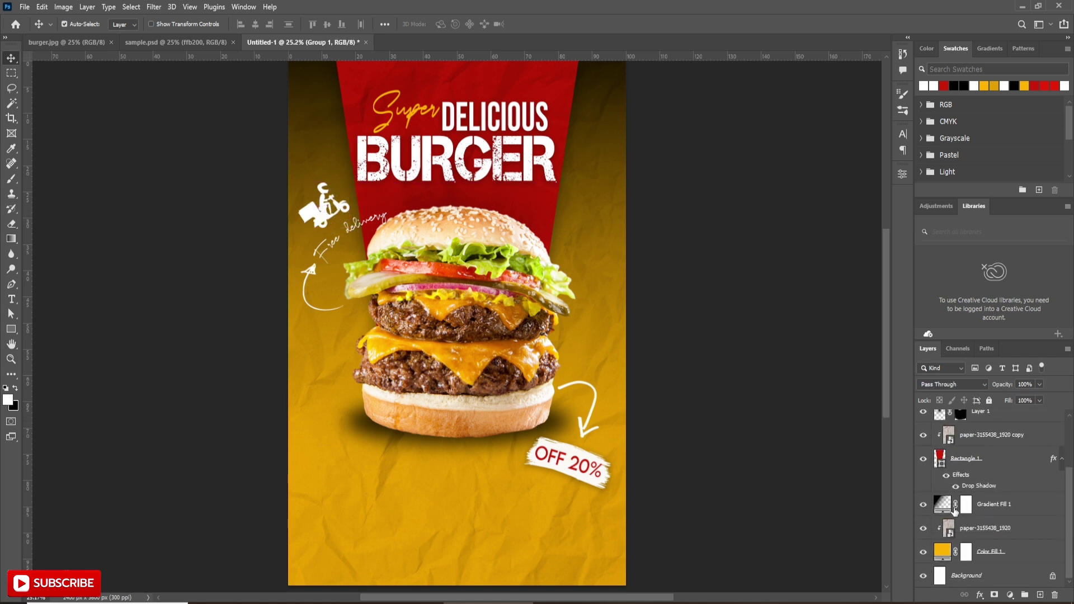
click(1008, 536)
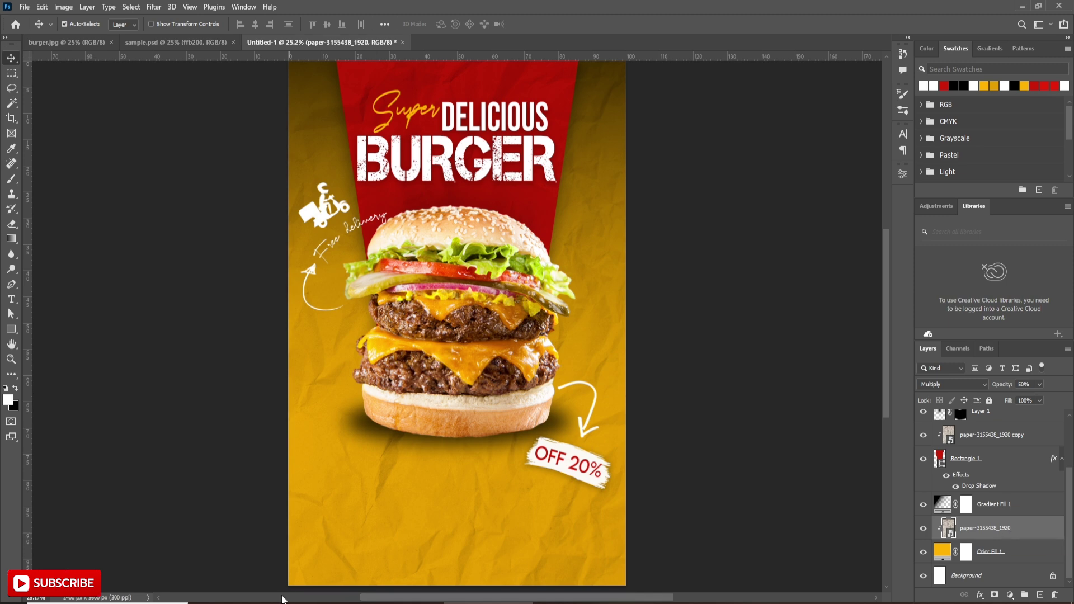
key(alt+Tab)
mouse_move(882, 184)
mouse_down()
mouse_move(526, 508)
mouse_move(482, 525)
mouse_up()
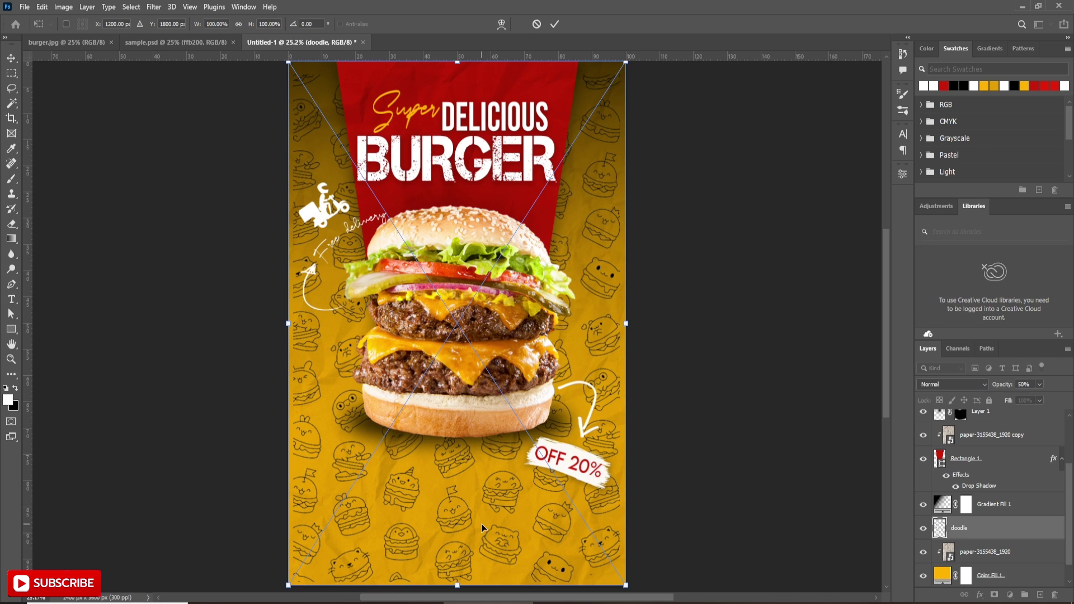
alt+scroll(578, 538, down, 2)
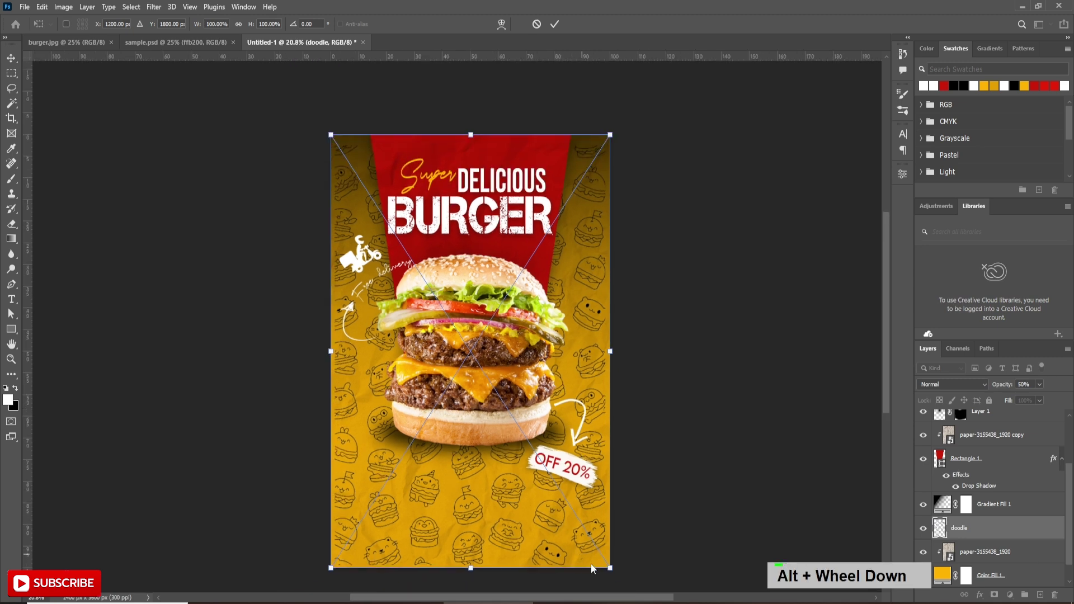
drag(612, 569, 622, 587)
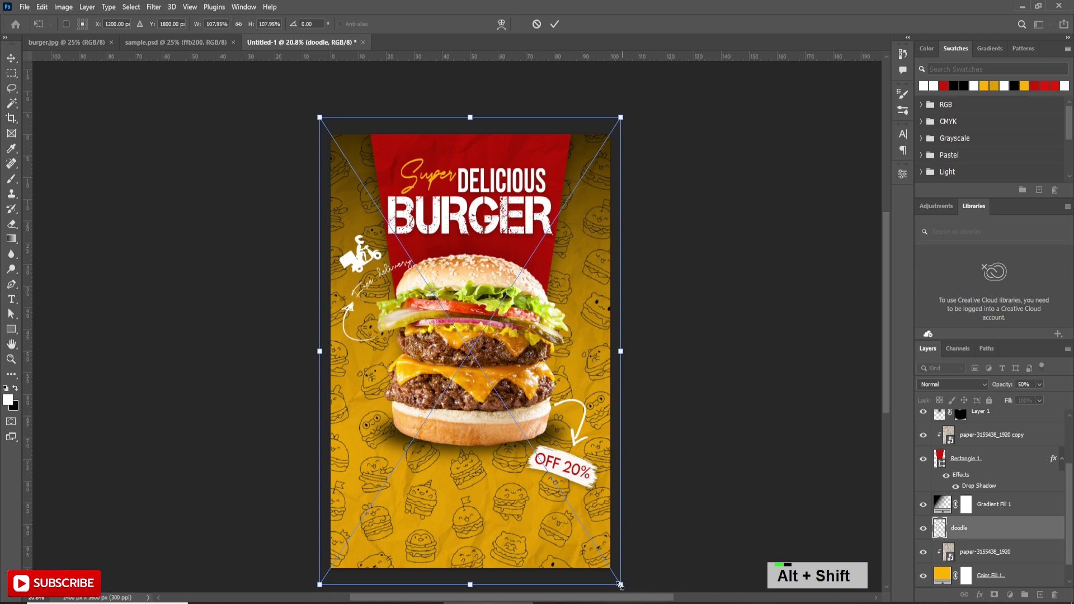
click(554, 24)
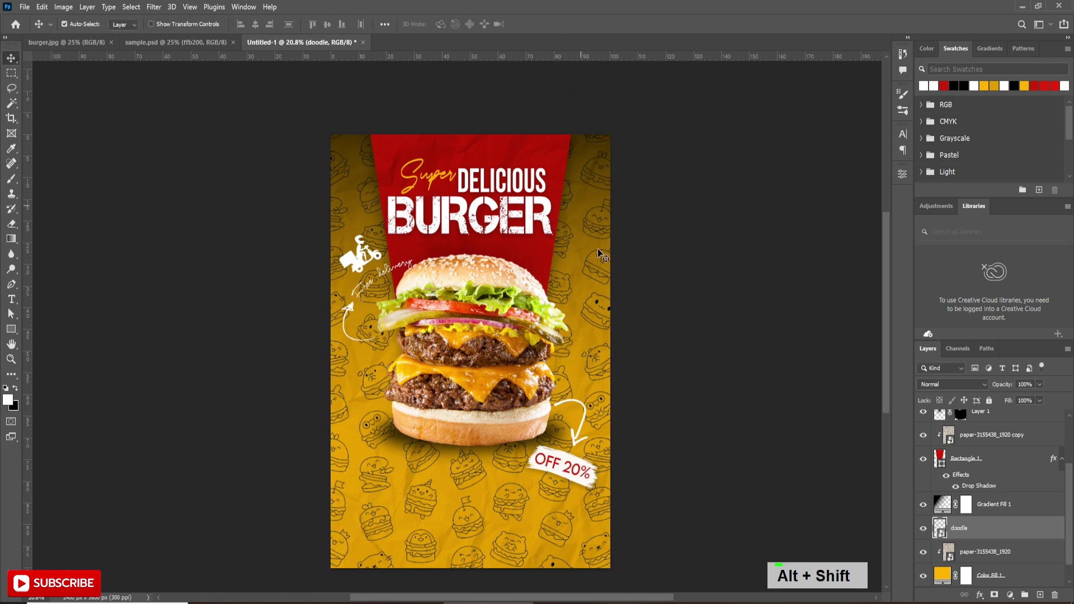
- Set the doodle layer to Multiply at 50% opacity and clip it to the layers below
key(ctrl+0)
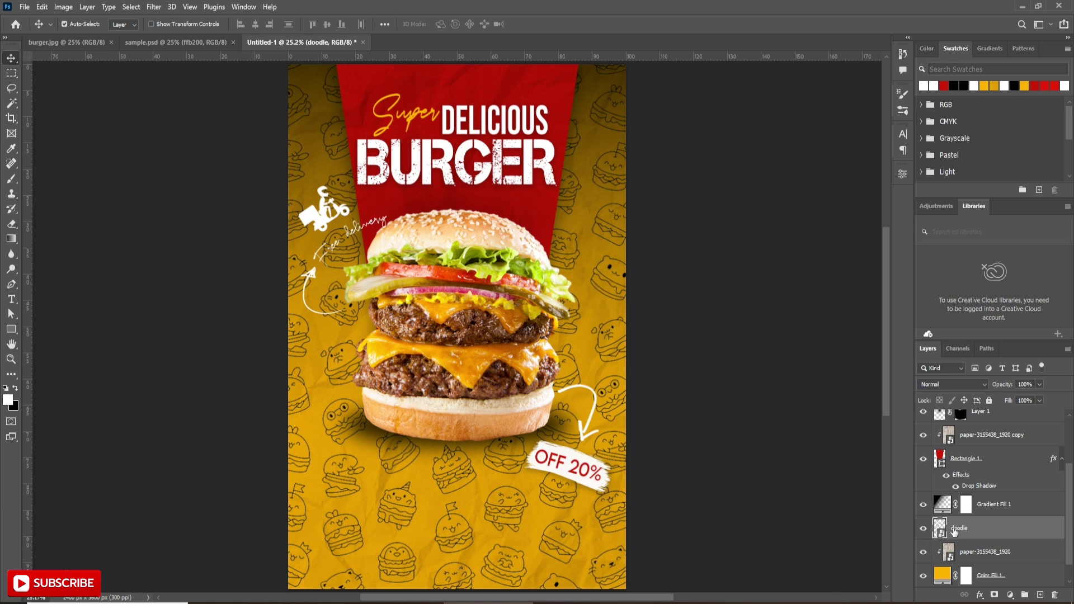
click(984, 385)
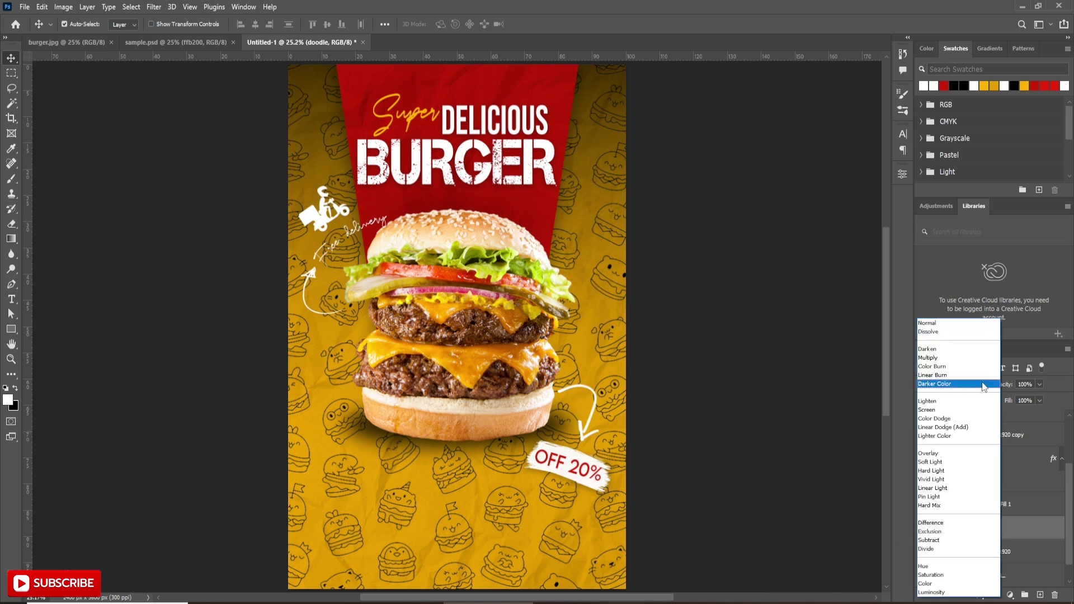
click(931, 360)
drag(1009, 388, 981, 394)
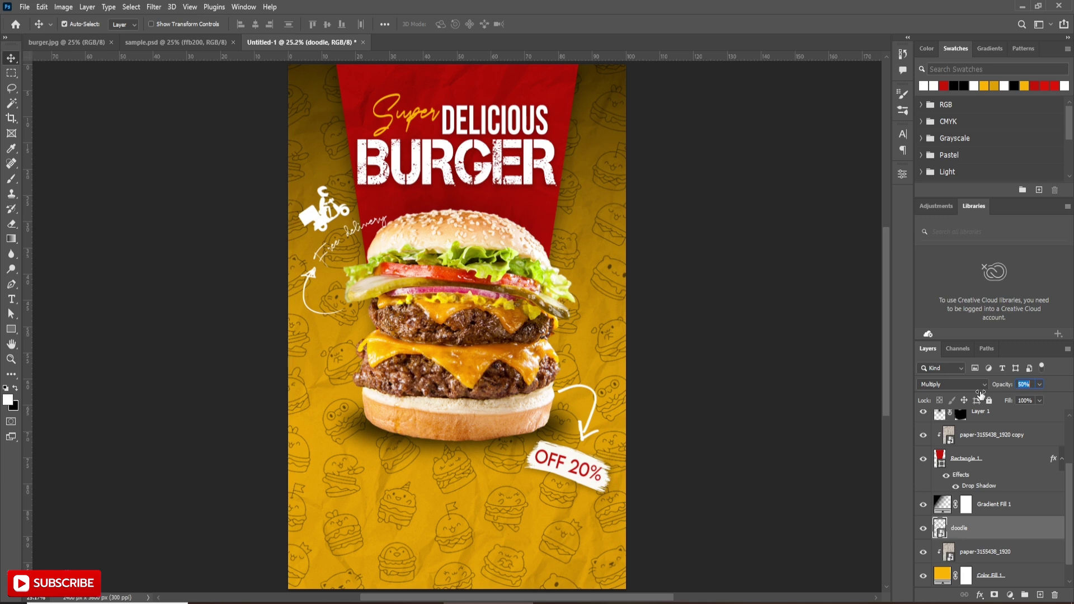
alt+click(995, 541)
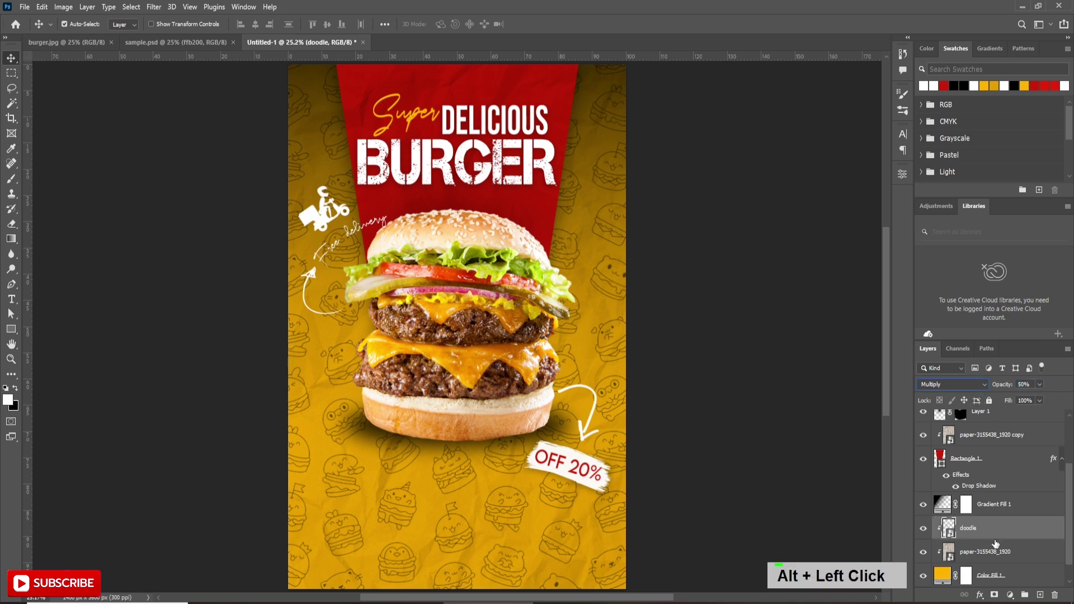
- In the doodle layer's blending options, split the black Blend If slider of This Layer to 1 / 30
right_click(996, 533)
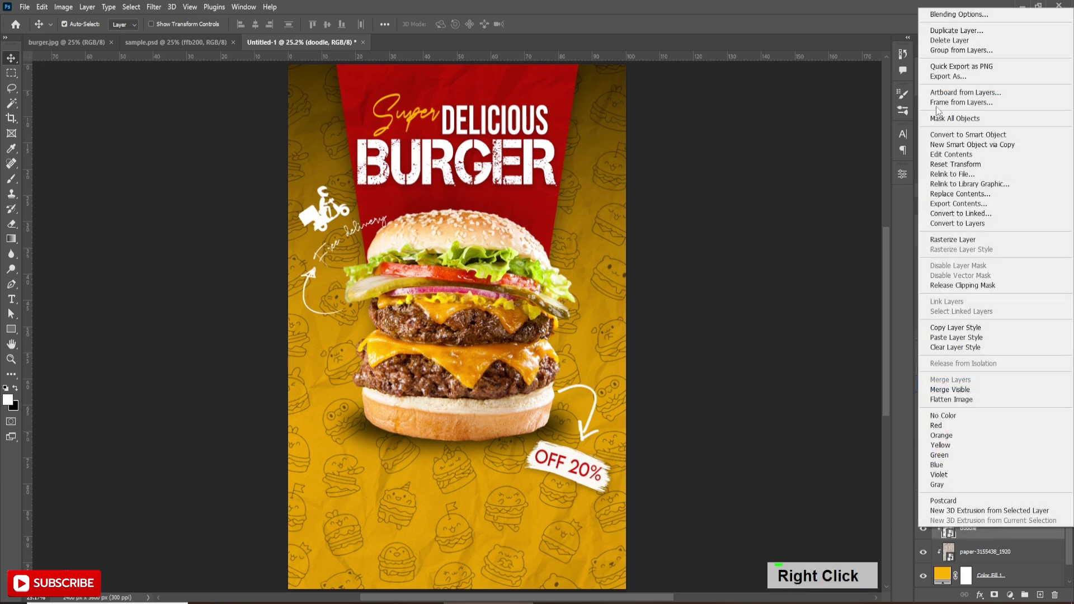
click(945, 15)
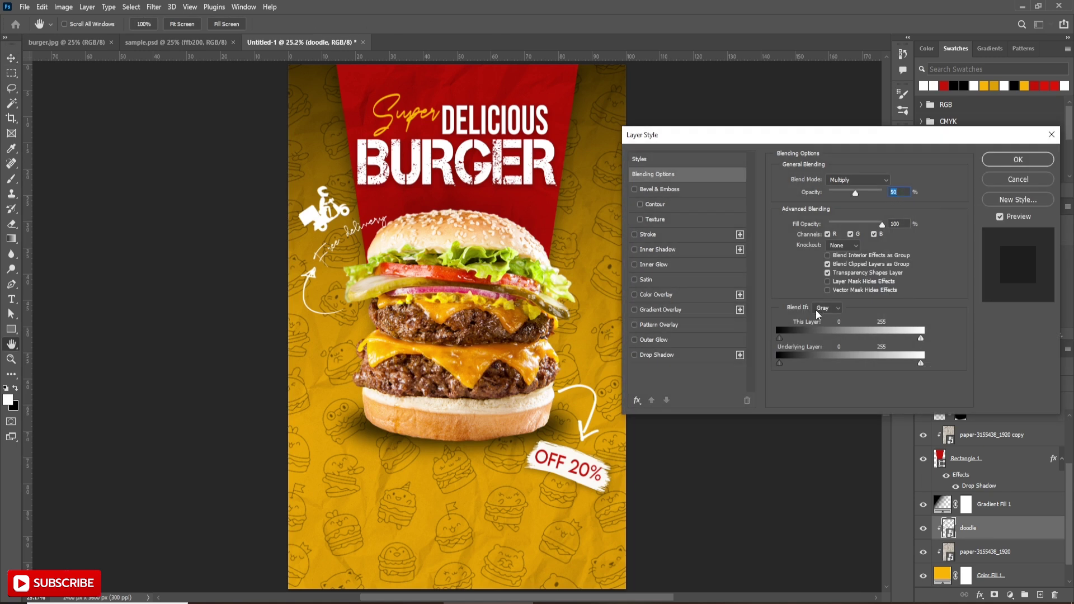
ctrl+click(780, 337)
drag(781, 341, 805, 344)
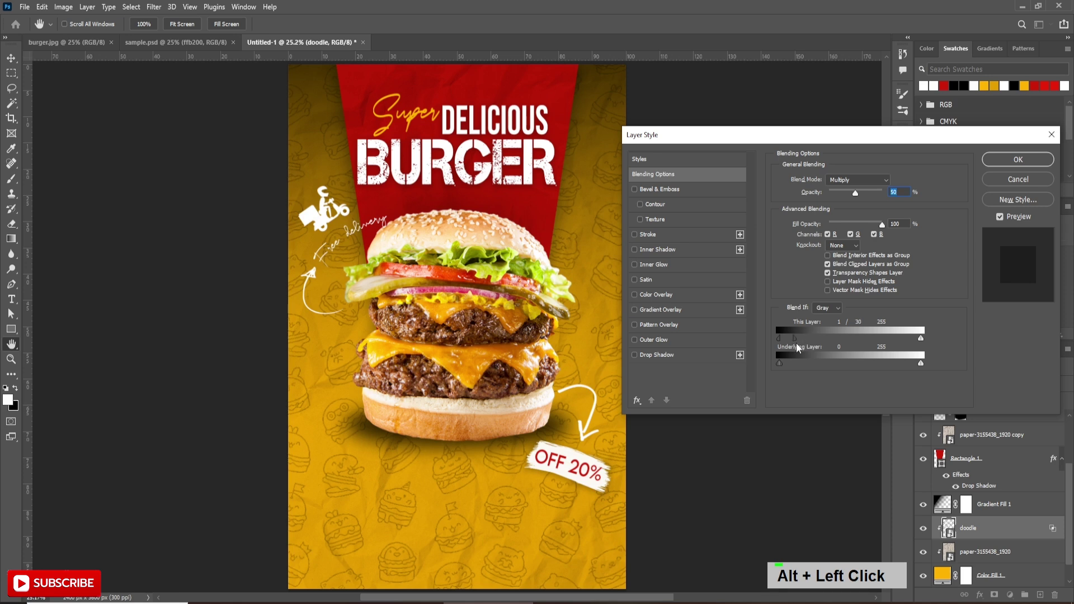
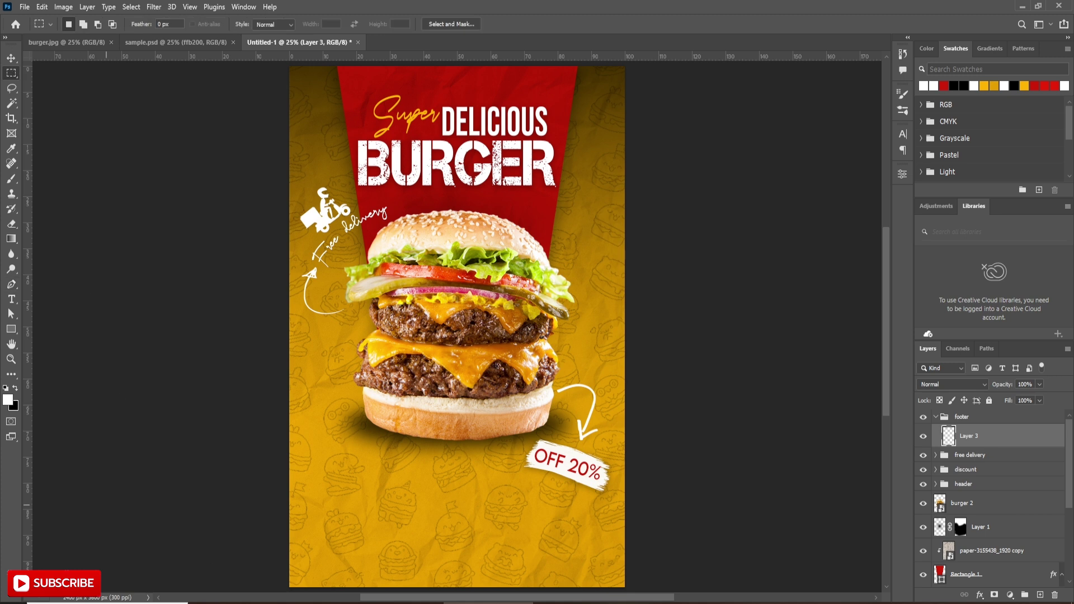
- Fill a full-width strip along the flyer's bottom edge with colour cf1c07 on the footer's Layer 3, and clear the selection
drag(285, 537, 340, 590)
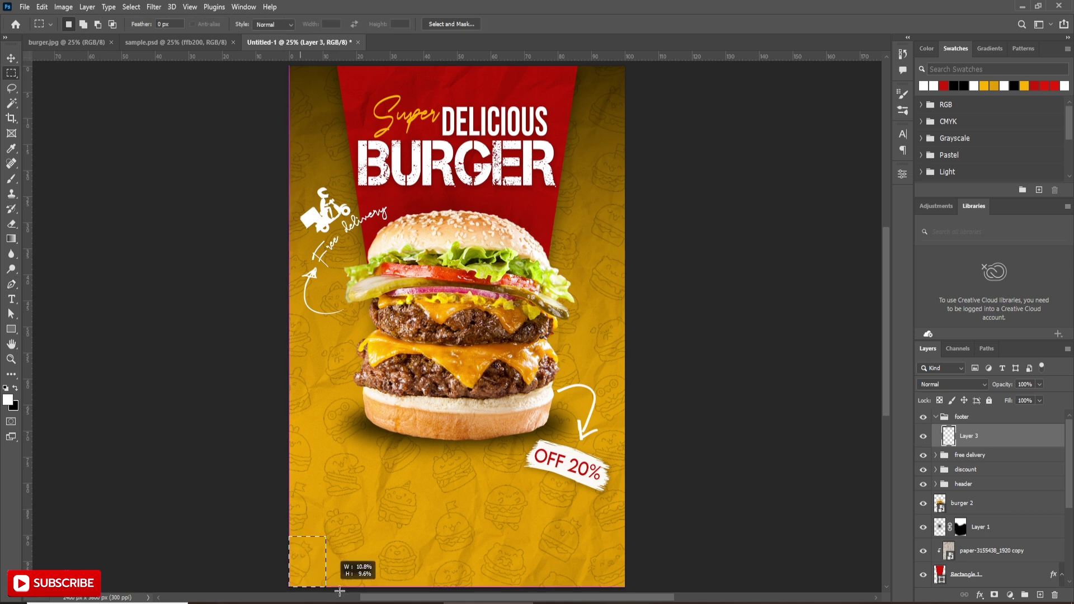
drag(601, 592, 631, 592)
click(8, 400)
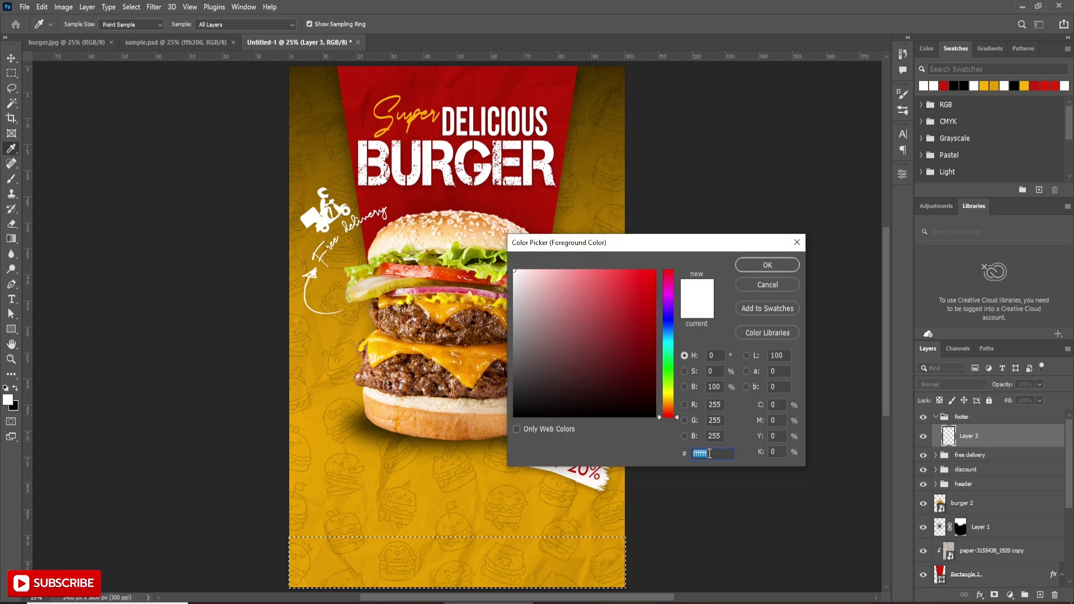
text(cf1c07)
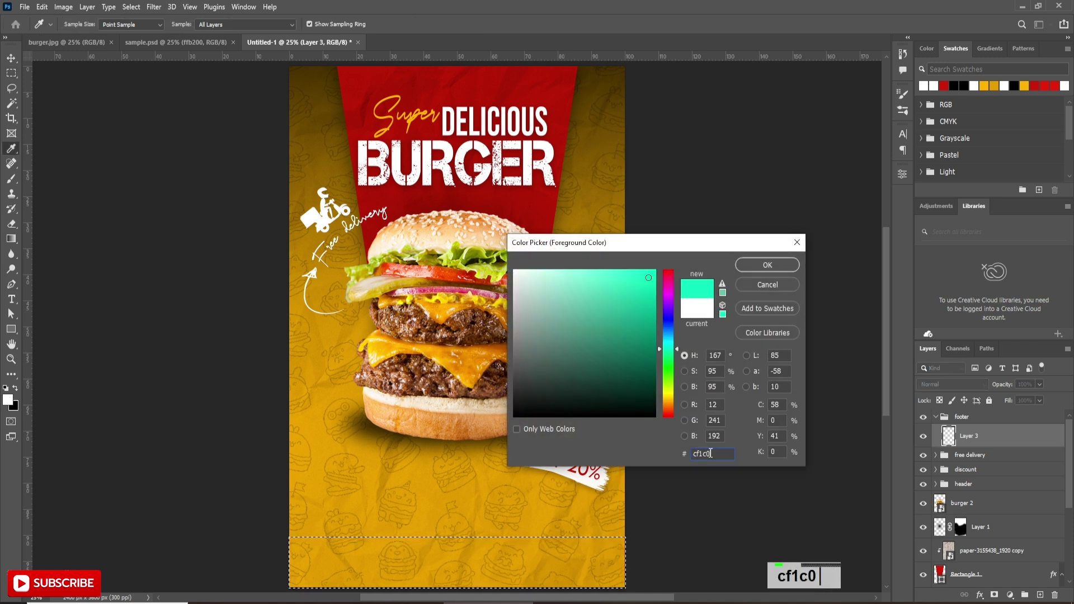
click(744, 263)
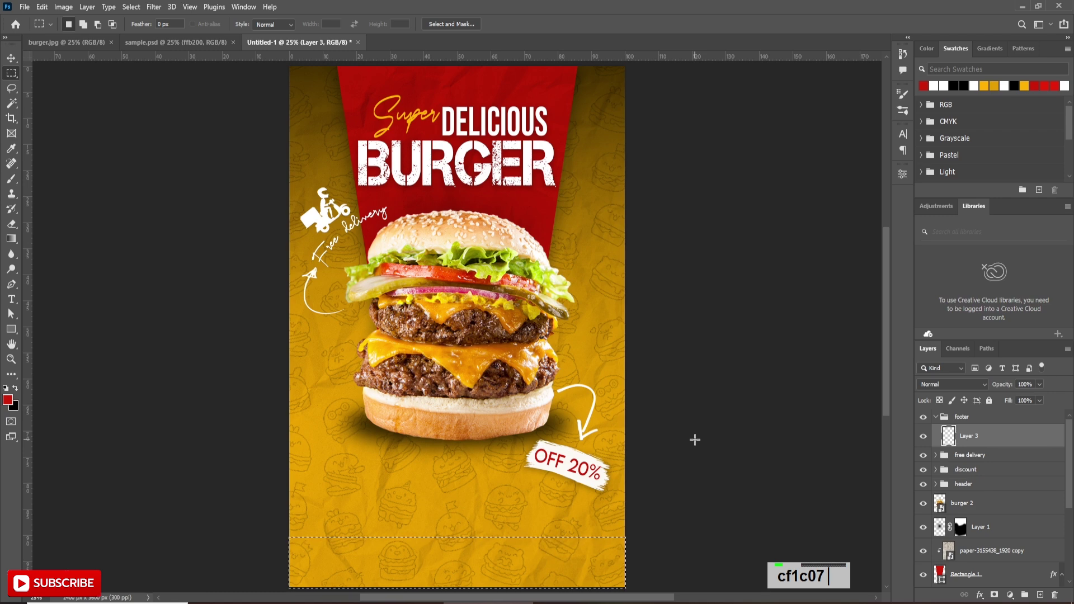
key(alt+BackSpace)
key(ctrl+d)
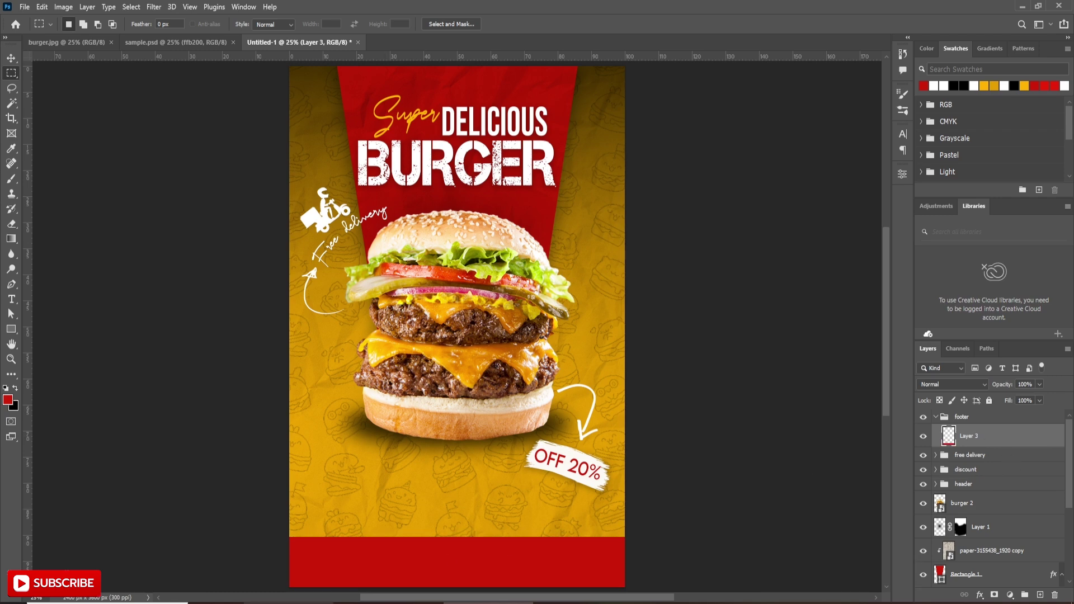
- Clip the paper-3155438_1920 texture to the red footer strip with Multiply at 50% opacity, and give the strip a drop shadow
key(alt+Tab)
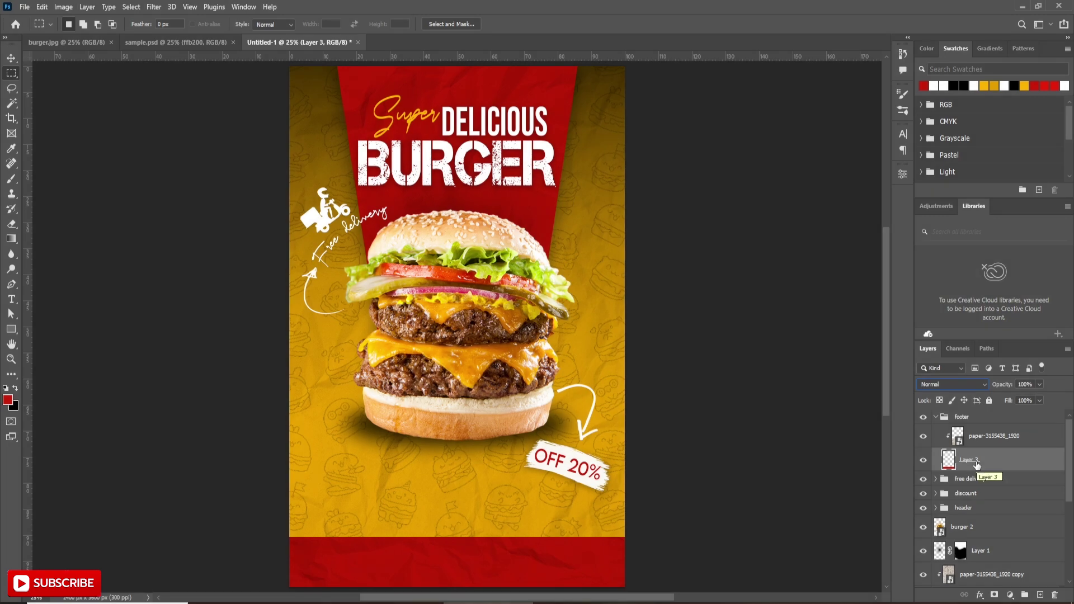
click(986, 438)
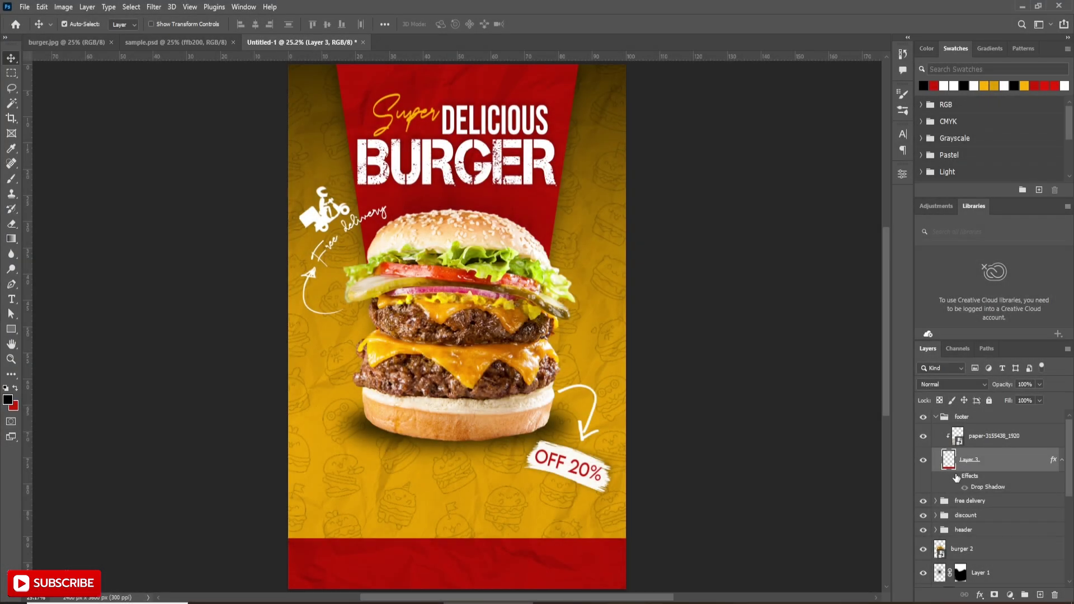
- Draw a rectangle about 760 × 196 px in the middle of the red footer strip, above the paper texture, and fill it white
click(988, 442)
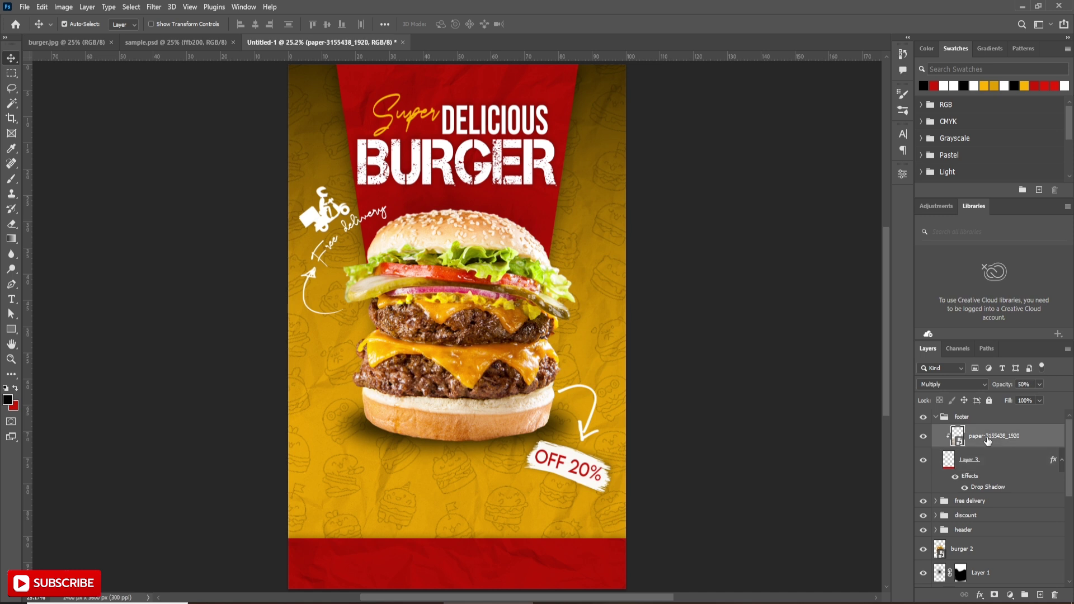
click(11, 330)
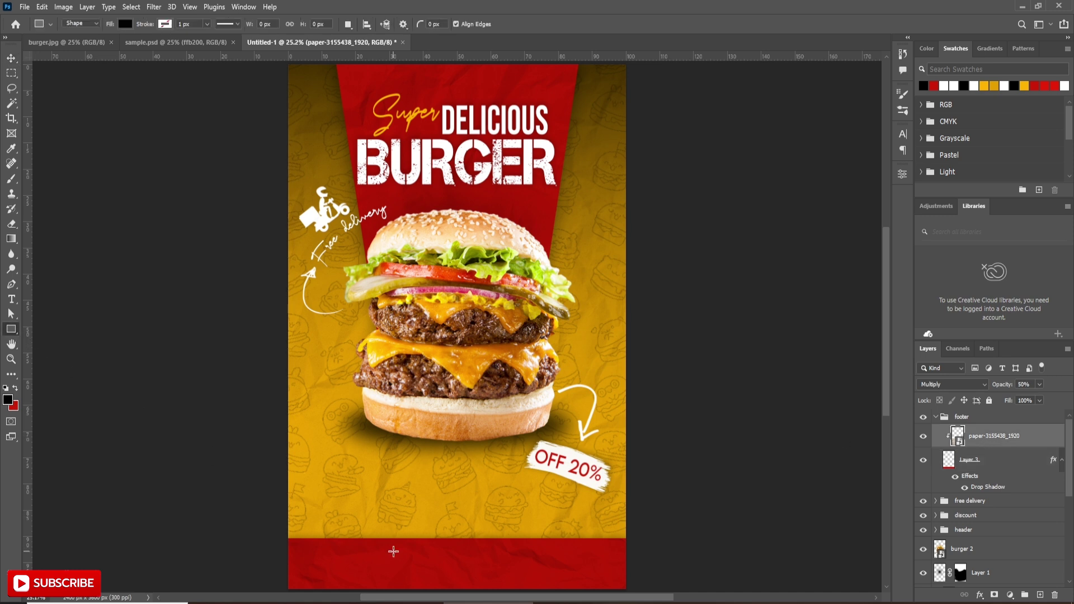
drag(391, 551, 497, 579)
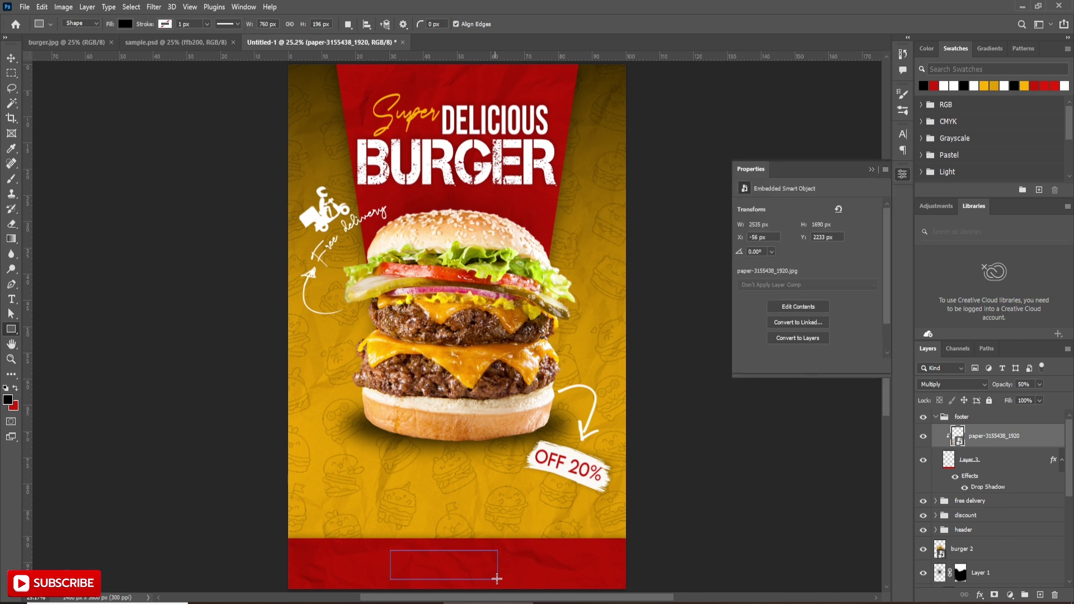
click(774, 290)
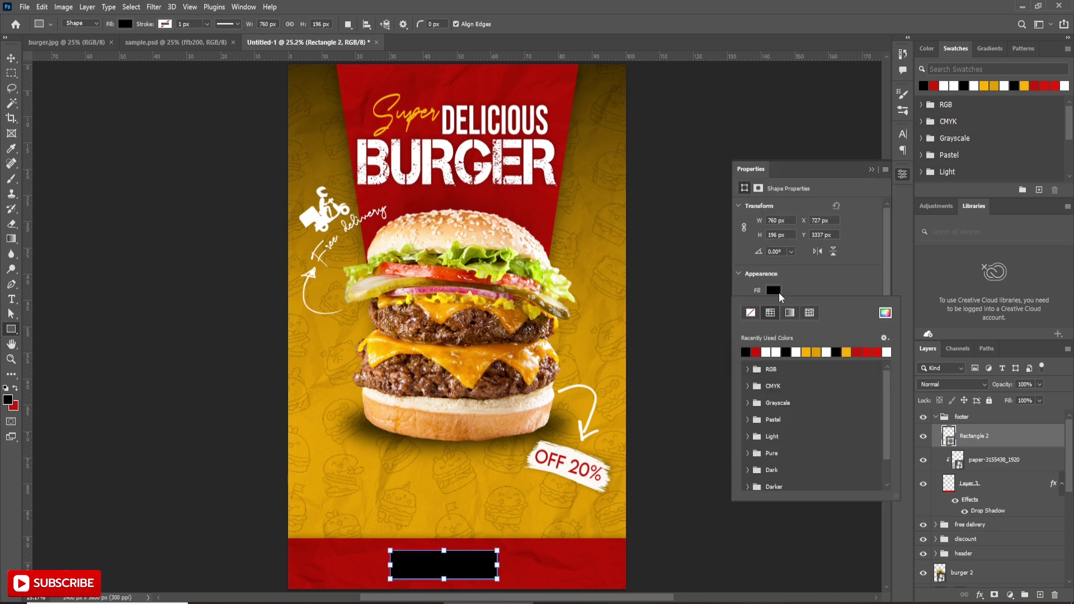
click(765, 351)
click(774, 292)
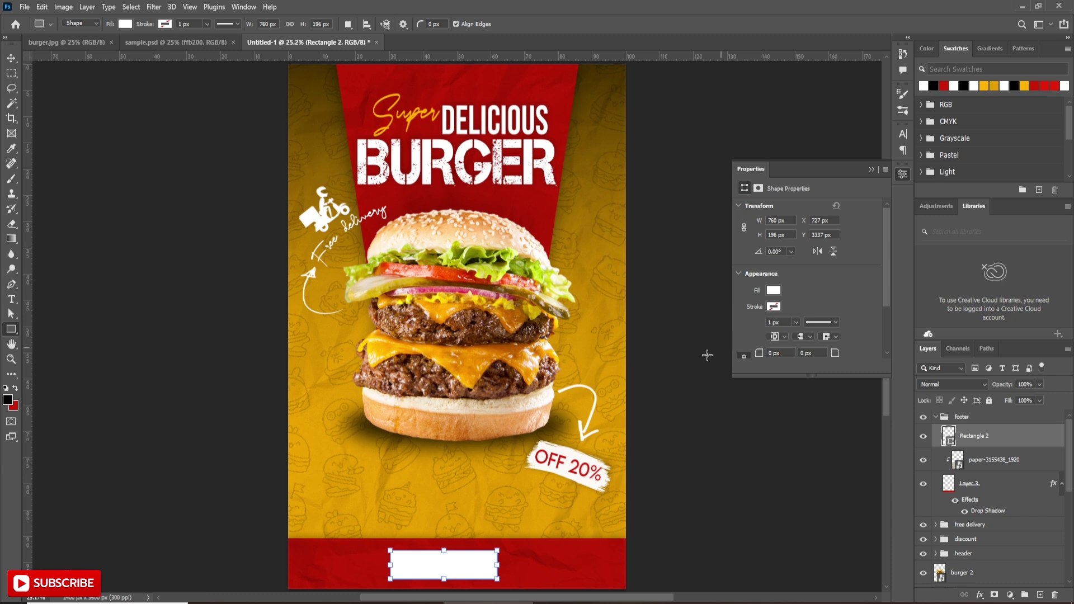
- Round all corners of the white footer rectangle to about 98% so it becomes a pill shape
key(alt)
scroll(440, 577, up, 5)
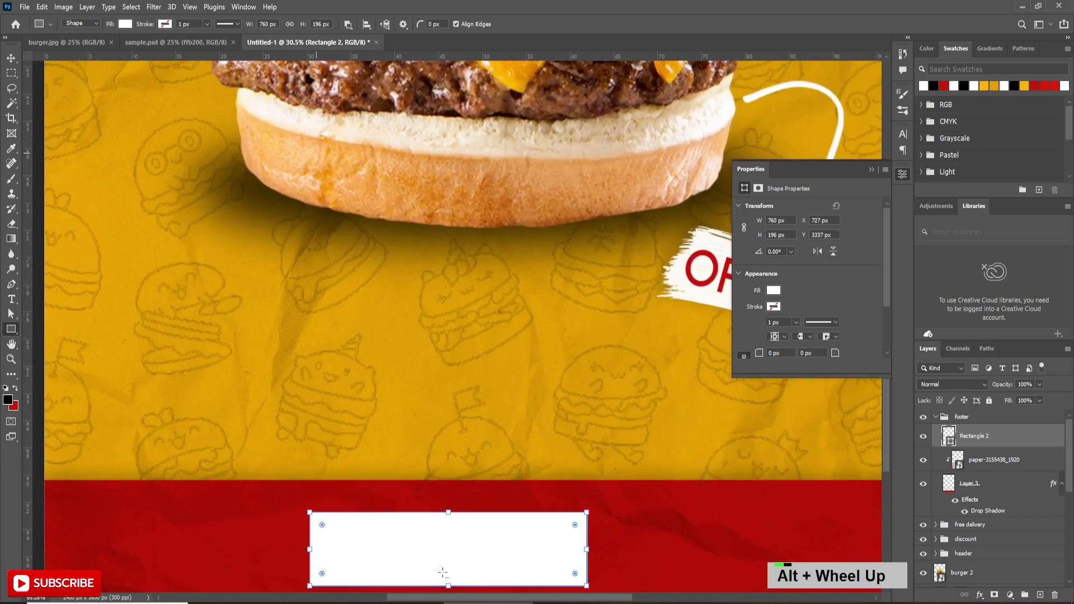
scroll(320, 573, up, 1)
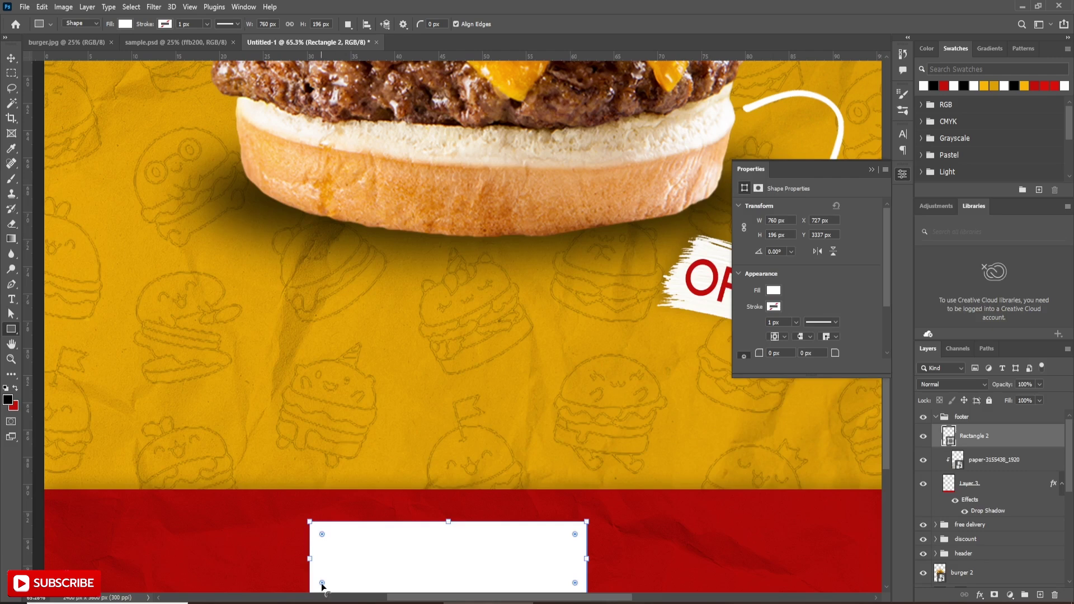
drag(322, 584, 398, 567)
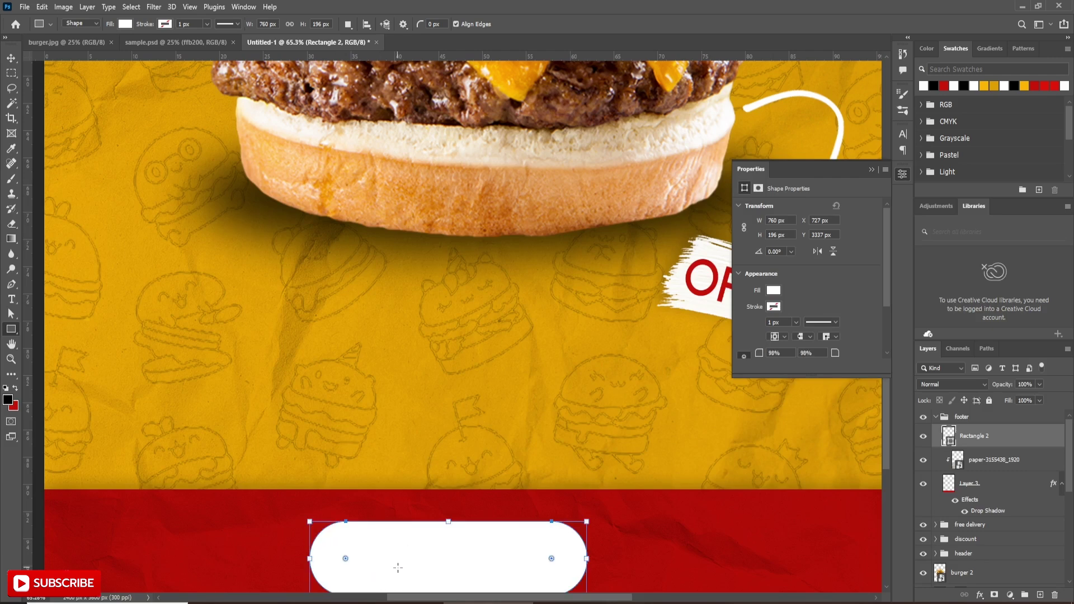
click(872, 170)
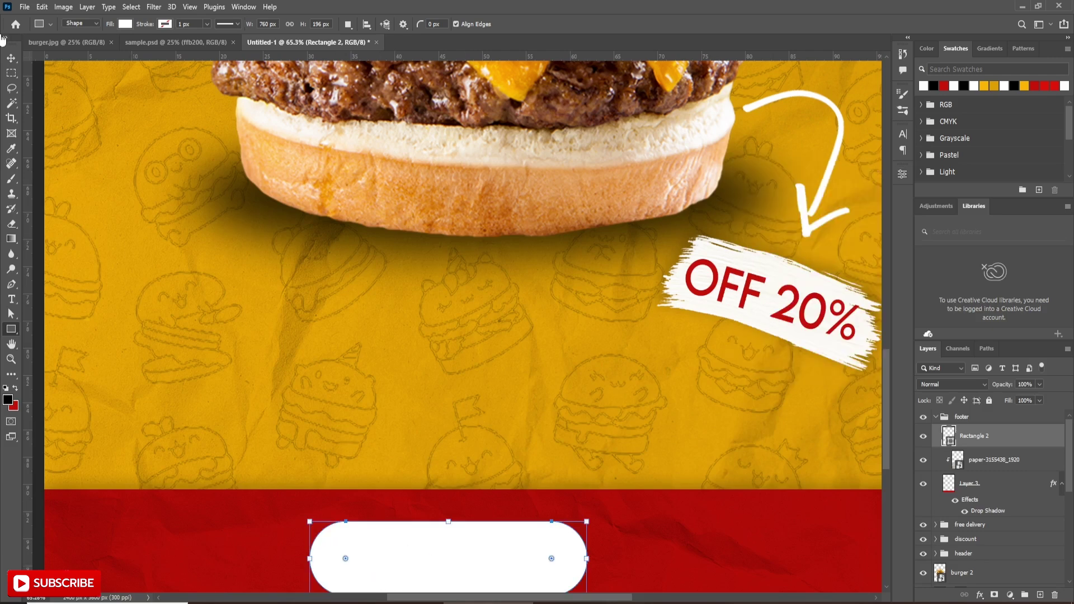
- Centre the white pill shape horizontally and vertically on the red footer strip, leaving only the pill's layer selected
click(12, 58)
scroll(415, 481, down, 5)
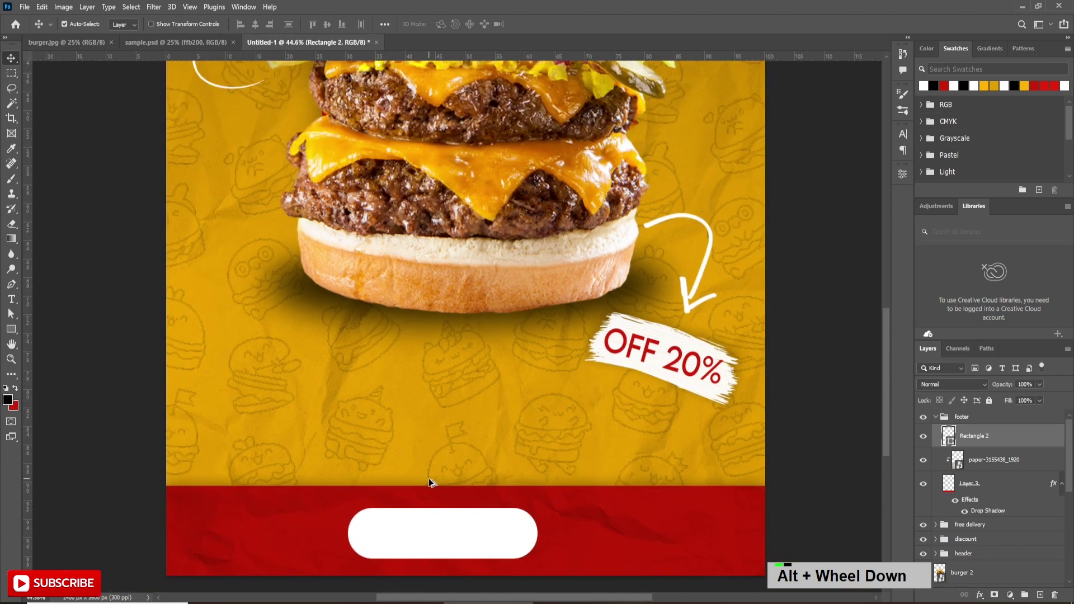
ctrl+click(976, 485)
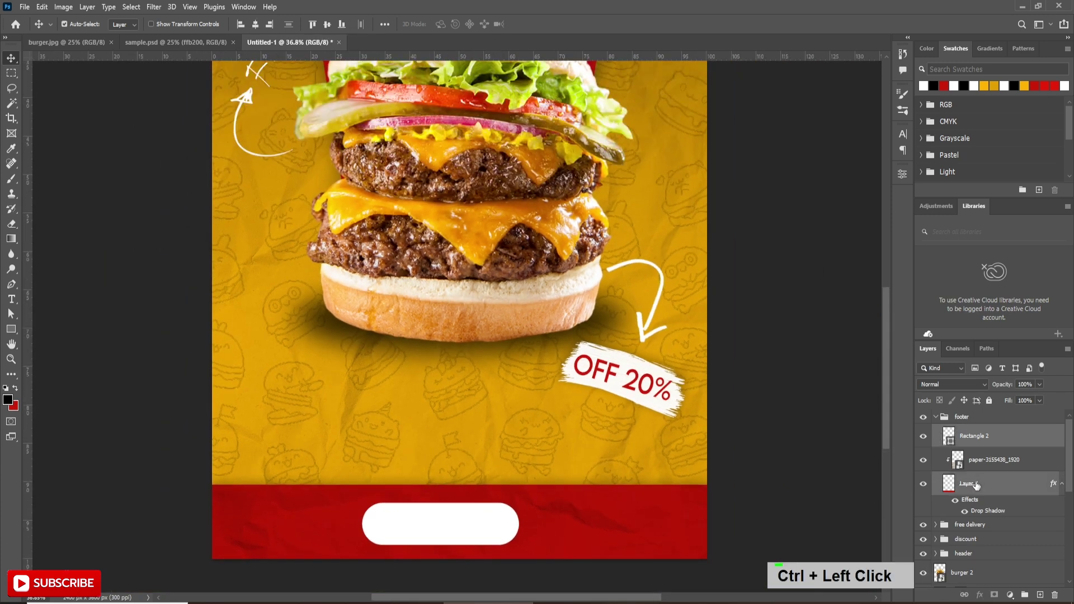
click(255, 24)
click(327, 24)
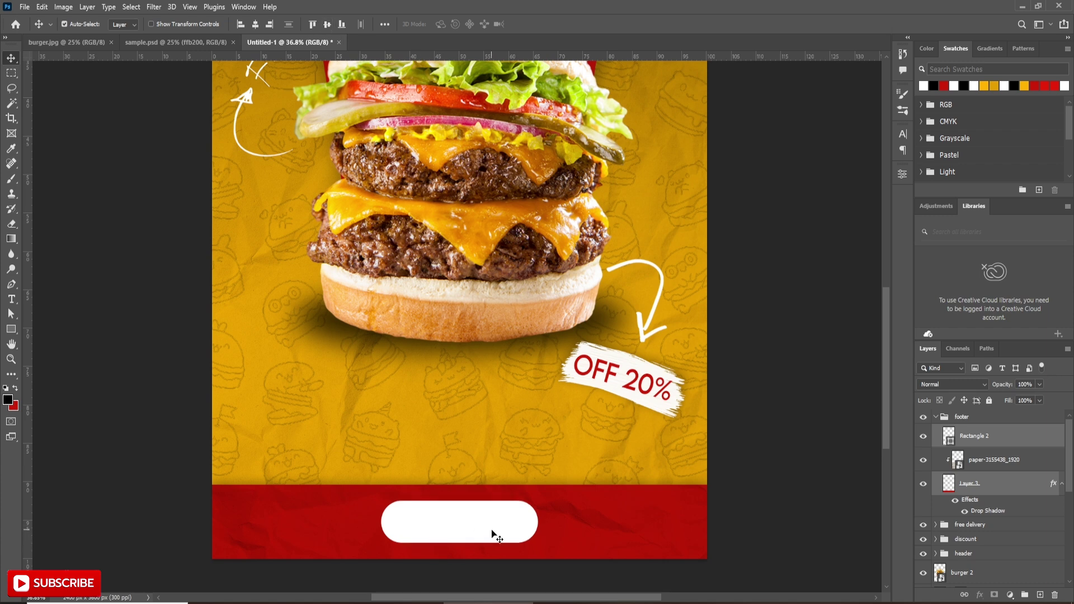
key(ctrl)
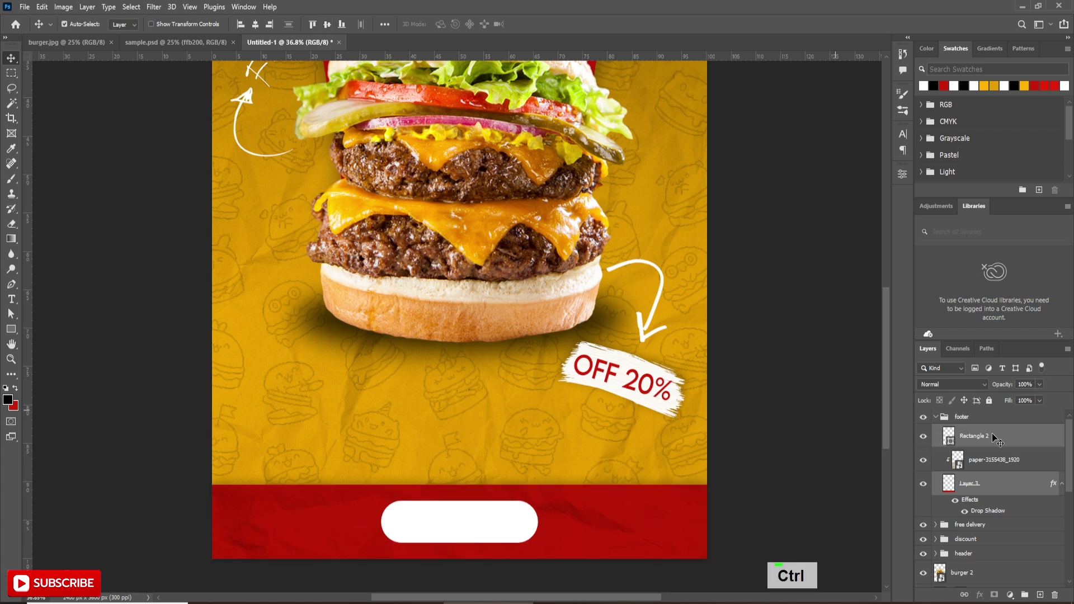
click(994, 439)
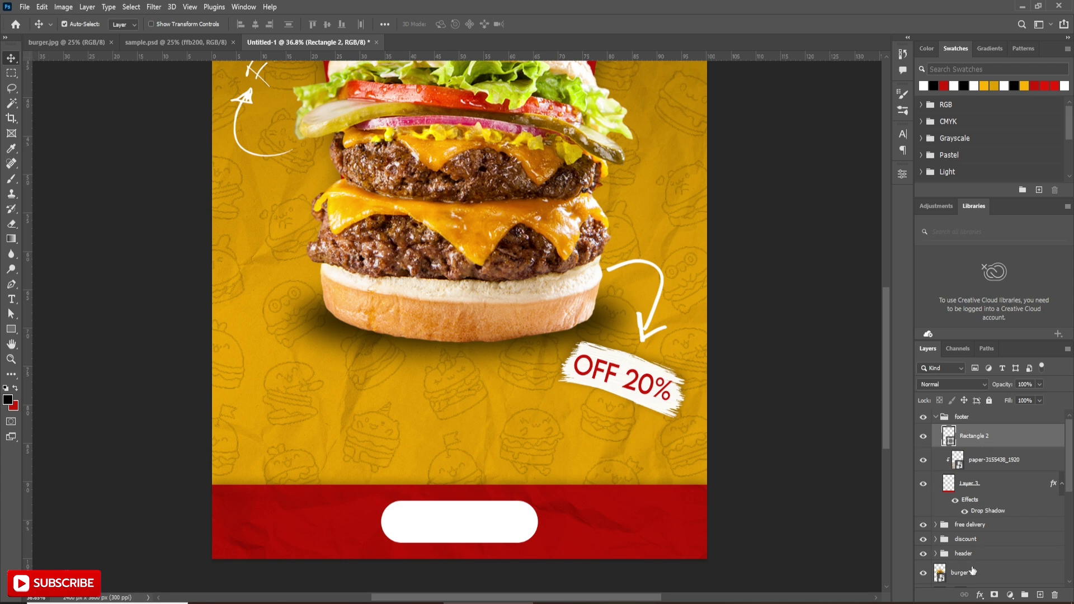
- Collapse the footer group and check the finished footer by hiding and showing the group
key(ctrl+0)
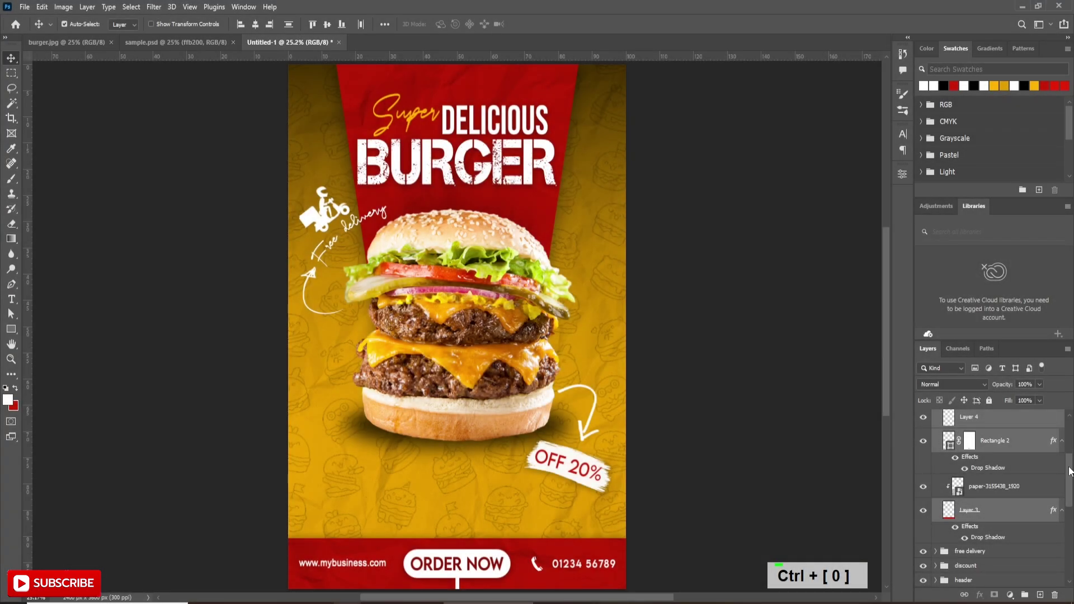
click(938, 418)
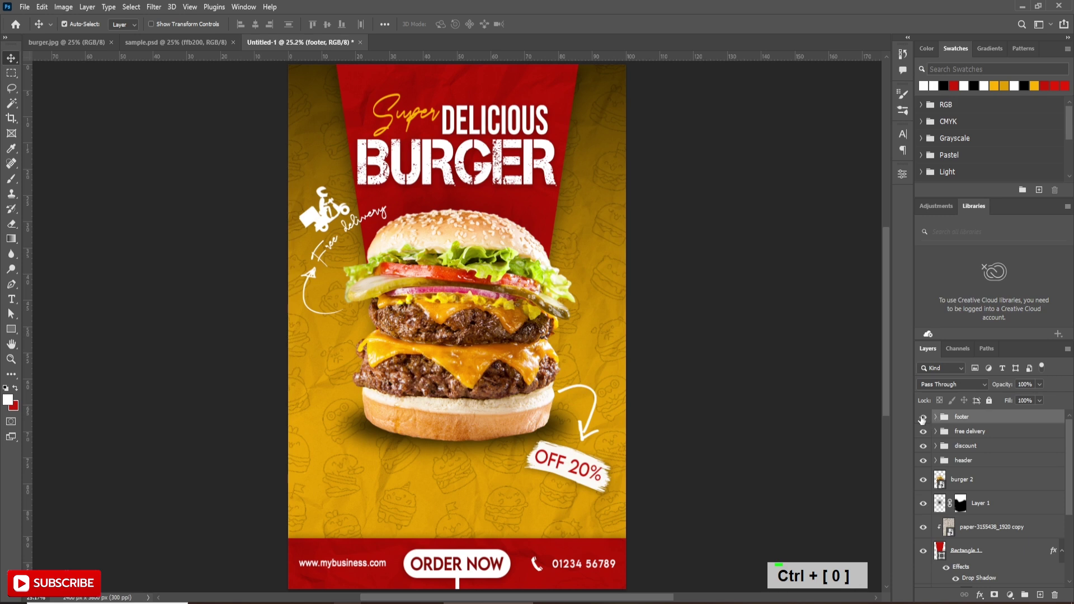
click(923, 417)
click(922, 417)
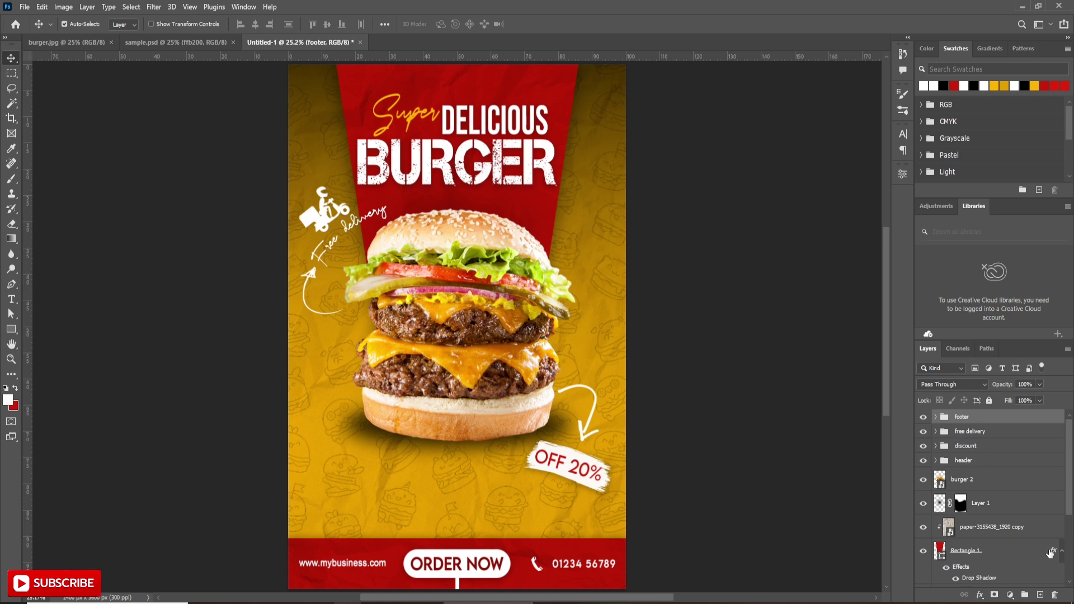
- Create a new layer group above the footer group and name it logo
click(1025, 596)
double_click(964, 419)
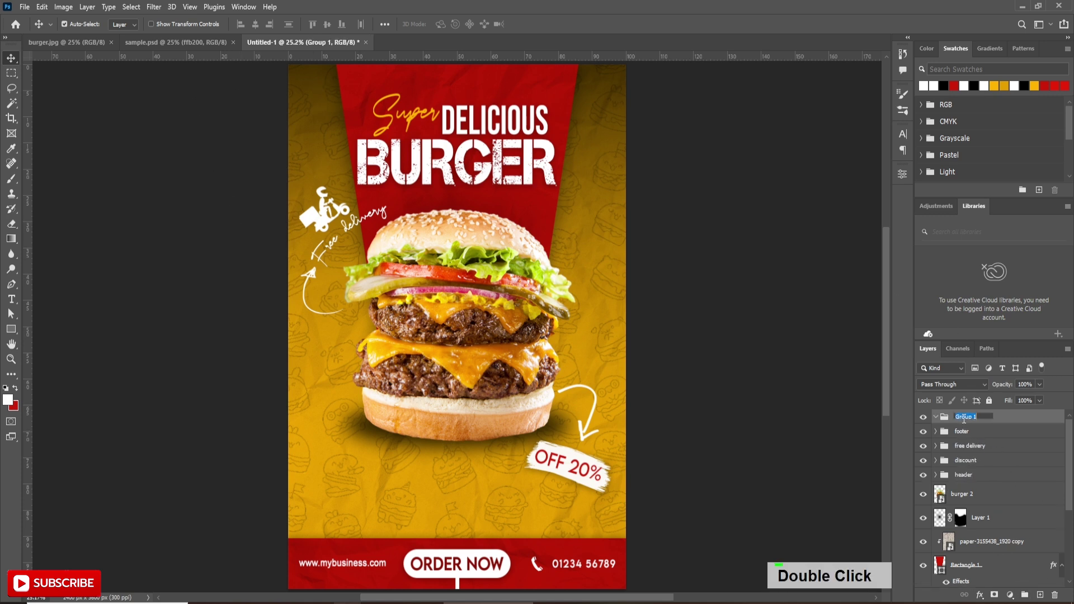
text(logo)
key(Return)
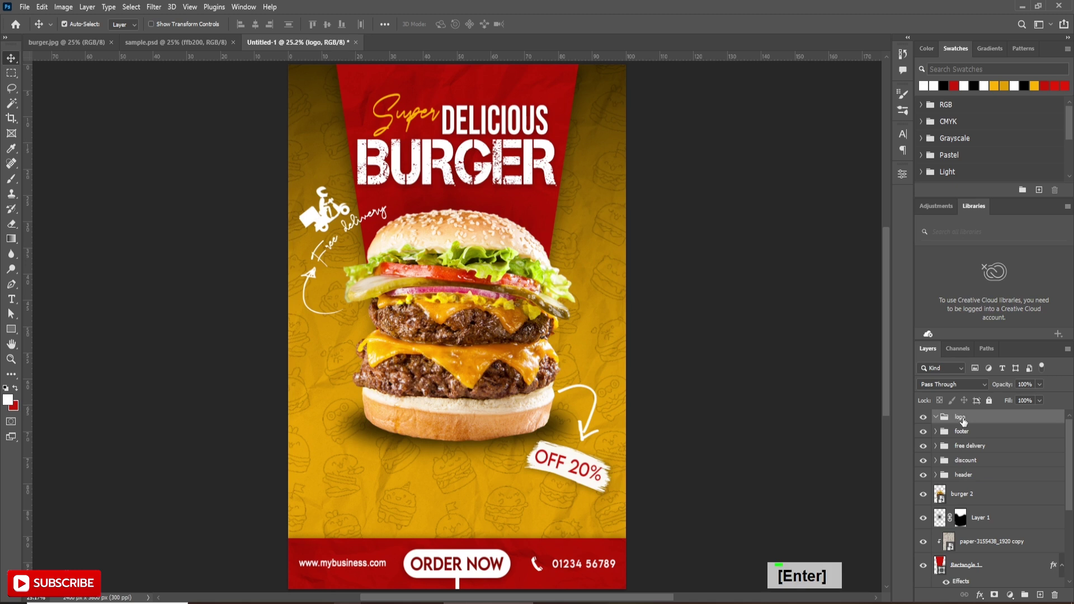
- Draw a tab shape with rounded lower corners, about 398 × 465 px, from the canvas's upper edge beside the title, and fill it with ffb200
click(11, 330)
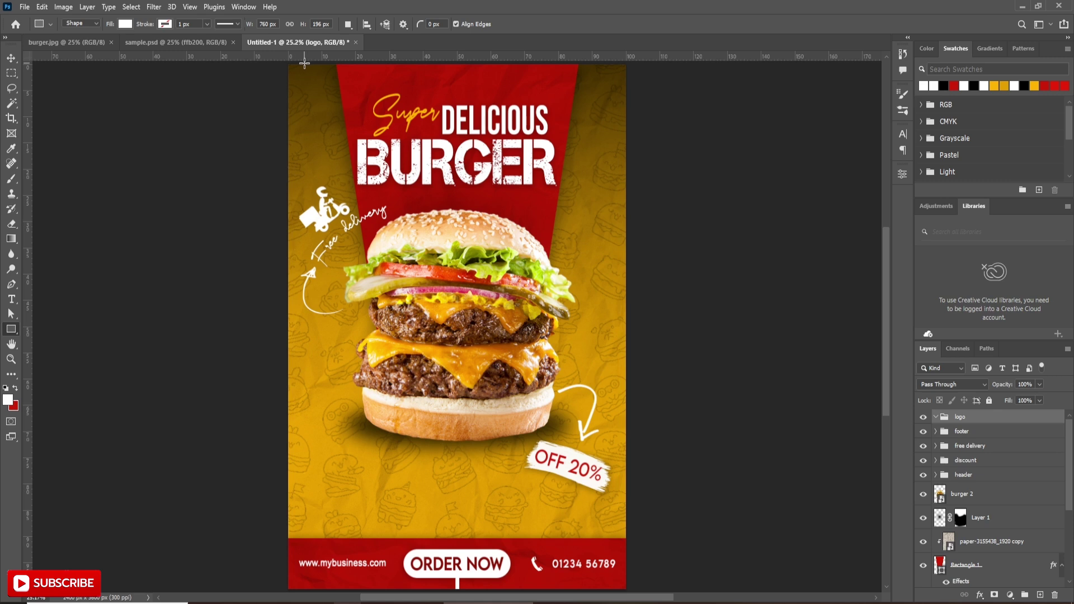
drag(303, 65, 331, 116)
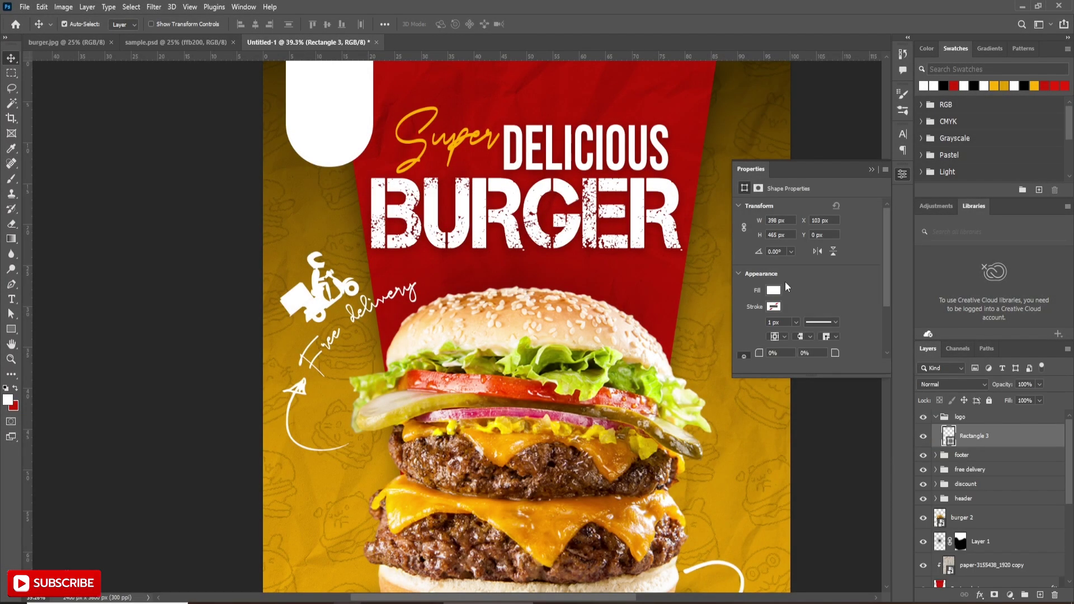
click(774, 290)
click(817, 350)
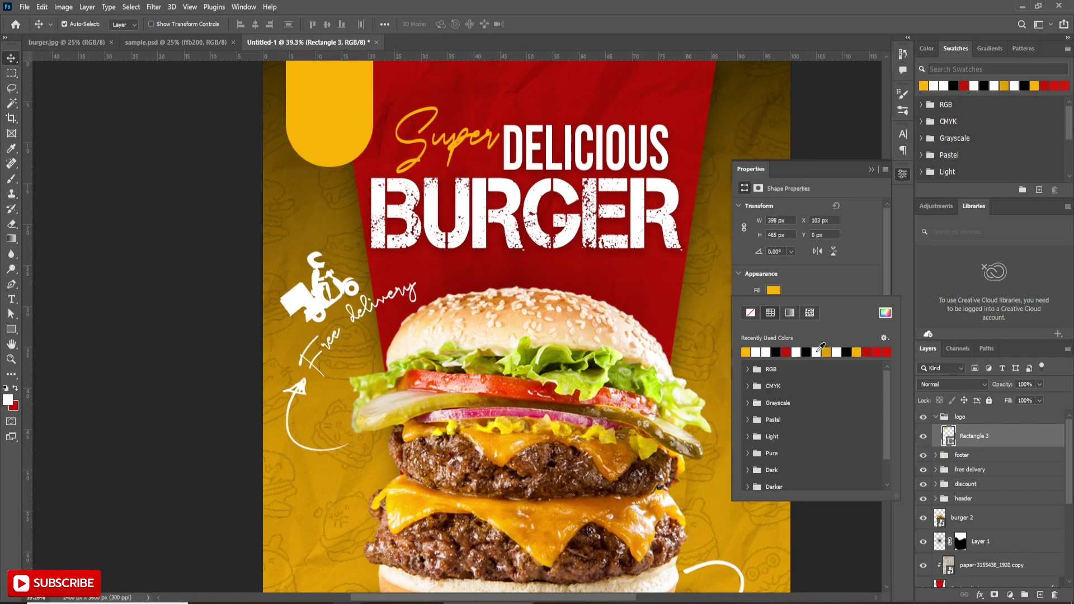
click(885, 314)
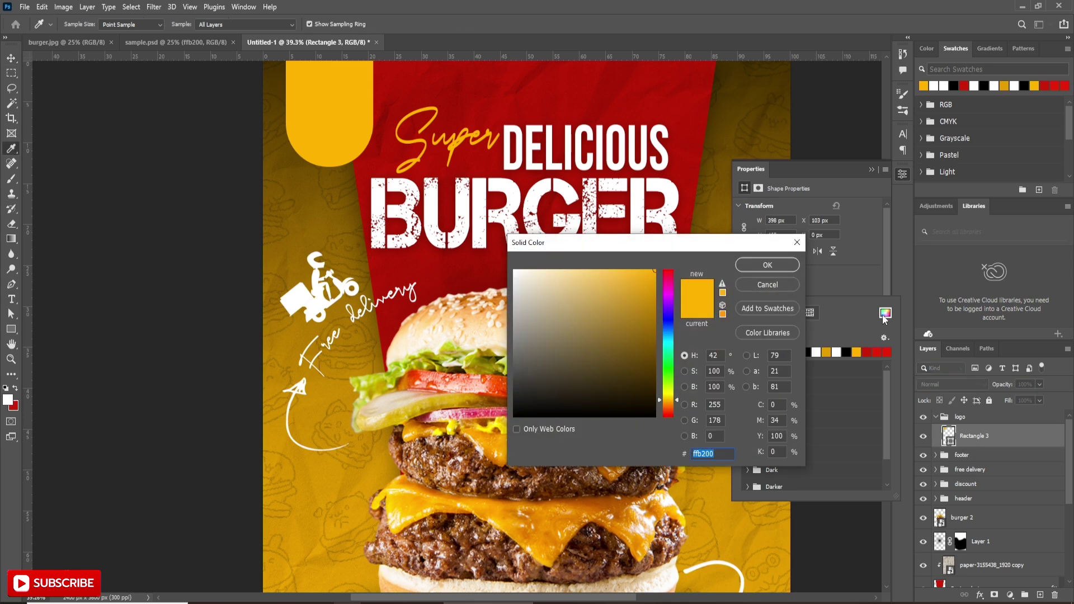
click(788, 265)
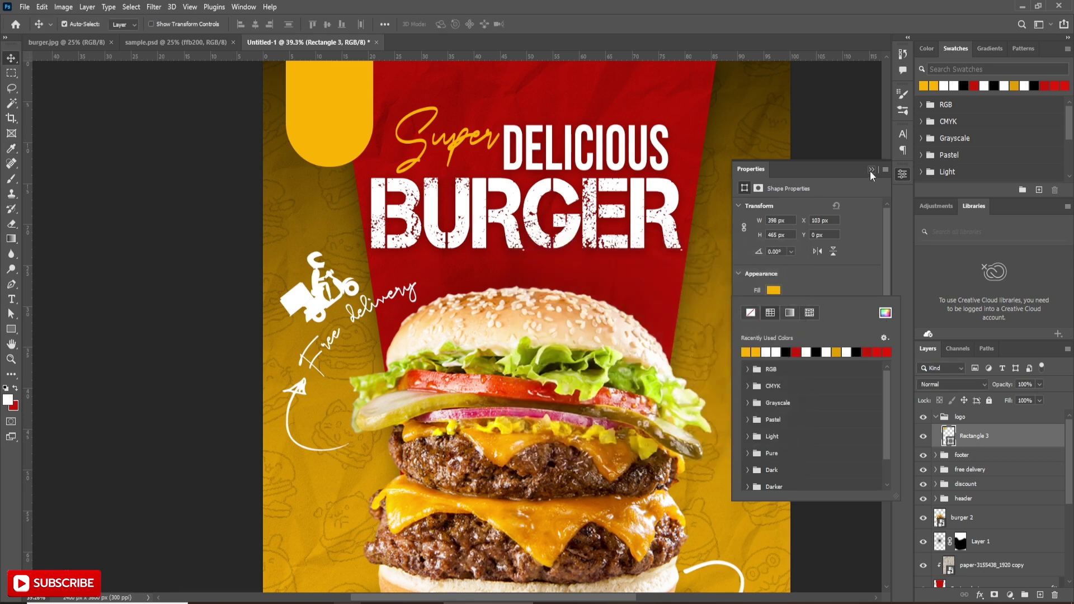
- Nudge the HERE text slightly down beneath LOGO on the yellow tab shape
scroll(425, 300, down, 2)
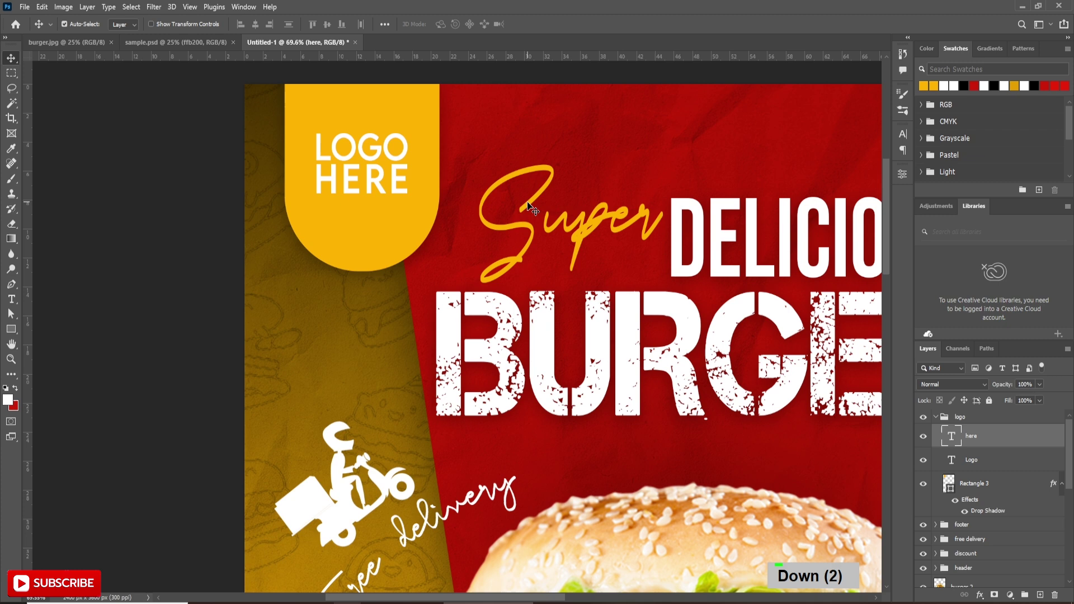
key(Down)
key(Down)
key(Down)
key(Down)
key(Down)
scroll(420, 239, down, 6)
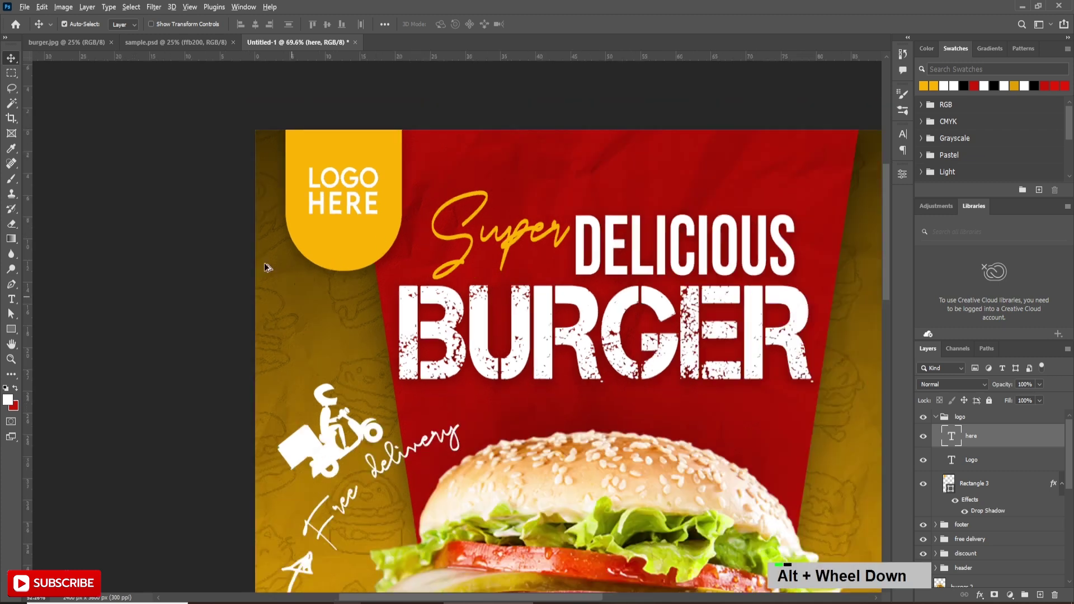
key(ctrl+0)
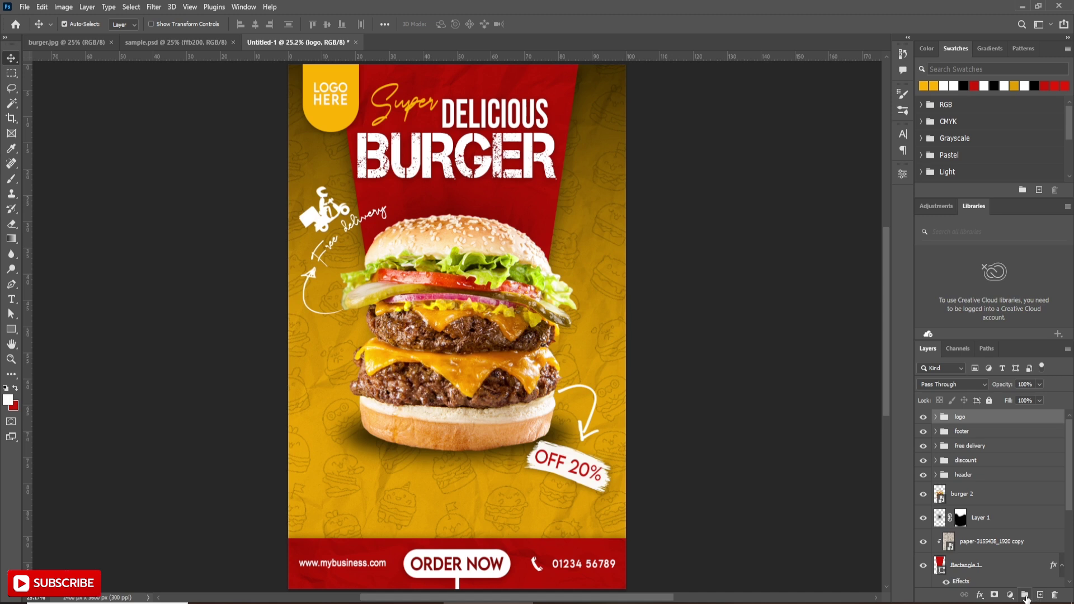
- Create a new layer group and add the white text "this" in Bebas Neue, 43 pt, on the yellow area below the burger
key(ctrl+g)
click(12, 299)
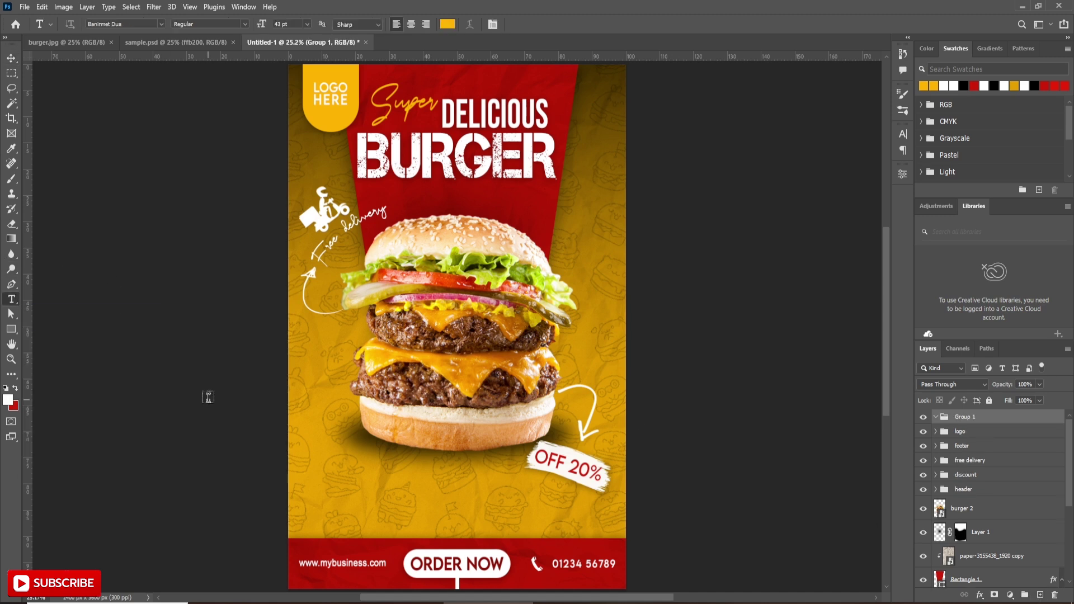
click(355, 493)
text(this)
click(903, 134)
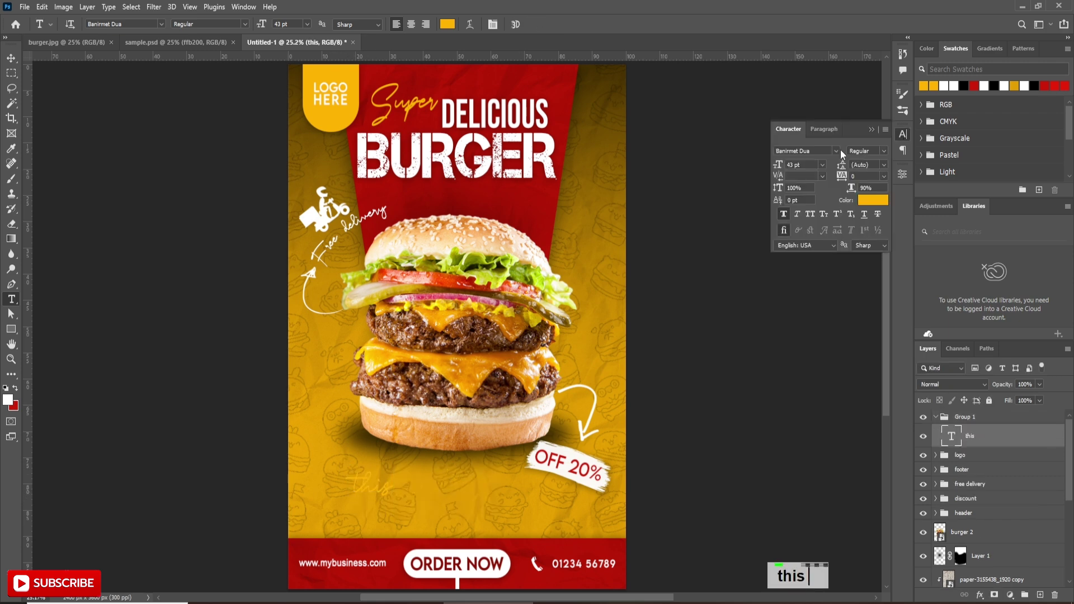
click(873, 200)
click(755, 266)
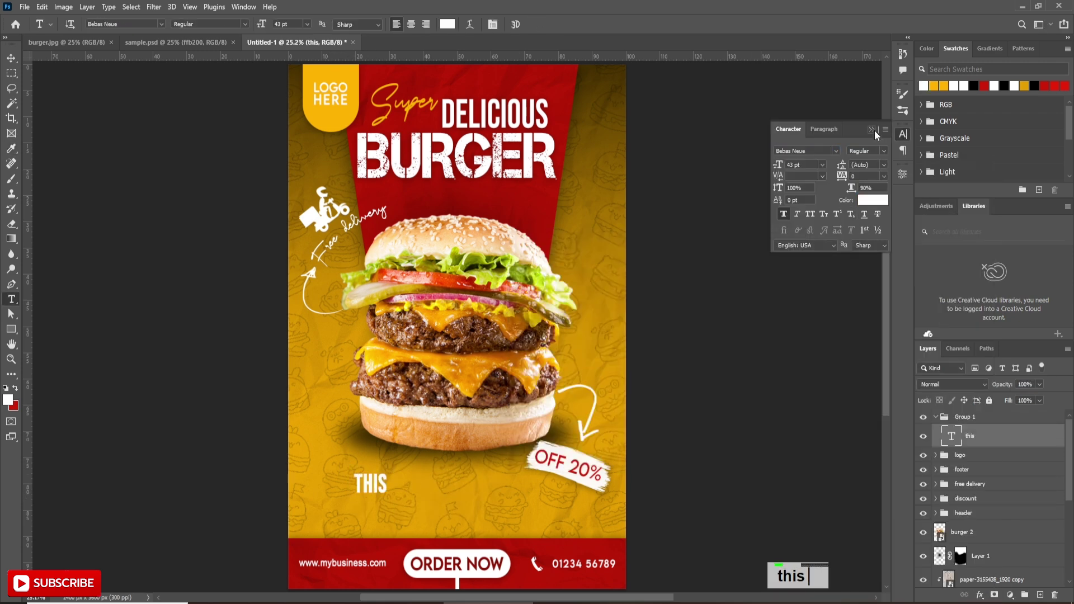
- Add the text "weekend" beneath THIS and set its colour to cf1c07
click(360, 506)
text(weekend)
click(534, 24)
click(903, 135)
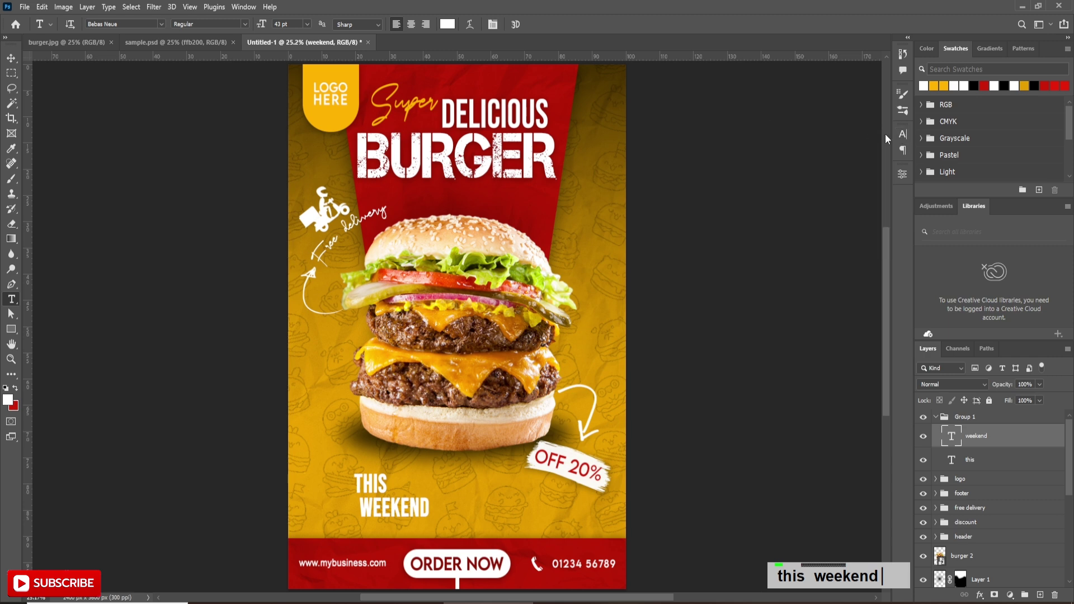
click(872, 199)
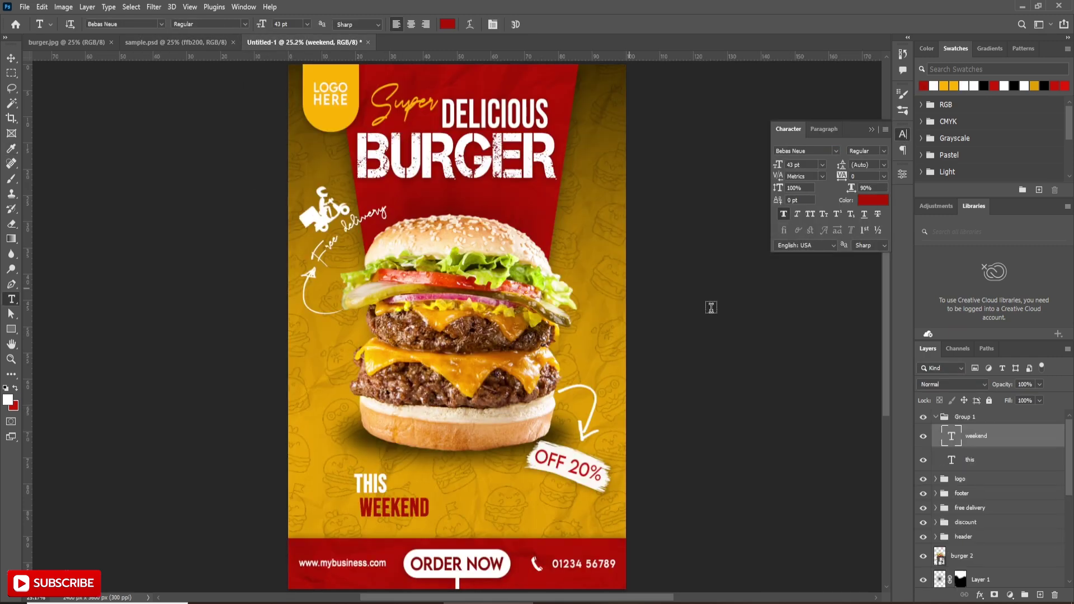
click(873, 199)
text(cf1c07)
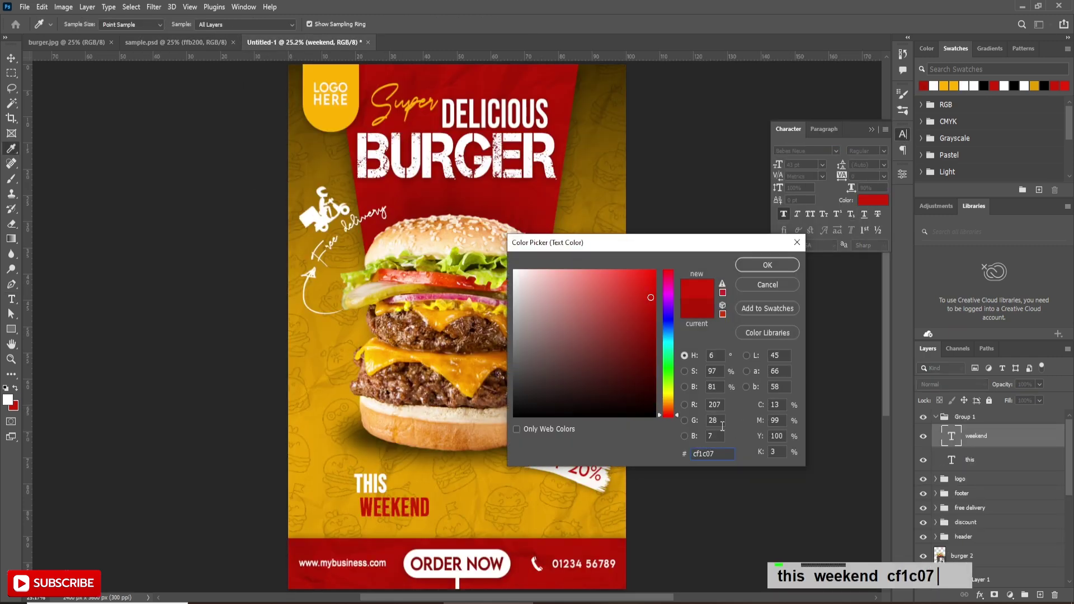
click(767, 264)
- Add the text "only" beside WEEKEND and set its colour to white, ffffff
click(488, 522)
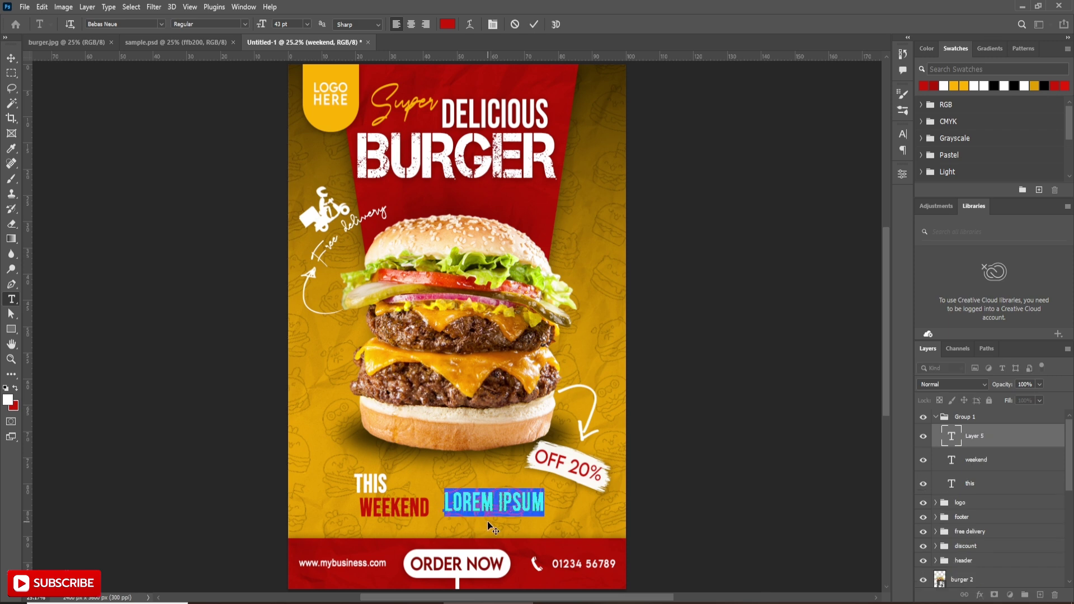
text(only)
click(534, 24)
click(902, 136)
click(873, 199)
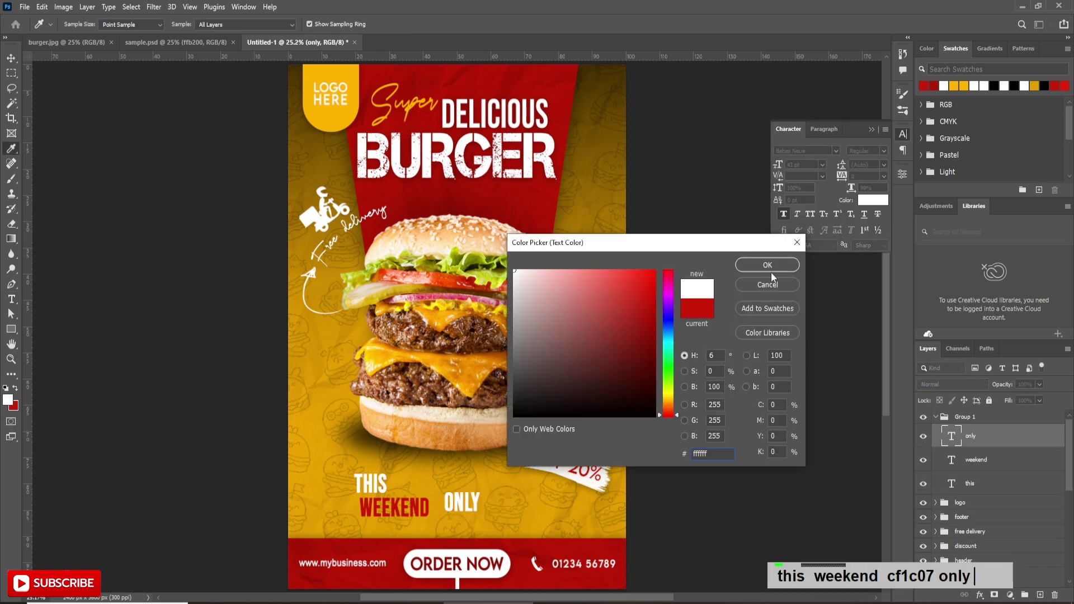
click(524, 270)
click(767, 264)
- Align the THIS, WEEKEND and ONLY text layers by their vertical centers
shift+click(978, 485)
key(v)
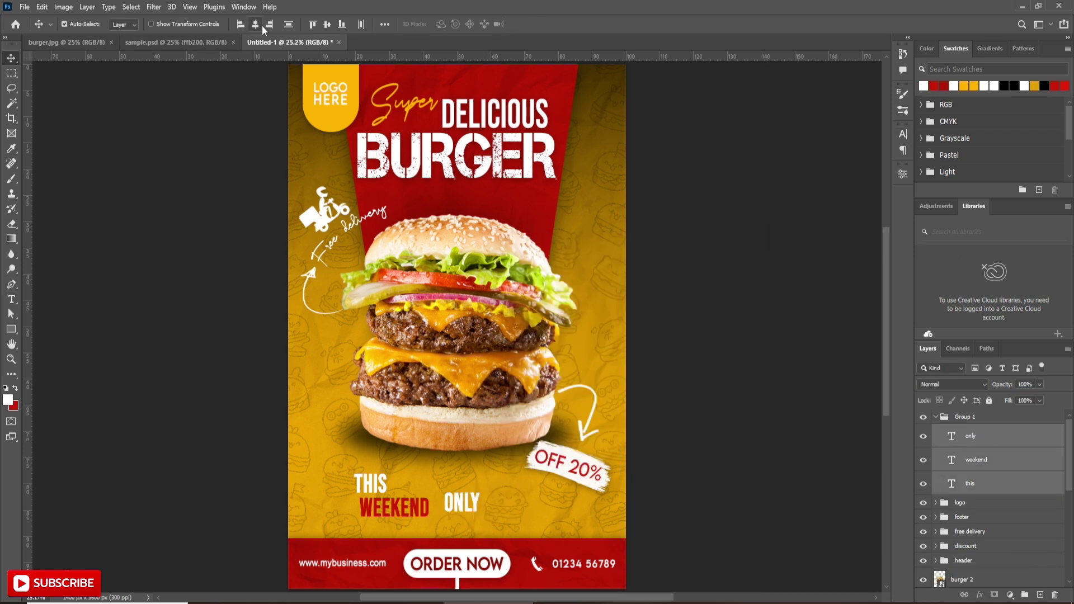
click(328, 24)
click(986, 444)
- Nudge THIS and ONLY sideways so the three words form one evenly spaced line around WEEKEND
click(974, 485)
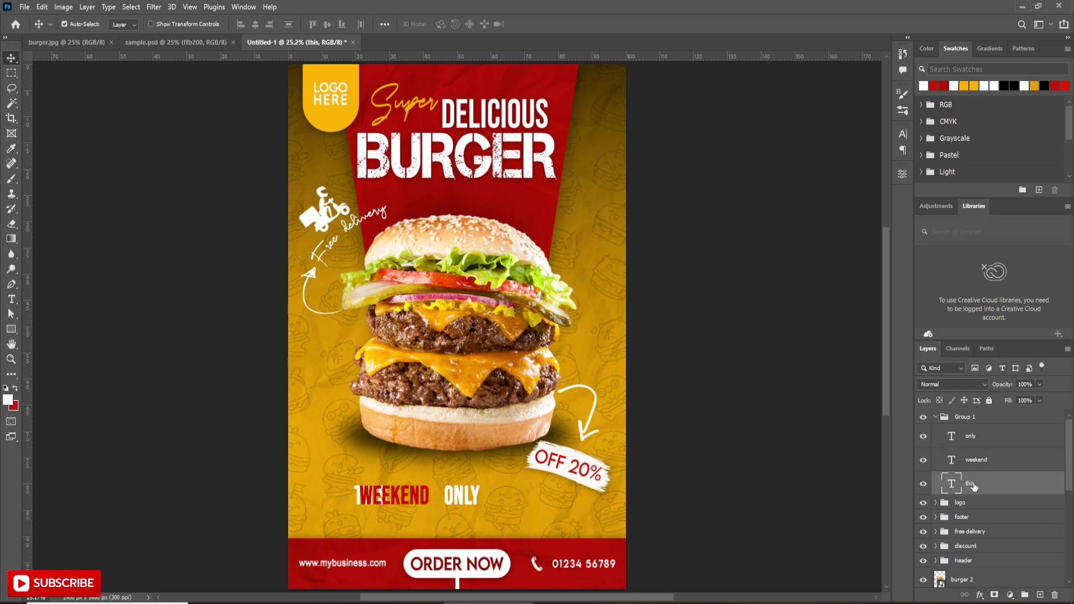
key(Left)
key(Left)
key(Left)
key(Left)
key(Left)
click(978, 435)
key(Left)
key(Left)
key(Left)
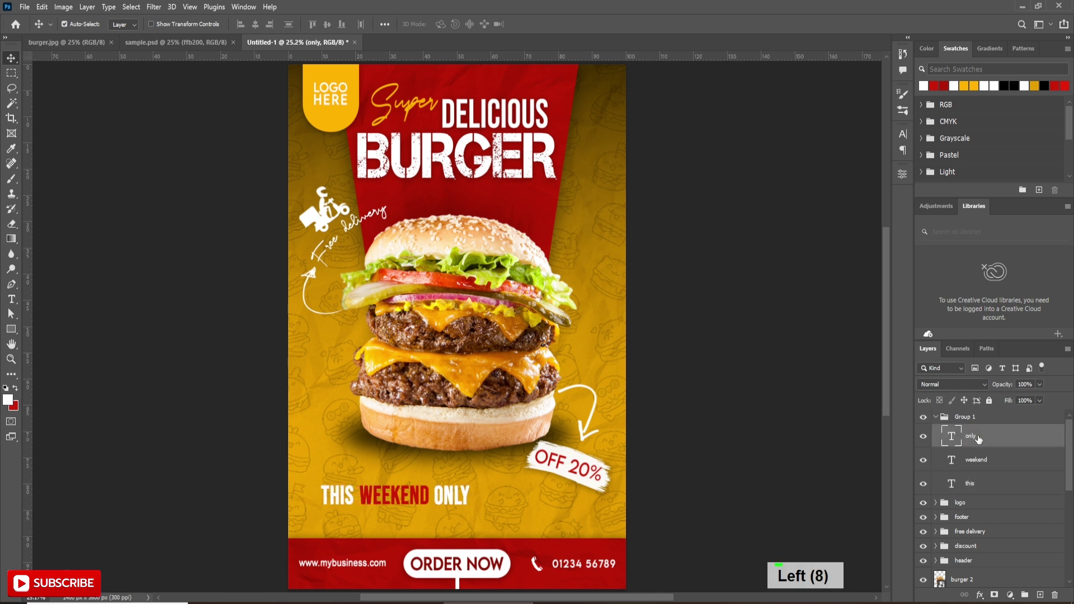
key(Right)
key(Right)
- Group the three text layers and scale the THIS WEEKEND ONLY line up slightly around its centre
shift+click(983, 487)
key(ctrl+g)
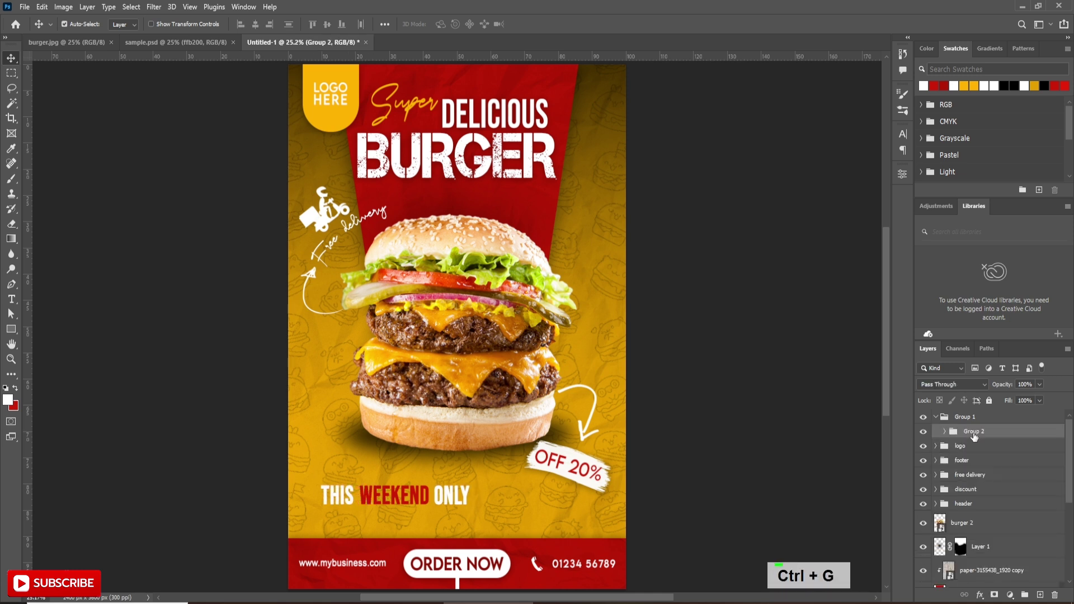
key(ctrl+t)
drag(468, 504, 485, 517)
key(Return)
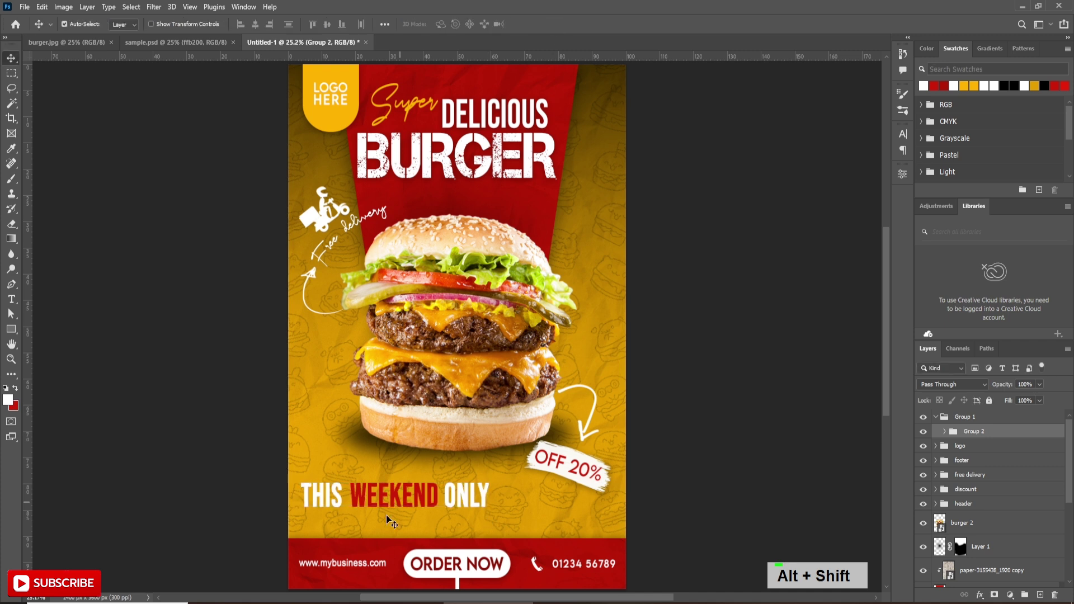
- Duplicate the THIS WEEKEND ONLY group and move the copy up so it partly overlaps the original
key(ctrl+j)
key(Up)
key(Up)
key(Up)
key(Up)
key(Up)
key(Up)
key(Up)
key(Up)
key(Up)
key(Up)
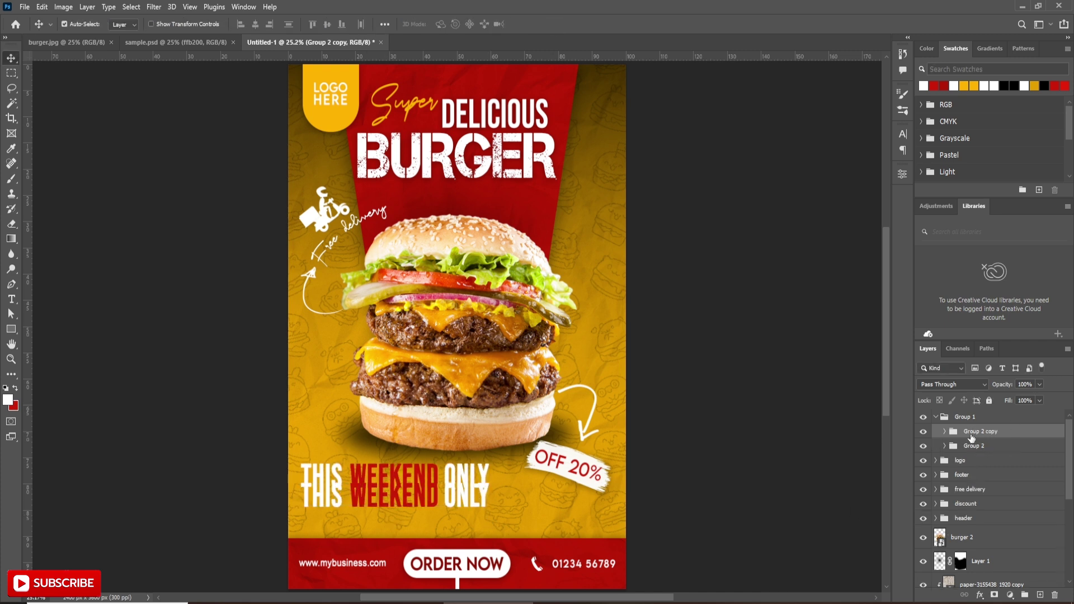
- Duplicate the upper text group and move the new copy down below the original THIS WEEKEND ONLY line
key(ctrl+j)
key(Down)
key(Down)
key(Down)
key(Down)
key(Down)
key(Down)
key(Down)
key(Down)
key(Down)
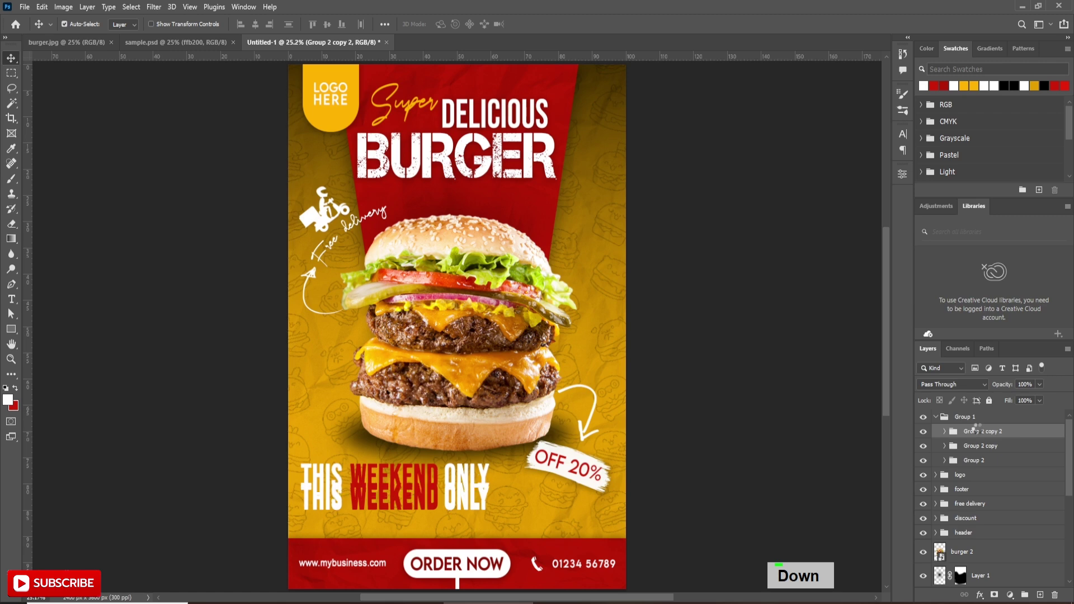
click(979, 446)
key(shift+0)
key(shift+0)
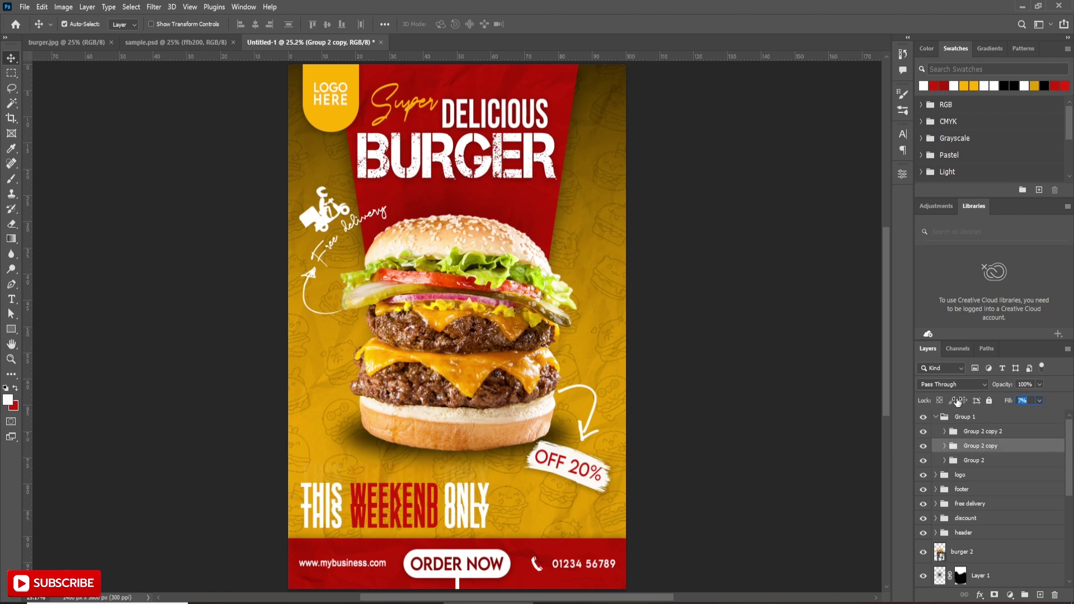
click(979, 595)
click(988, 558)
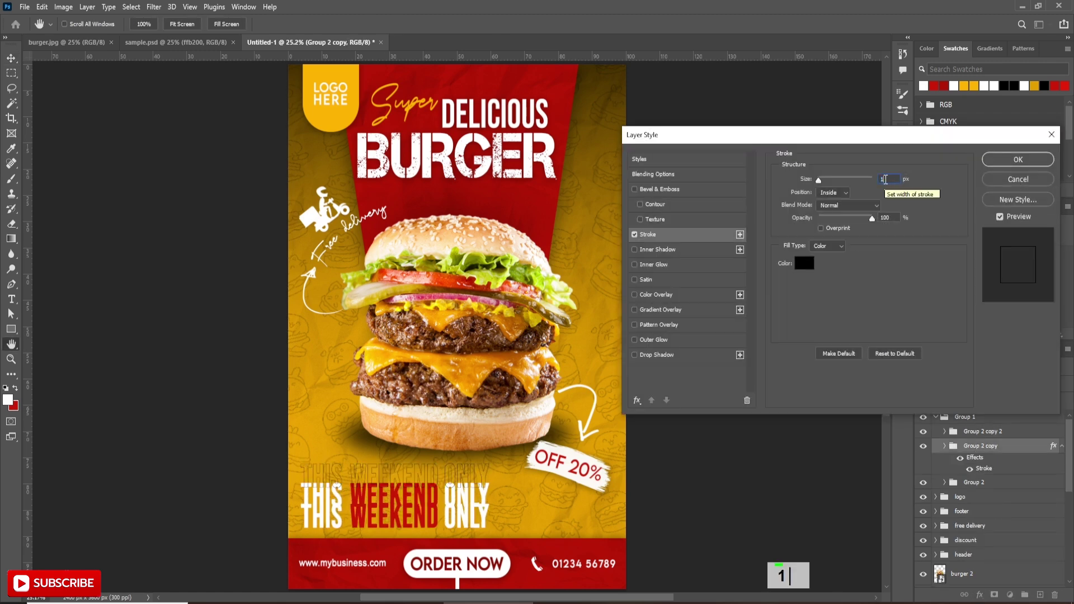
key(Escape)
click(945, 446)
click(979, 465)
click(980, 595)
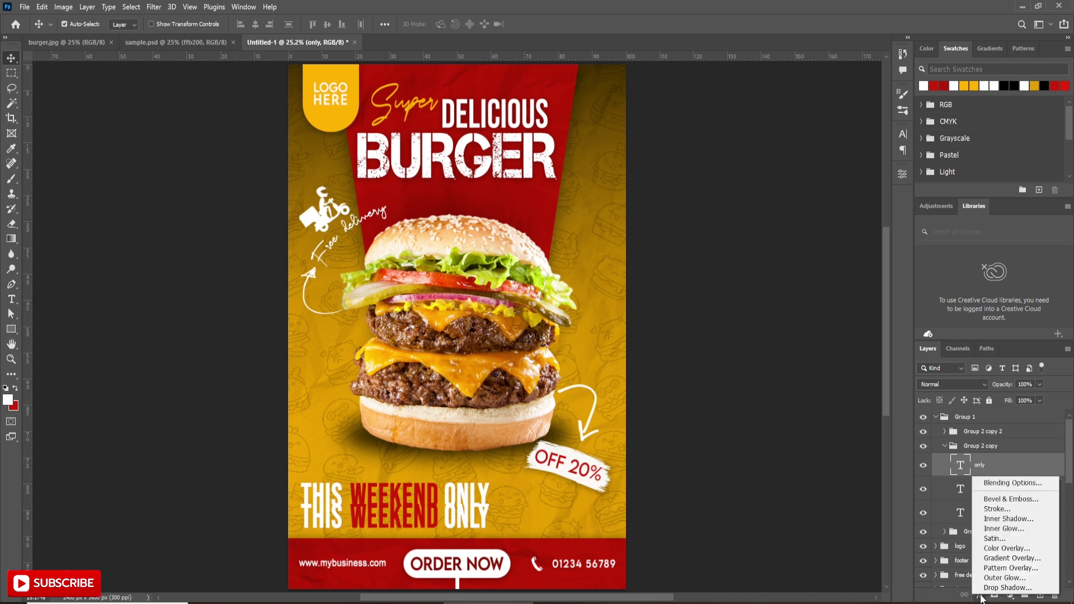
click(995, 505)
key(Escape)
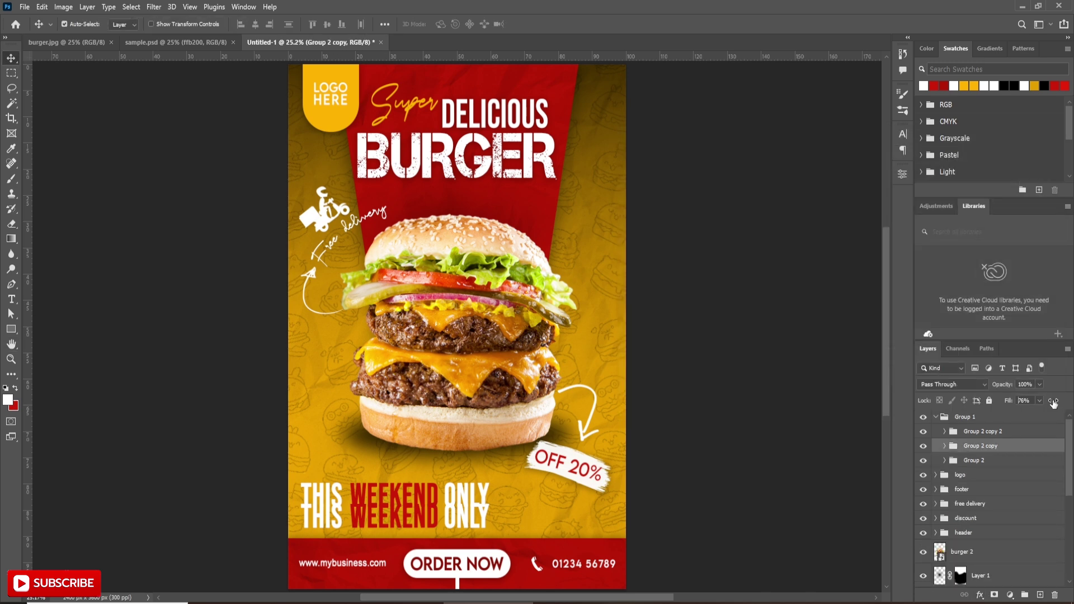
- Set the fill of ONLY in the upper copy to 0% and add a 1 px inside stroke in white
drag(1008, 401, 976, 400)
click(980, 594)
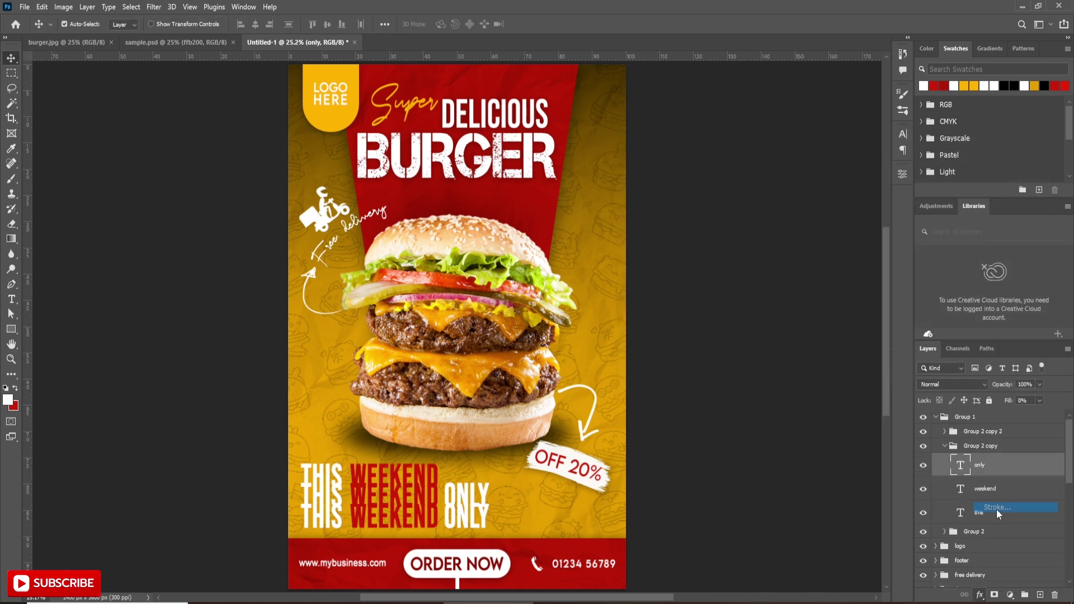
click(995, 505)
click(805, 266)
click(767, 264)
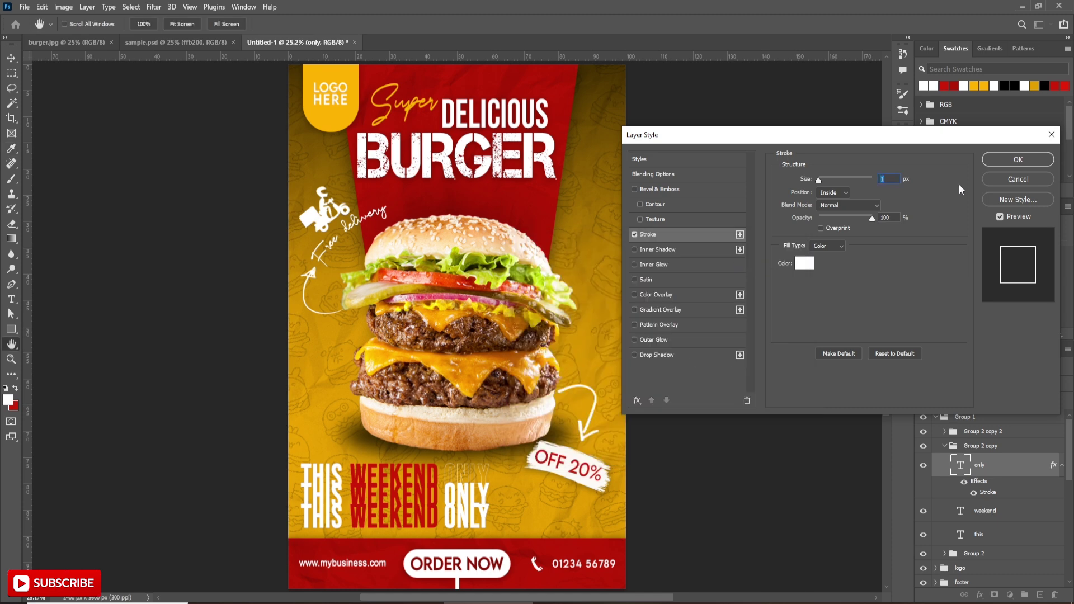
click(1019, 159)
click(1057, 465)
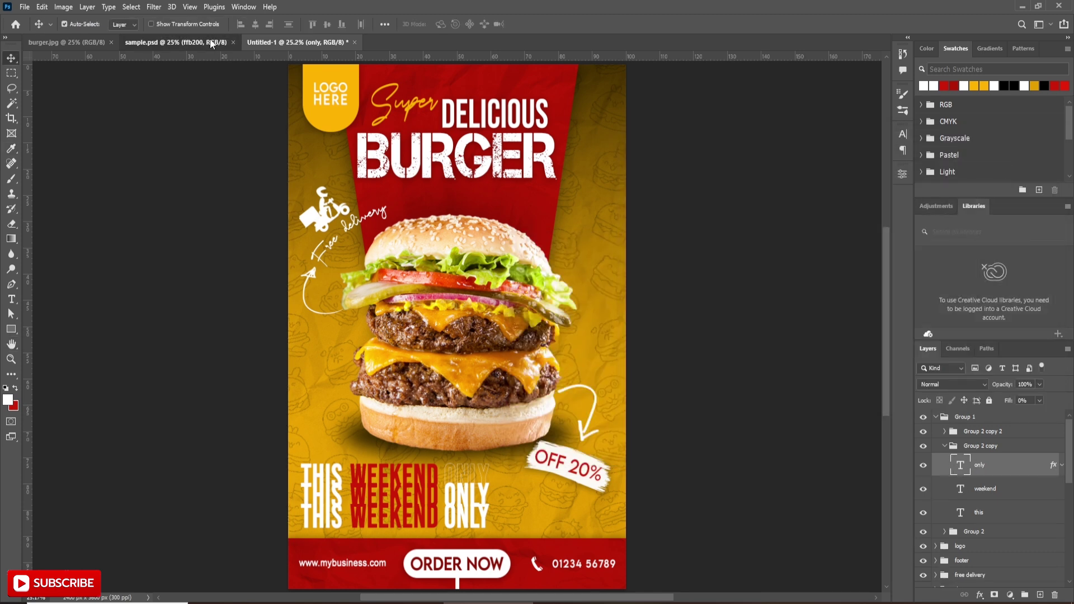
- Set the fill of WEEKEND in the upper copy to 0% and add a 1 px inside stroke coloured cf1c07
click(175, 42)
click(298, 42)
click(986, 489)
drag(1011, 405, 976, 400)
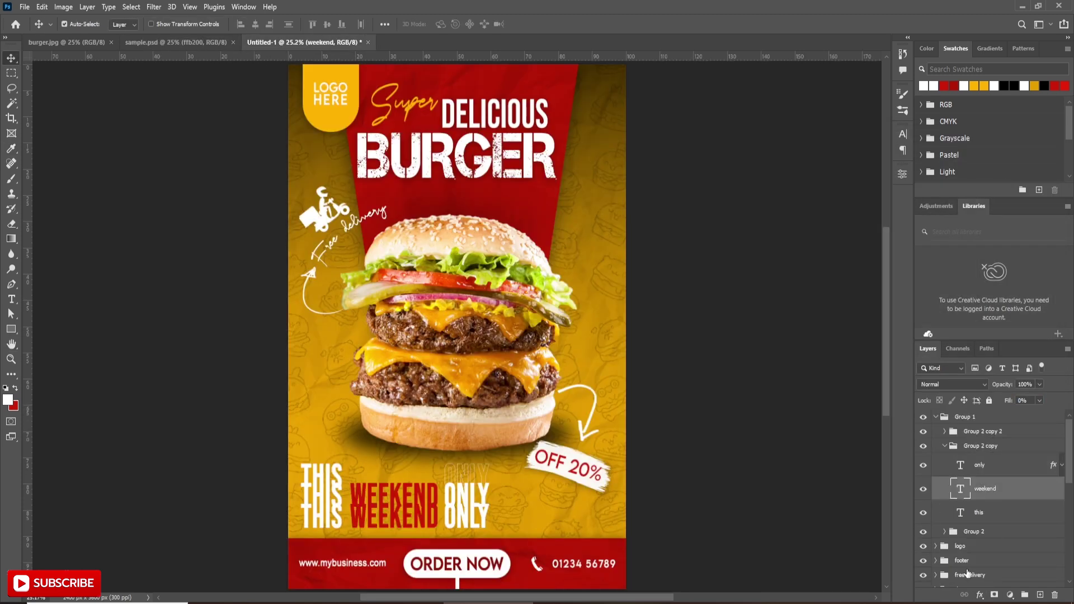
click(980, 595)
click(996, 506)
click(810, 263)
text(cf1c07)
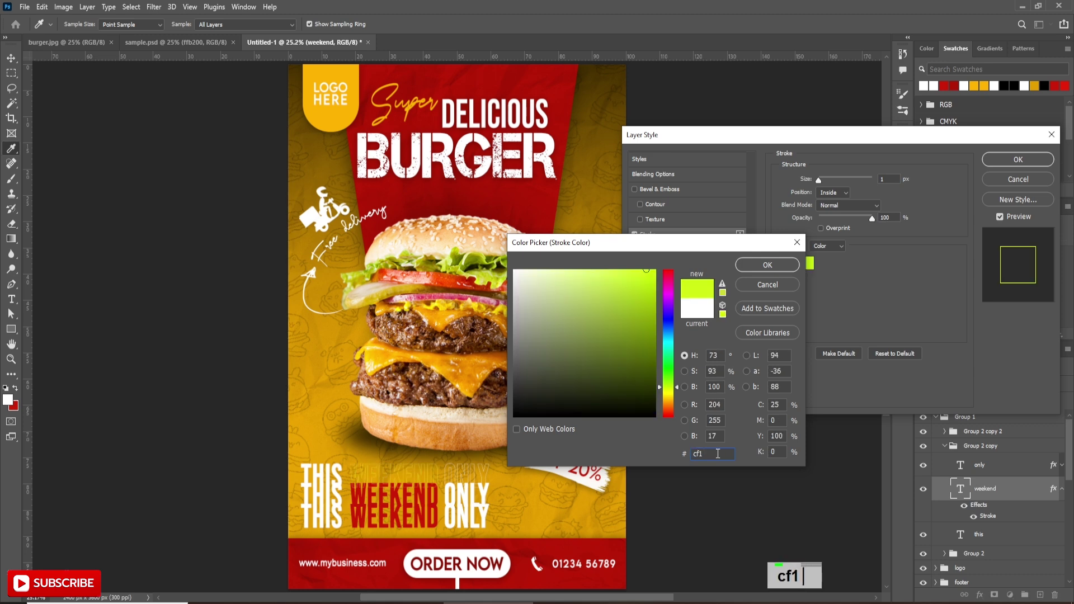
click(756, 266)
click(1018, 159)
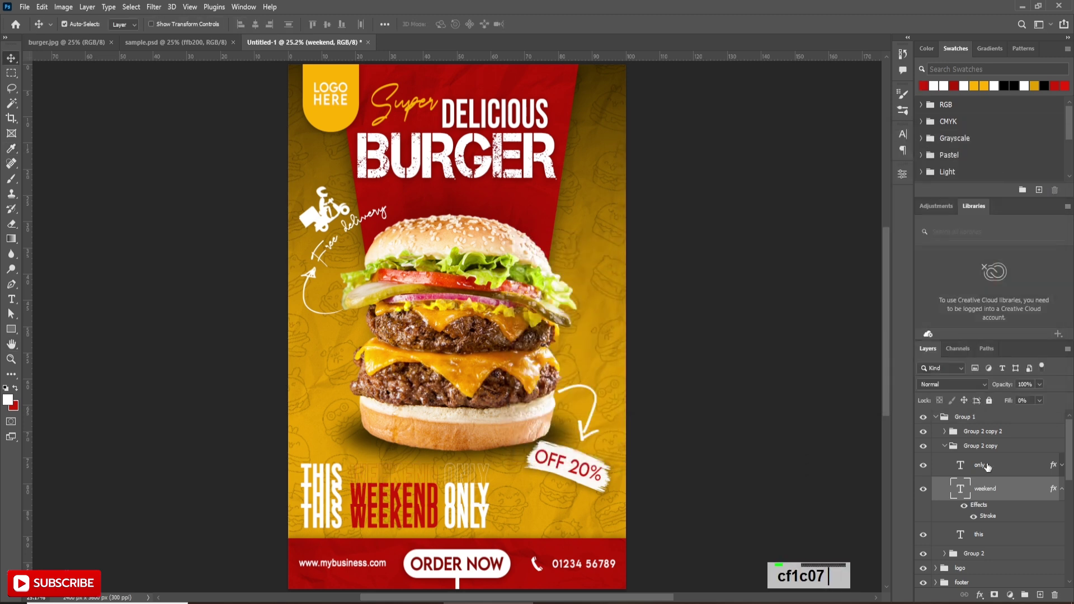
- Give THIS in the upper copy a 1 px inside white stroke and 0% fill, and collapse the effects and the group
click(979, 534)
click(979, 594)
click(996, 507)
click(807, 263)
click(528, 273)
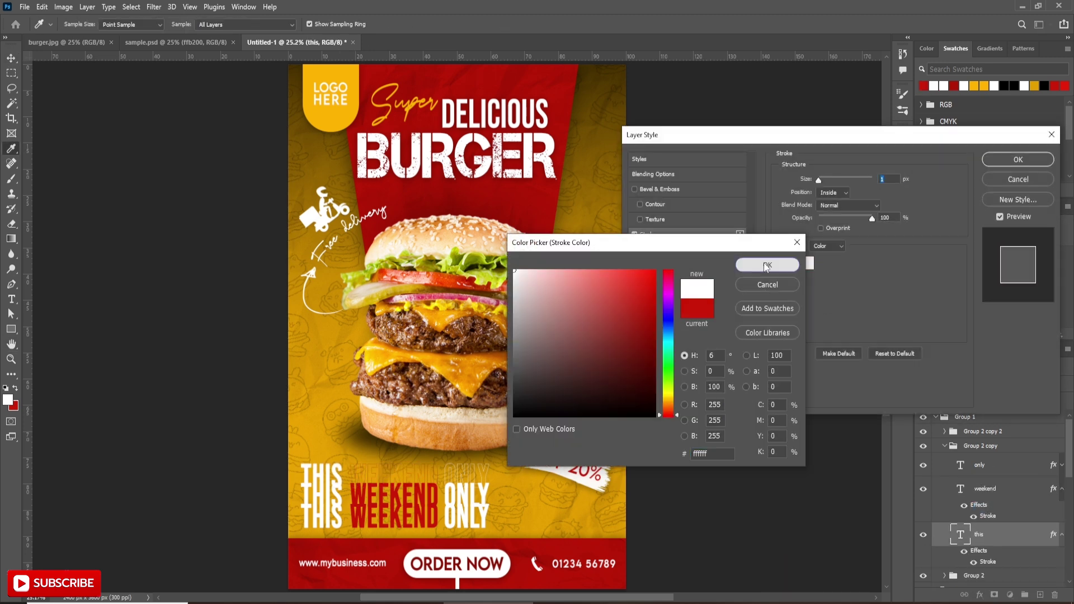
click(763, 263)
click(1001, 160)
drag(1008, 403, 898, 412)
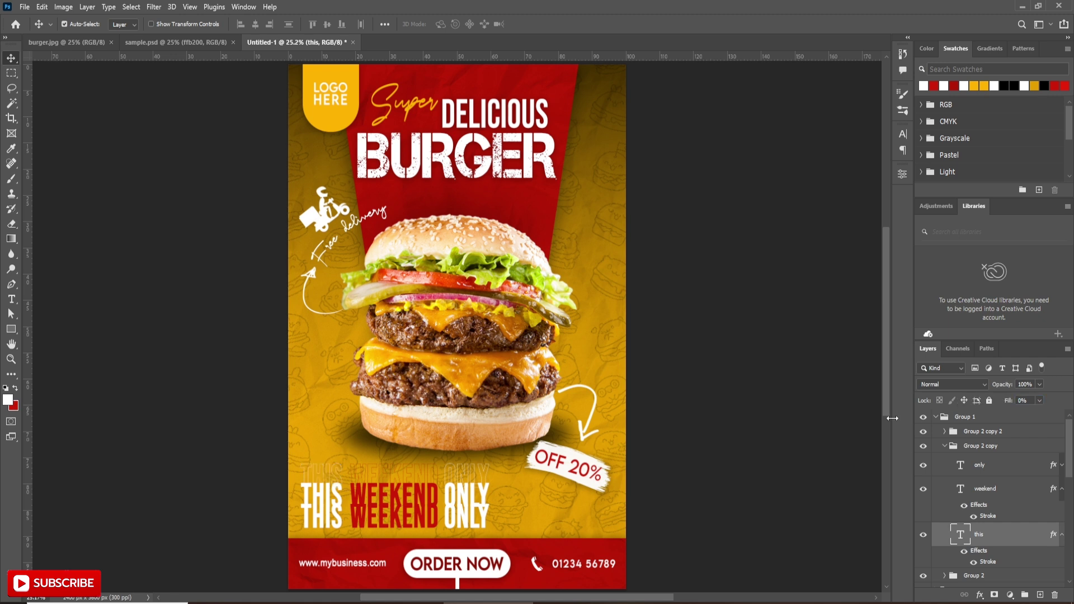
click(1062, 534)
click(1062, 489)
click(947, 447)
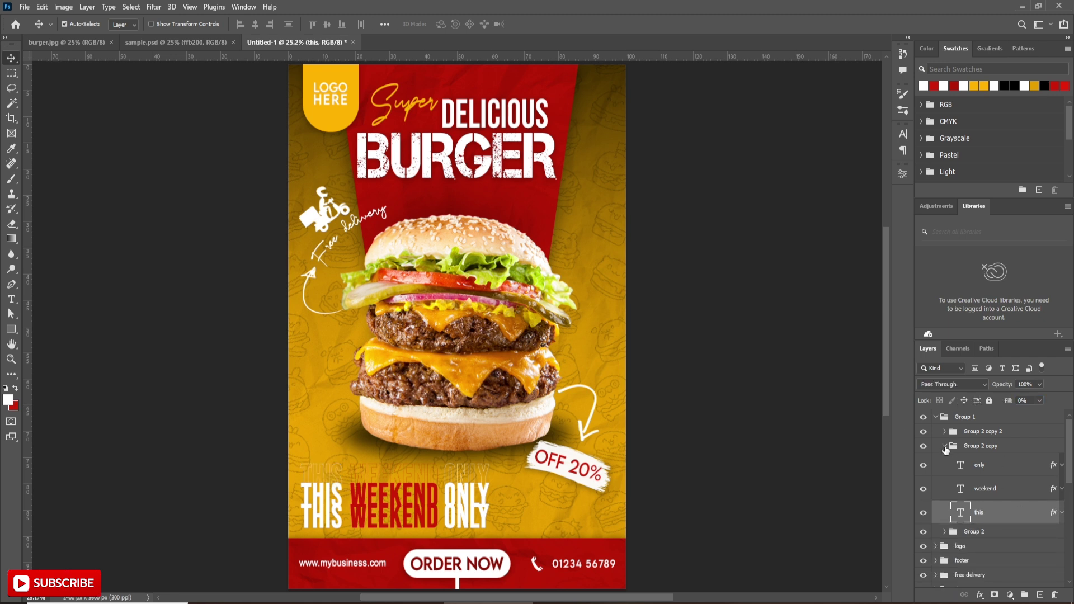
click(944, 446)
- Delete the original middle THIS WEEKEND ONLY group and check the outlined copy by hiding and showing it
click(946, 460)
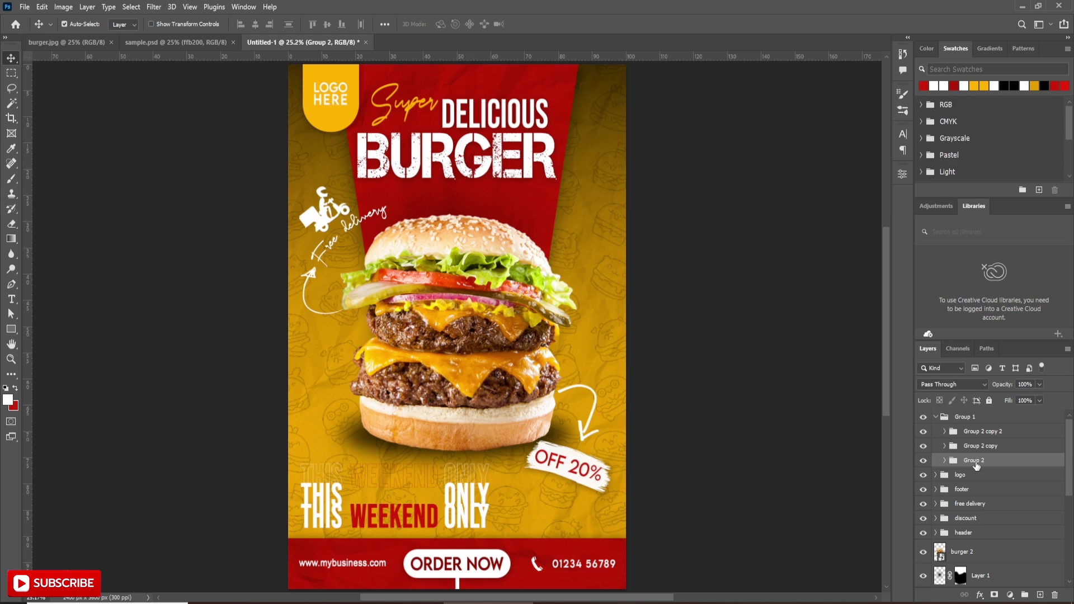
key(Delete)
click(924, 447)
click(924, 446)
- Move the solid THIS WEEKEND ONLY group up so it overlaps the lower part of the outlined copy
click(979, 432)
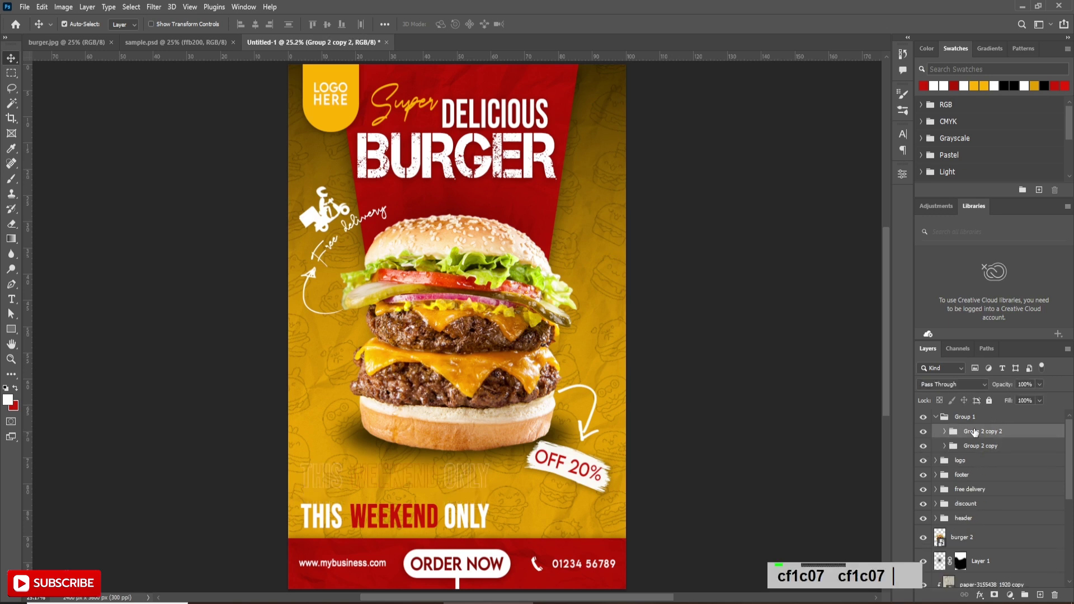
key(shift+Up)
key(shift+Up)
key(shift+Up)
key(shift+Up)
key(shift+Up)
key(shift+Up)
key(shift+Up)
key(shift+Up)
key(shift+Up)
key(shift+Up)
key(shift+Up)
key(shift+Up)
key(shift+Up)
key(shift+Up)
- Duplicate the outlined group below the solid text and fade out its upper part with a black-to-white gradient on a layer mask
key(alt+Down)
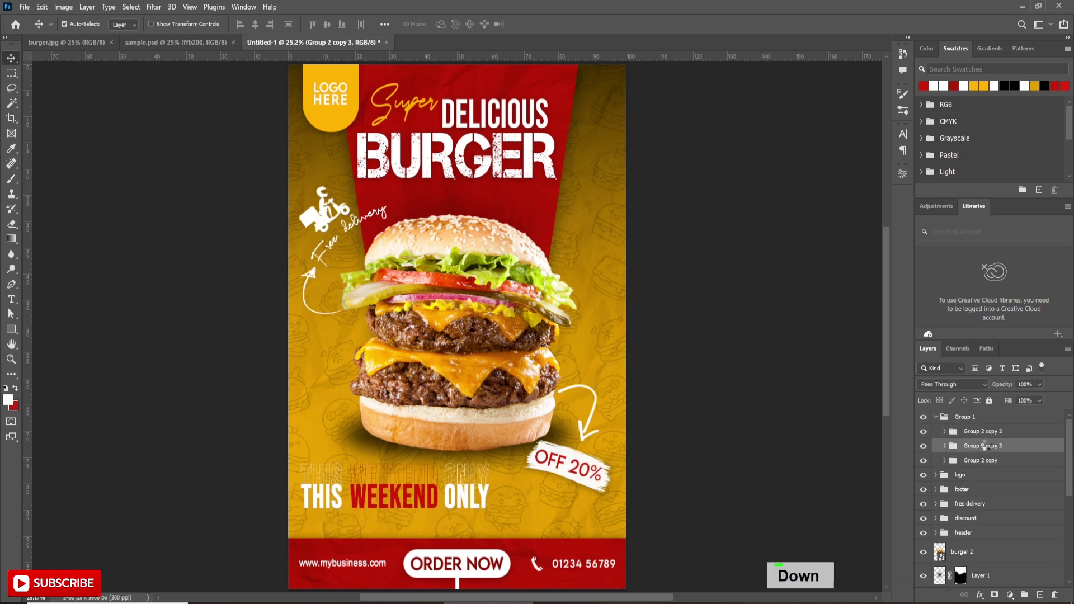
click(994, 595)
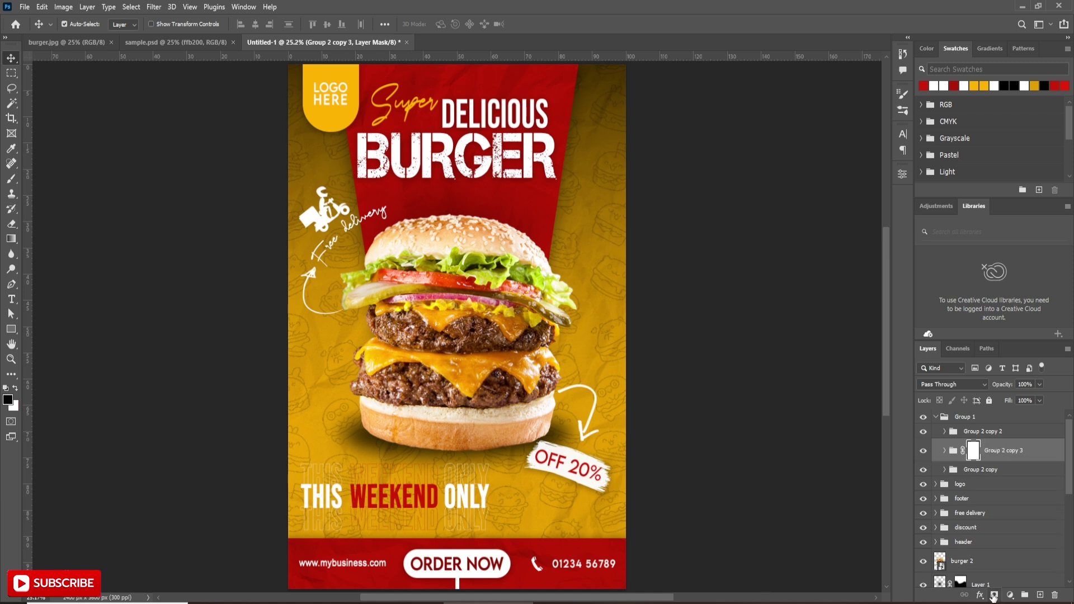
alt+scroll(372, 490, up, 5)
click(11, 239)
drag(411, 523, 415, 582)
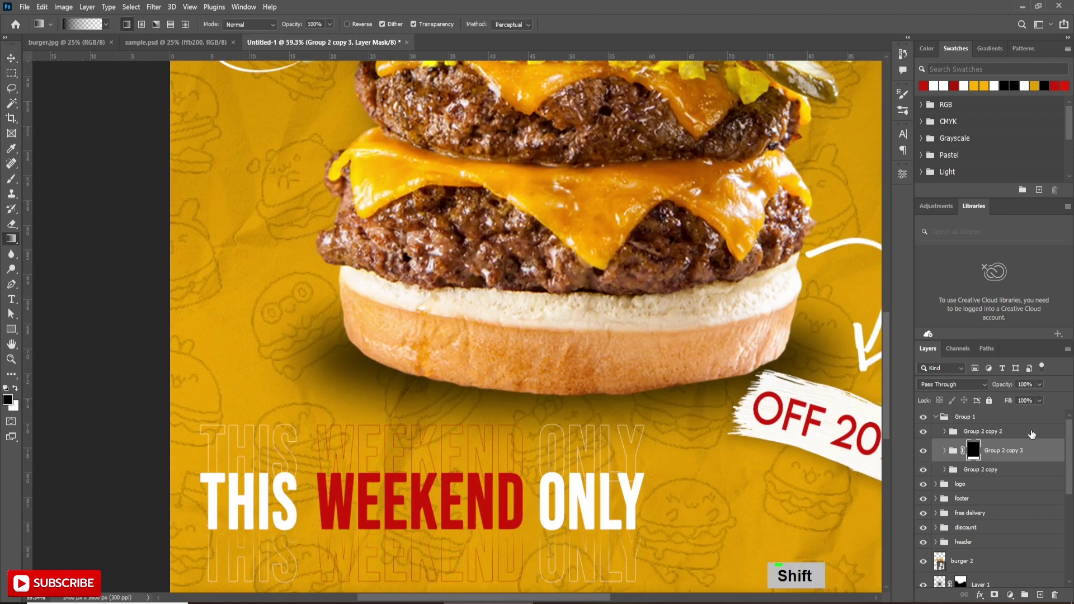
- Fade out the upper outlined group's lower part with a gradient on a new layer mask, and collapse the parent group
click(1007, 469)
click(994, 595)
drag(415, 476, 413, 425)
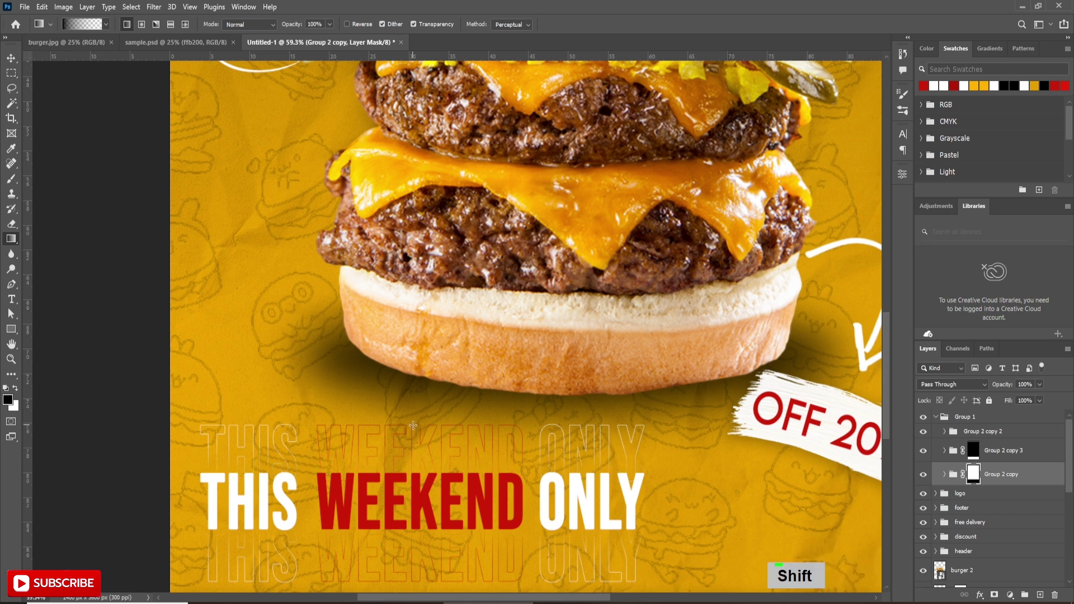
click(936, 417)
scroll(416, 457, down, 3)
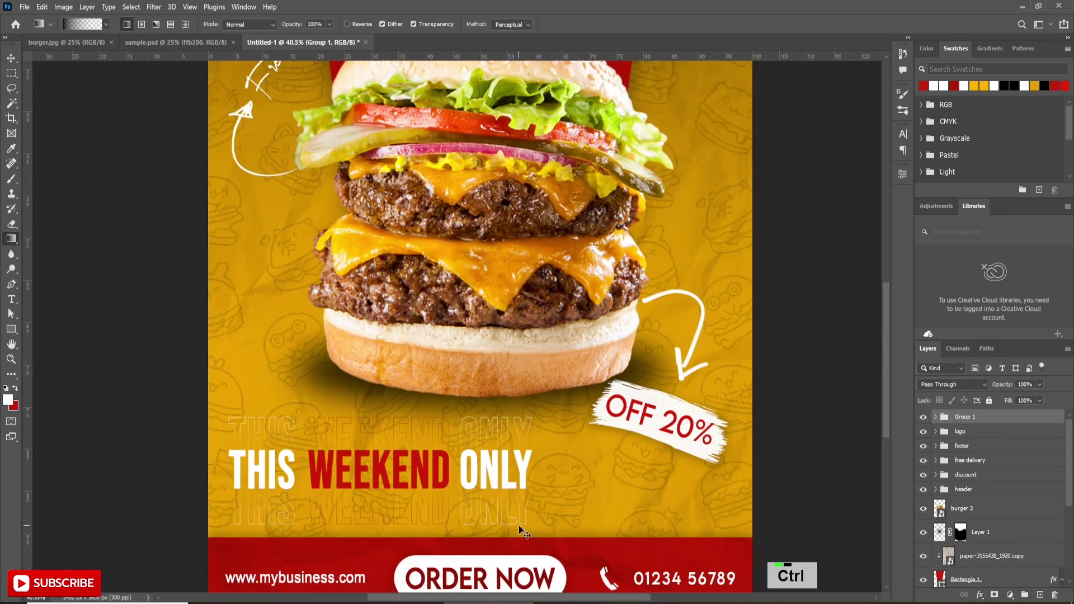
- Move the complete THIS WEEKEND ONLY text group slightly down and closer to the flyer's left edge
key(v)
drag(554, 526, 552, 534)
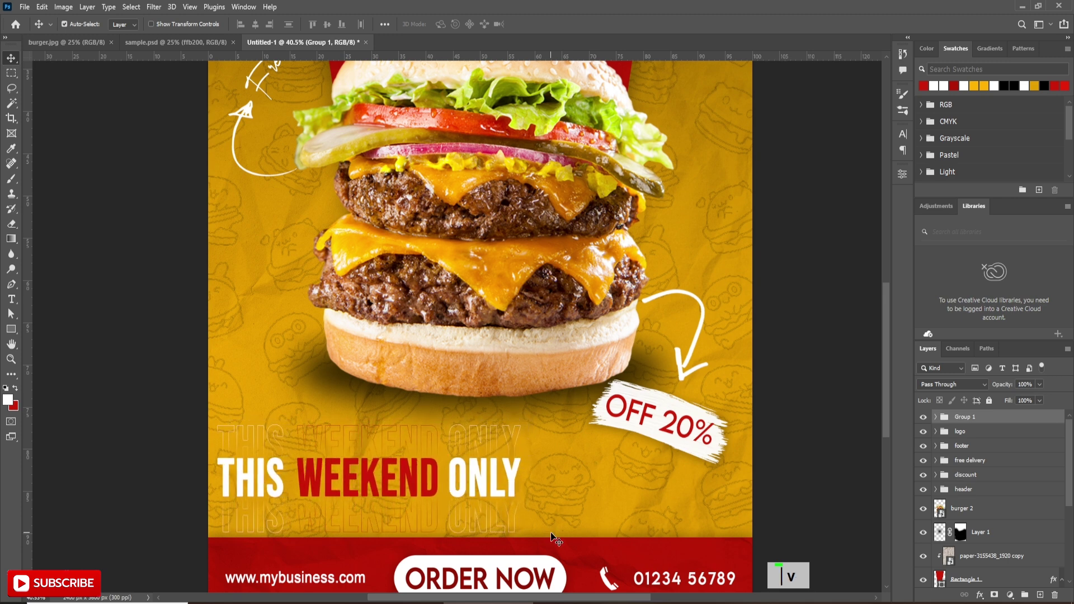
key(ctrl+t)
key(ctrl+t)
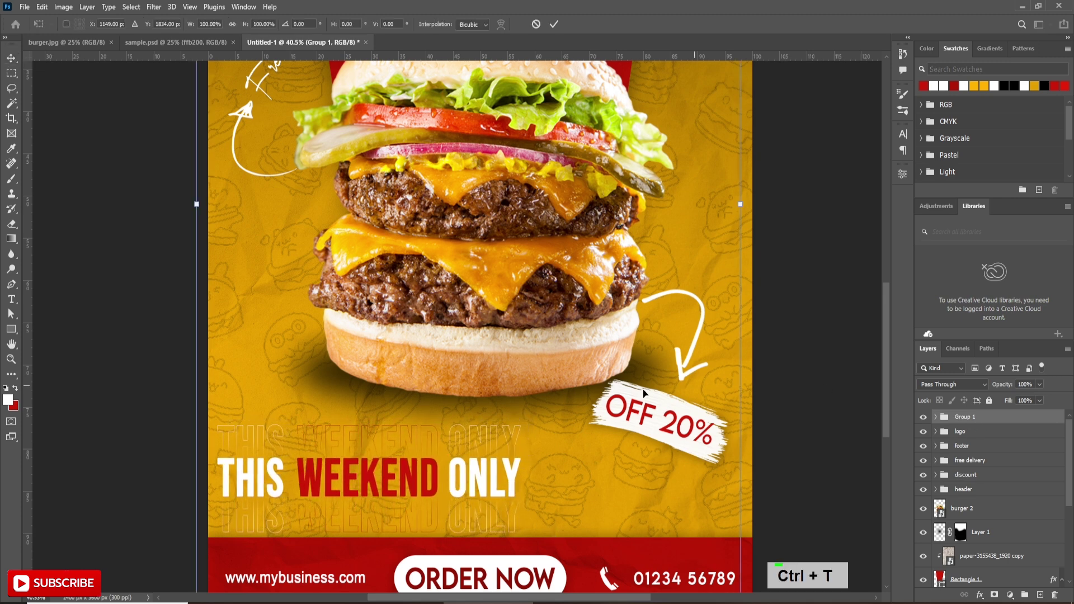
alt+scroll(644, 395, down, 4)
shift+click(682, 108)
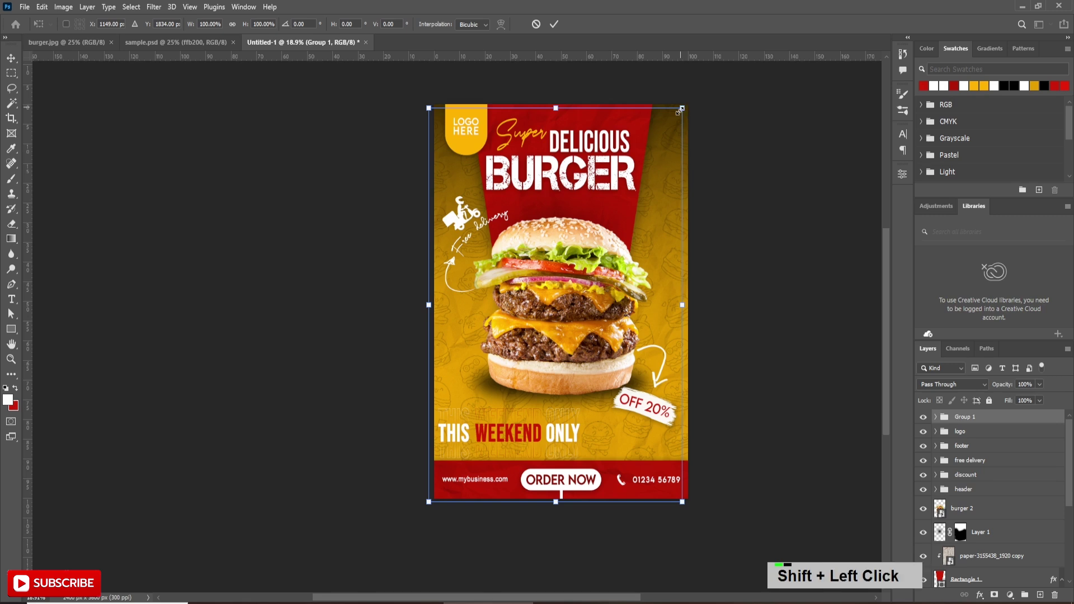
key(Return)
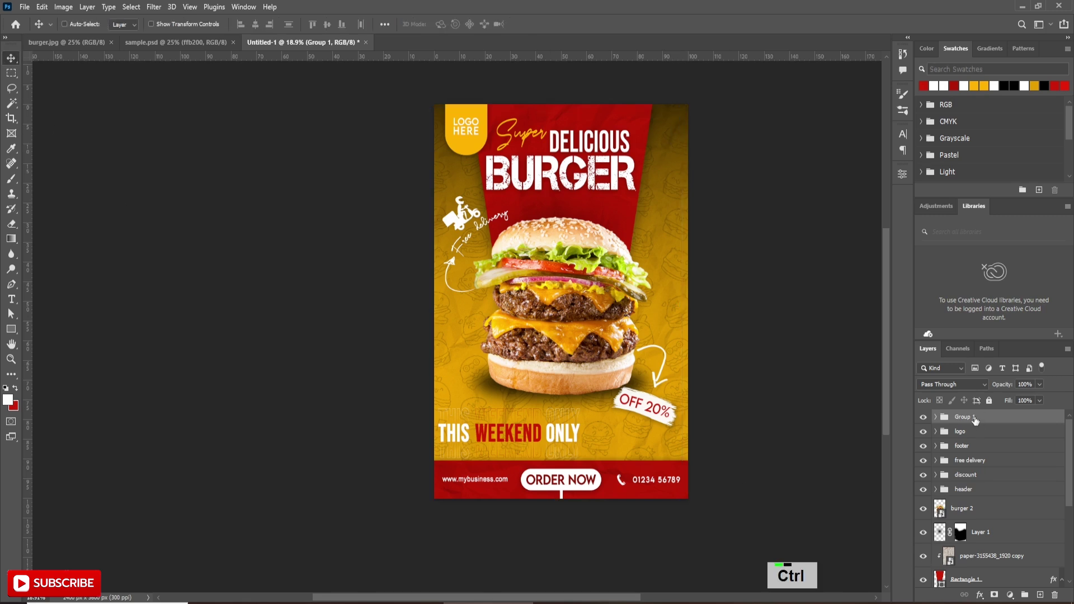
- Scale the complete THIS WEEKEND ONLY group up proportionally to slightly over 107% and apply the transformation
key(ctrl+t)
drag(689, 96, 703, 83)
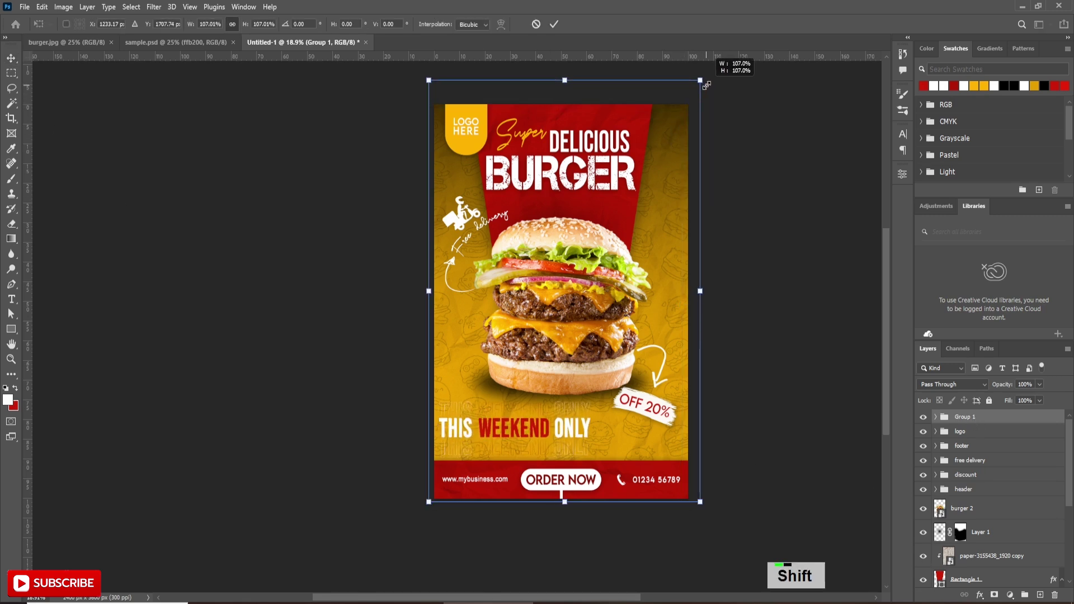
drag(428, 502, 429, 507)
click(554, 24)
- Nudge the enlarged THIS WEEKEND ONLY group right to align with the footer's website text and slightly up, and check the whole flyer
scroll(582, 488, up, 2)
scroll(581, 488, up, 1)
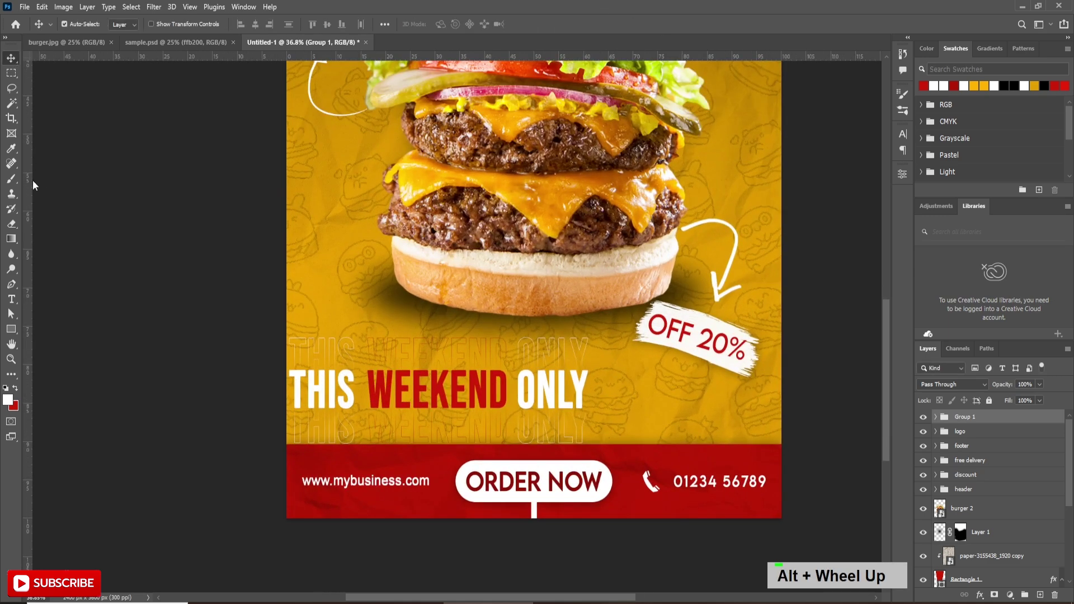
key(Right)
key(Right)
key(Right)
key(Right)
key(Right)
key(Right)
key(Right)
key(Right)
key(Up)
key(Up)
key(Up)
key(Up)
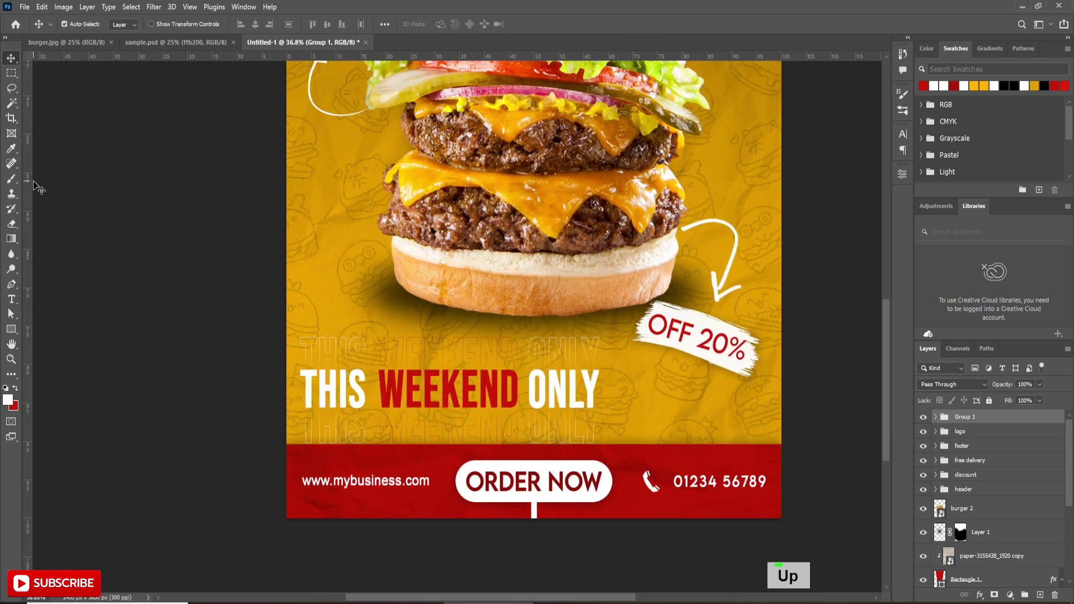
scroll(137, 404, down, 2)
scroll(138, 404, down, 2)
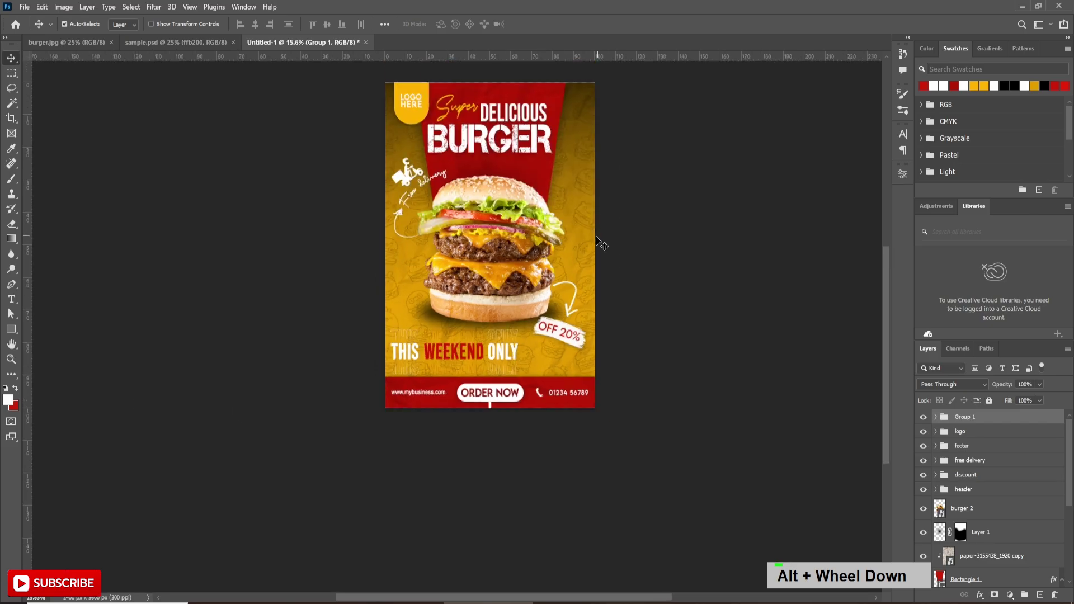
key(ctrl+0)
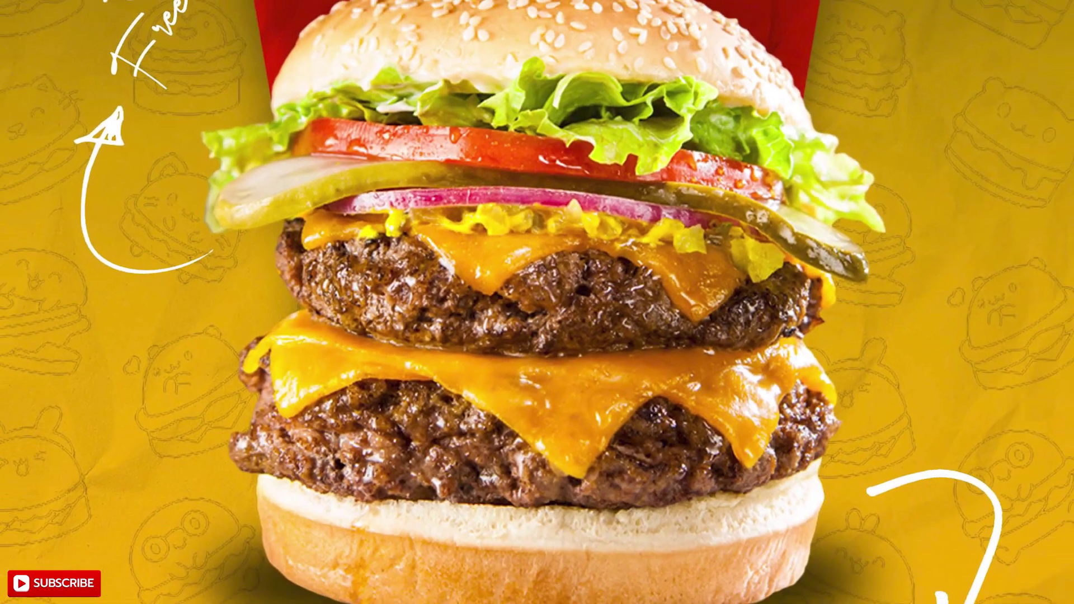